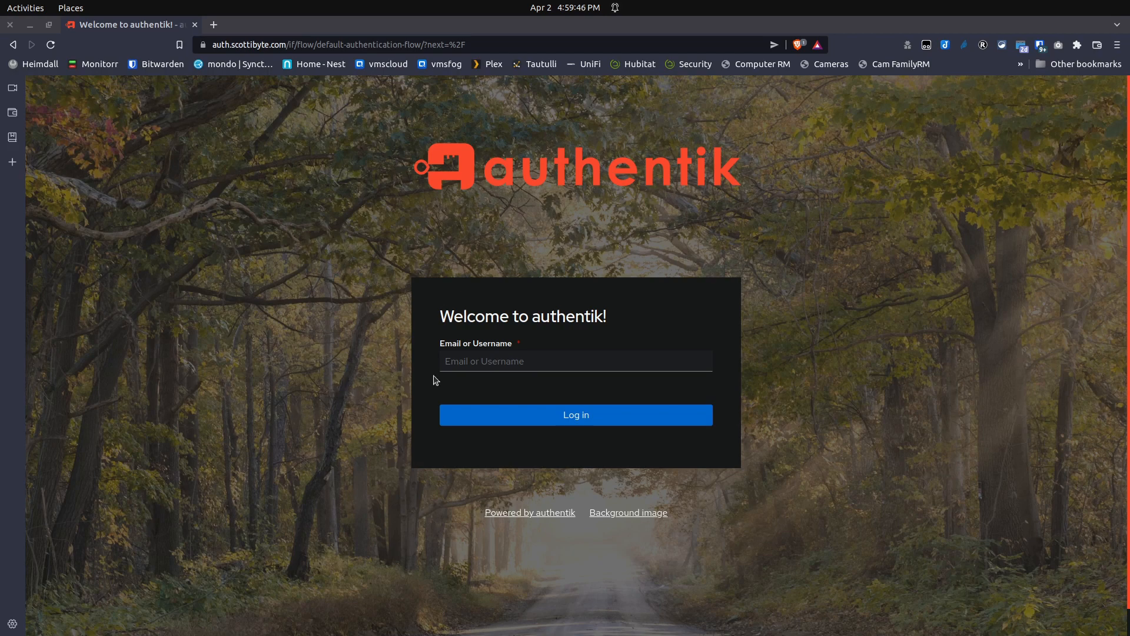
Sign in with the saved account e-mail and the pasted account password.
{"action": "left_click", "coordinate": [471, 361]}
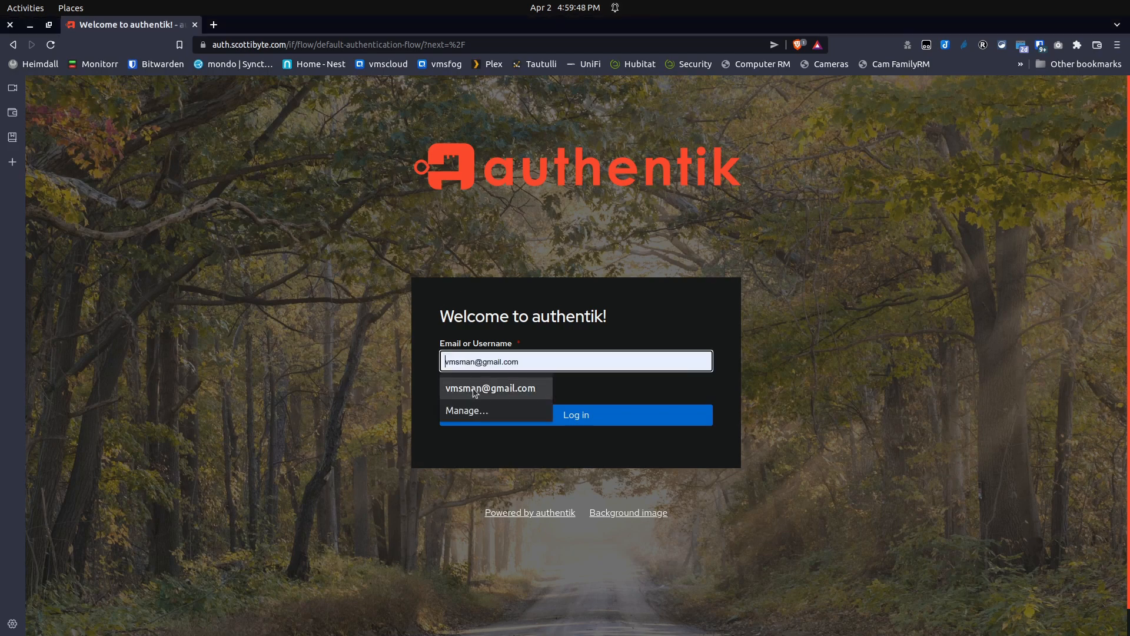
{"action": "left_click", "coordinate": [474, 387]}
{"action": "left_click", "coordinate": [570, 416]}
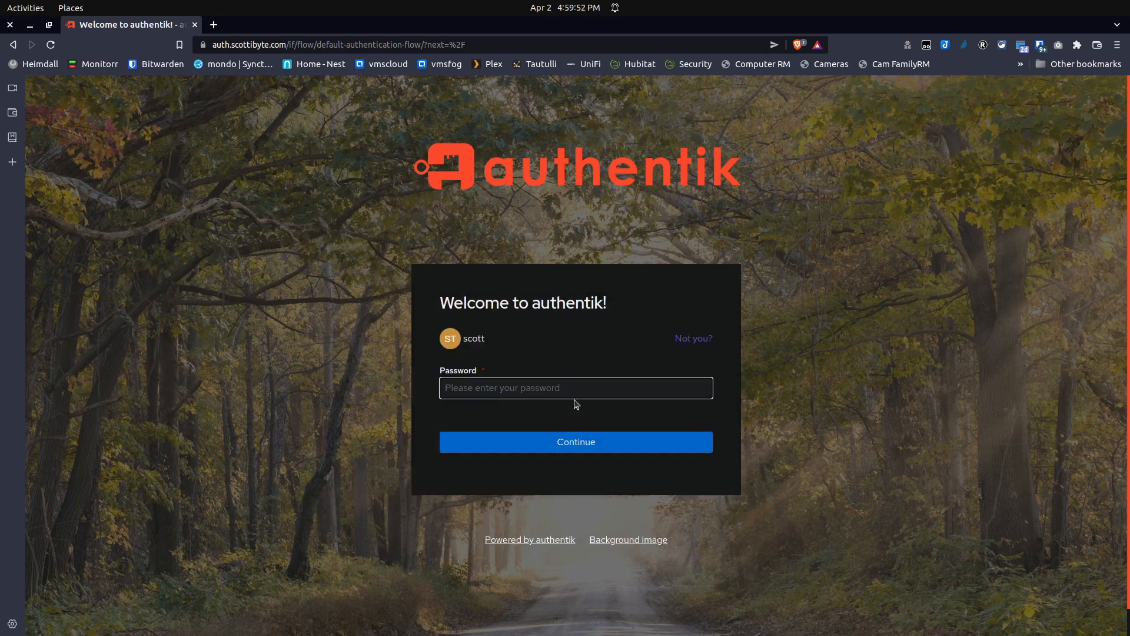
{"action": "key", "text": "ctrl+v"}
{"action": "left_click", "coordinate": [576, 438]}
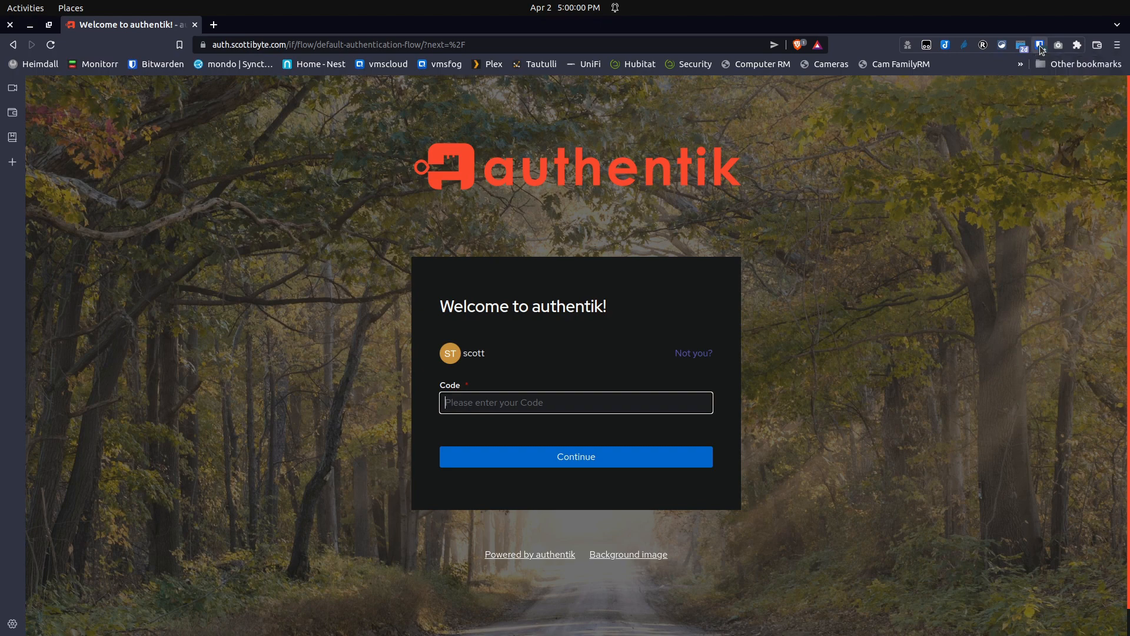
Copy the authentik TOTP code from Bitwarden, paste it into the Code field and submit it.
{"action": "left_click", "coordinate": [1040, 46]}
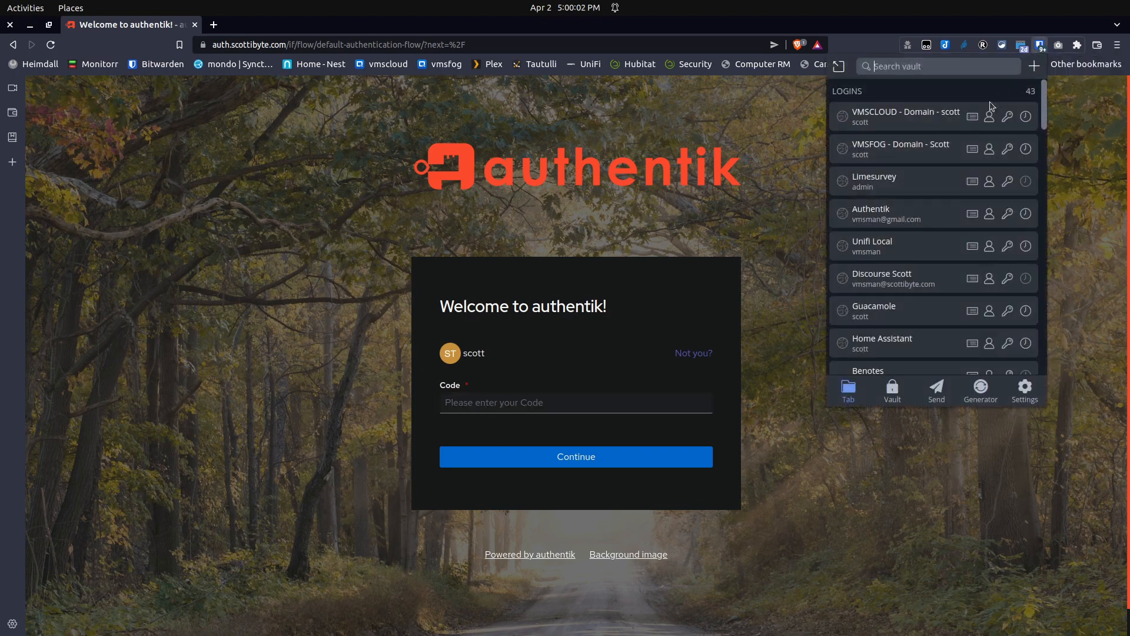
{"action": "left_click", "coordinate": [1025, 213]}
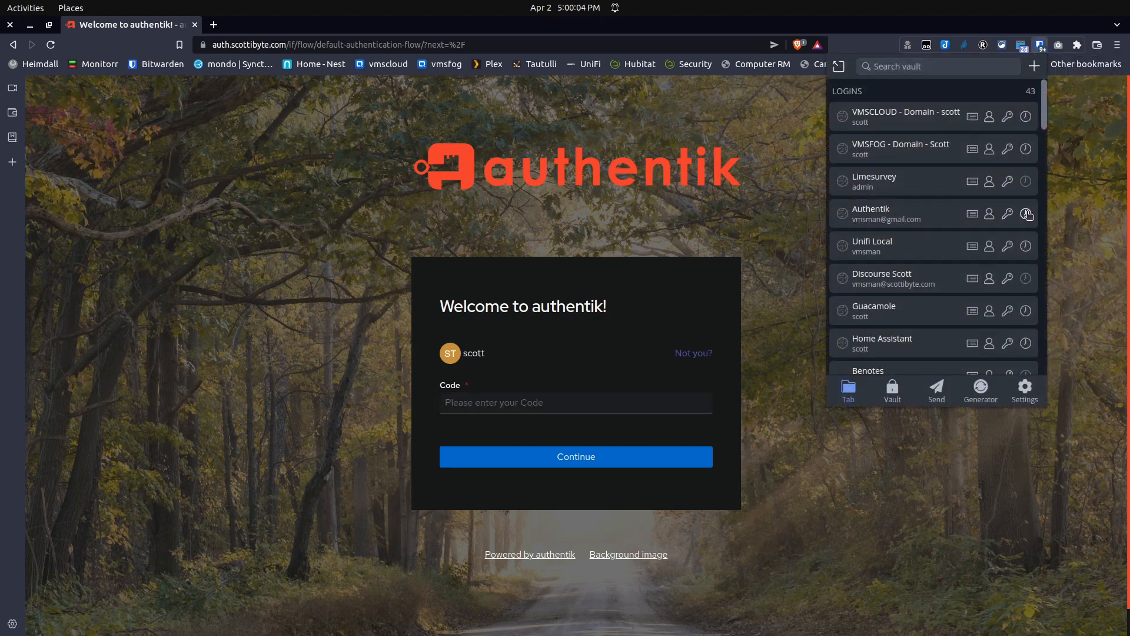
{"action": "left_click", "coordinate": [504, 400]}
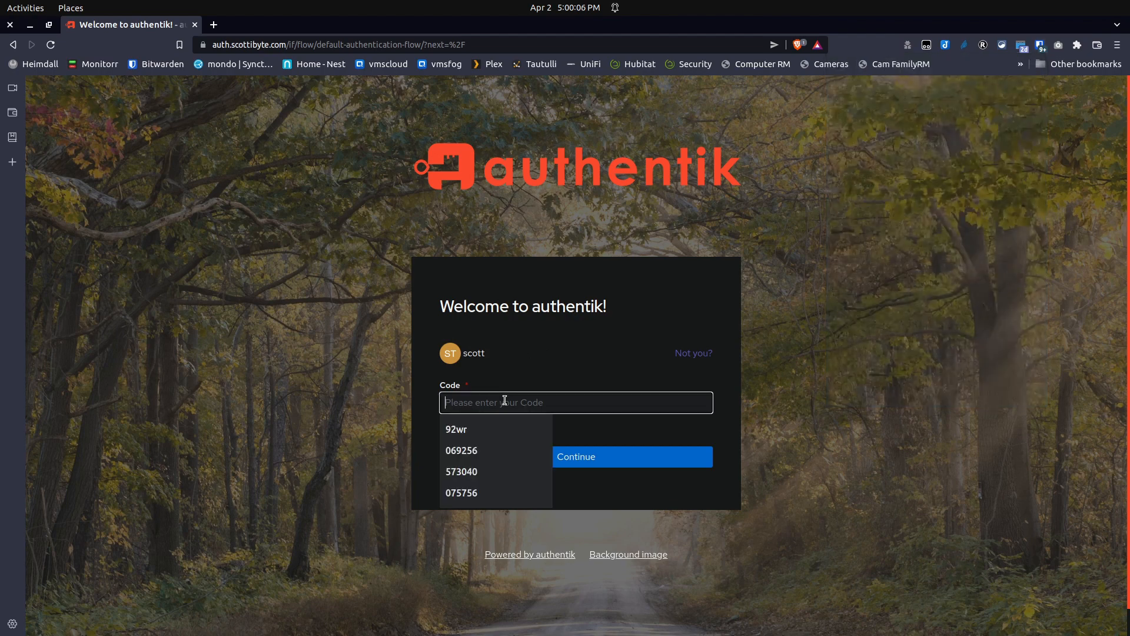
{"action": "key", "text": "ctrl+v"}
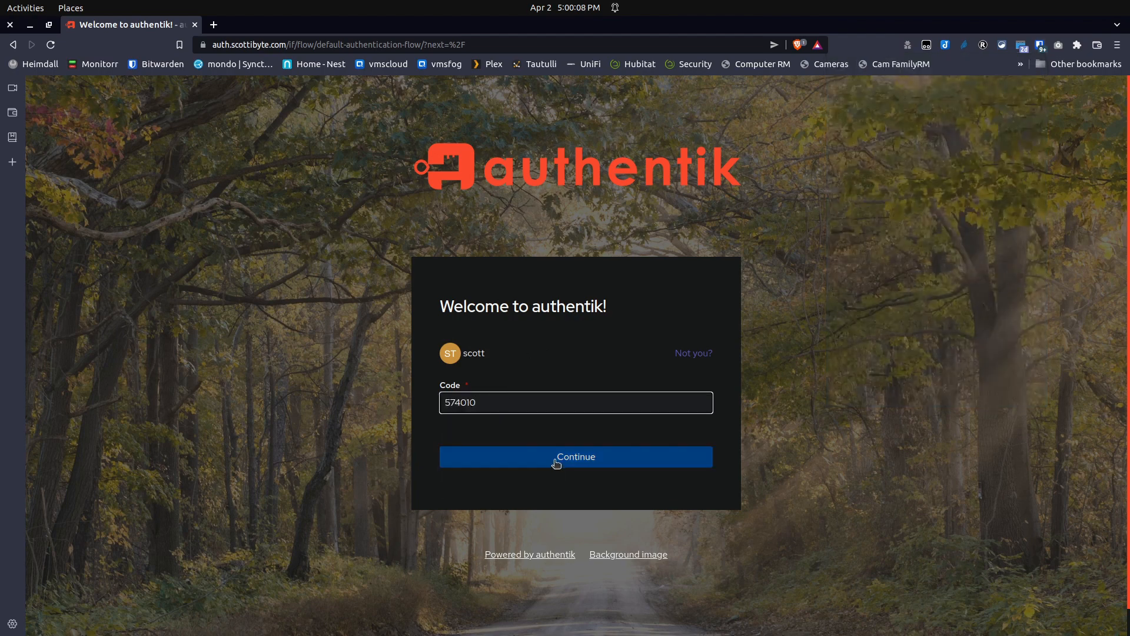
{"action": "left_click", "coordinate": [556, 462]}
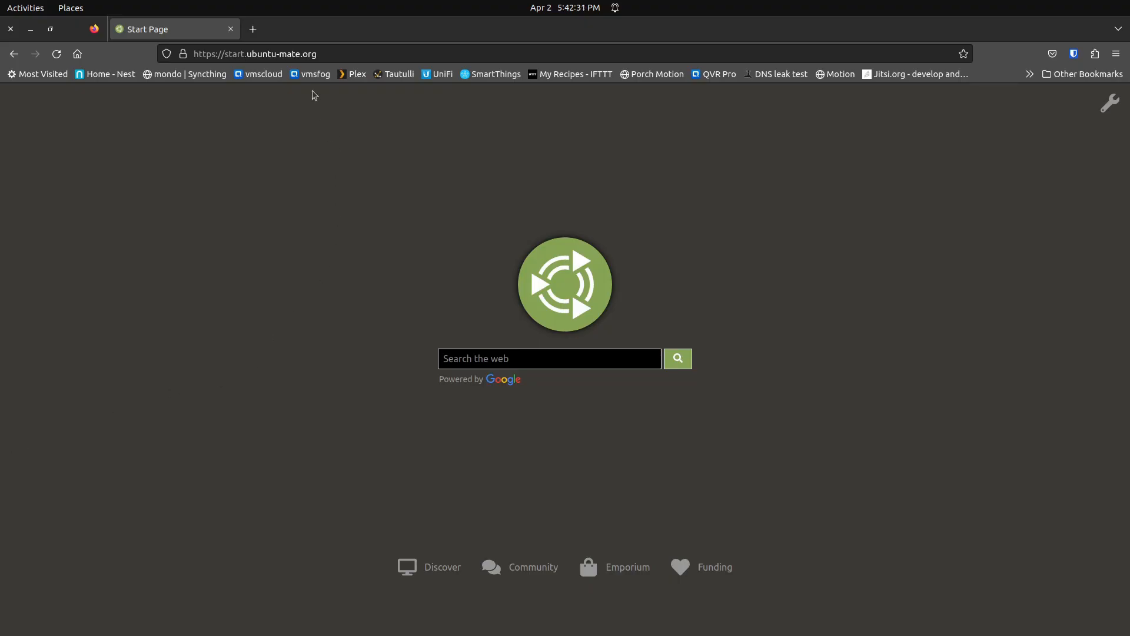
Go to the Whiteboard site from the browser address bar.
{"action": "left_click", "coordinate": [292, 54]}
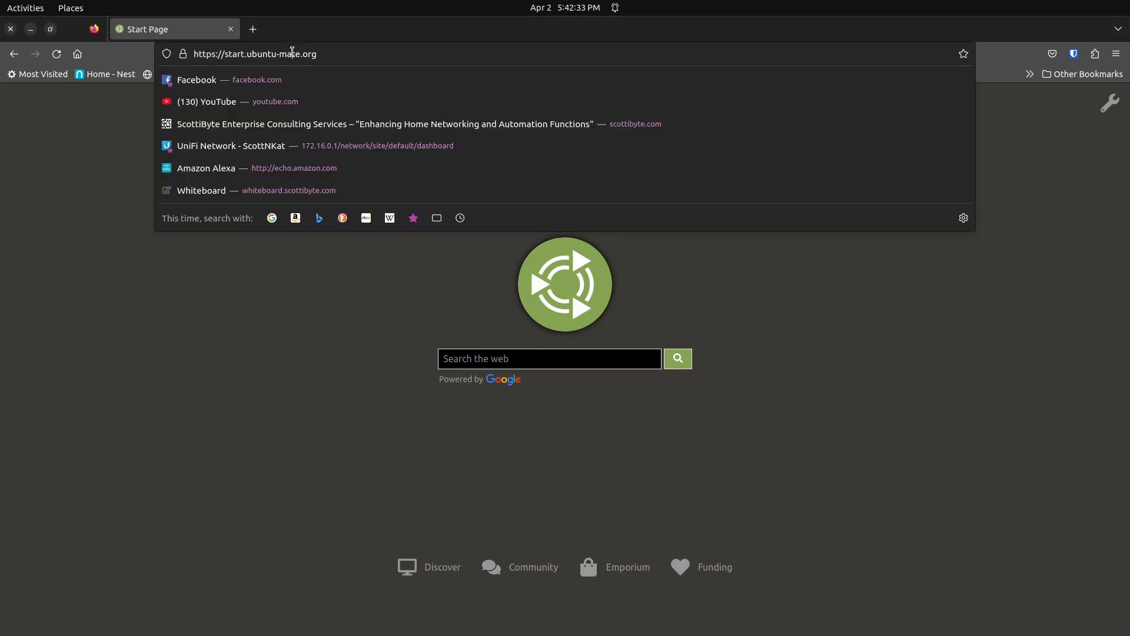
{"action": "type", "text": "whiteboard.scottibyte.com/"}
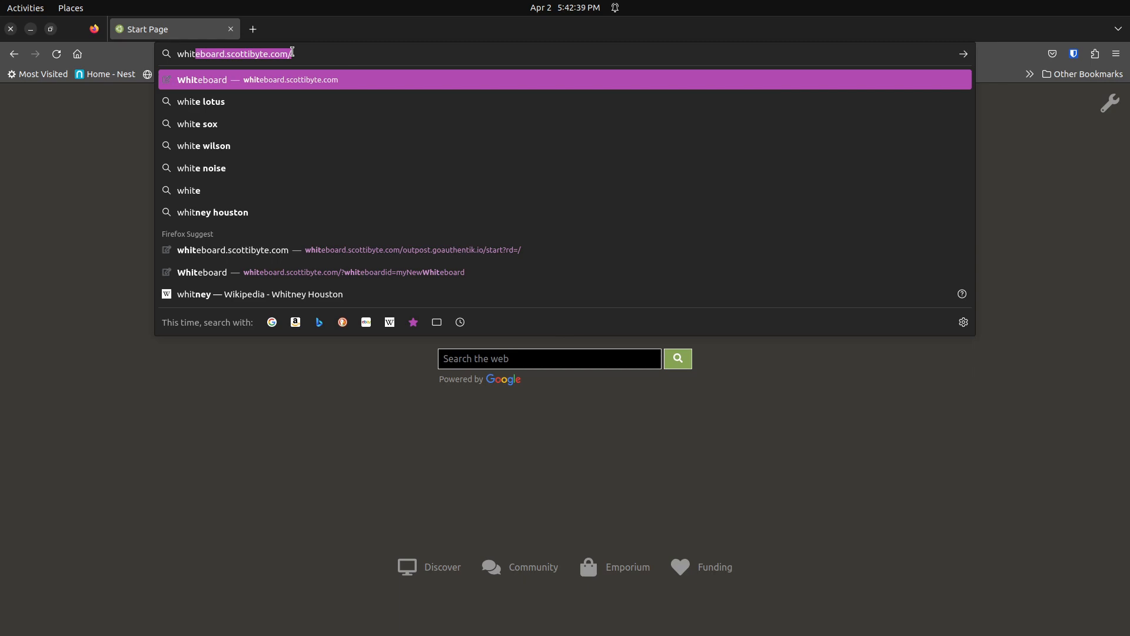
{"action": "key", "text": "Return"}
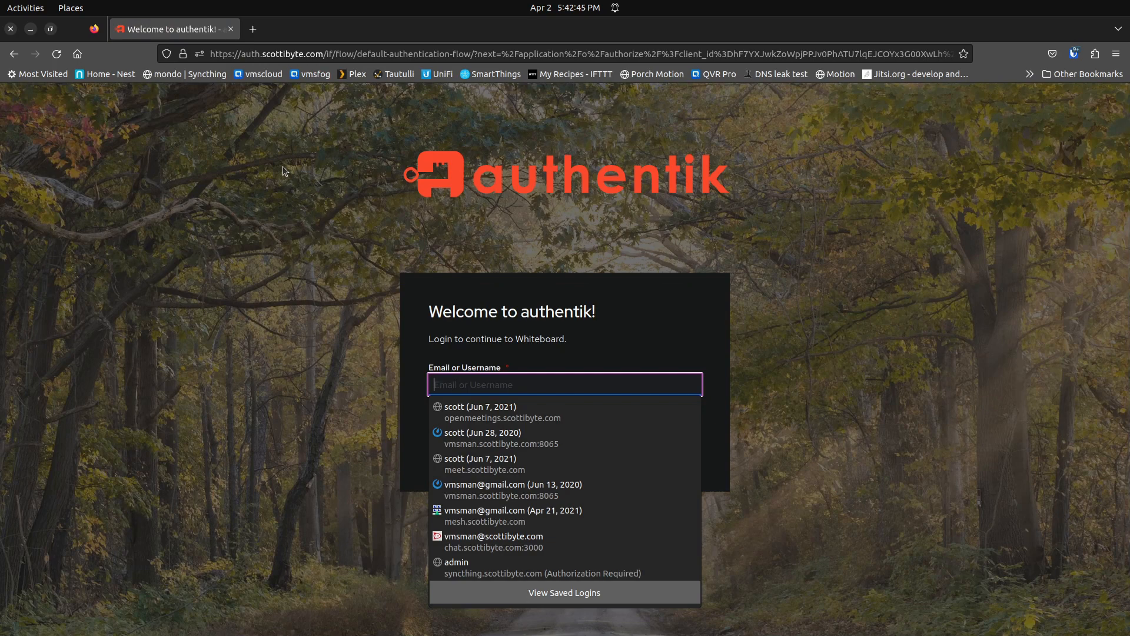
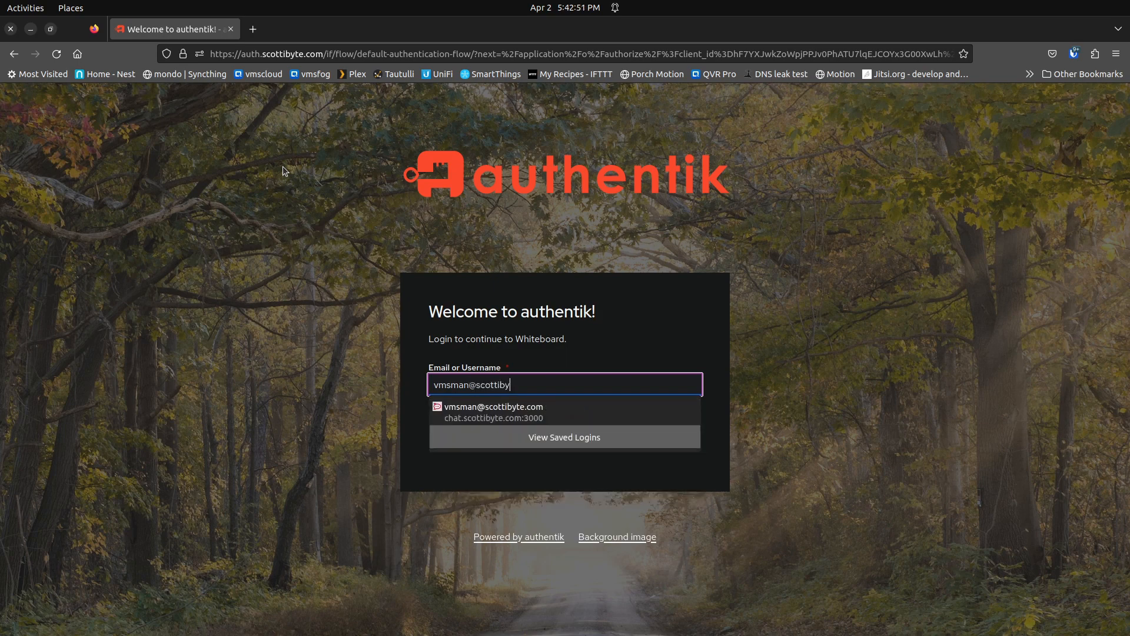
Log in to the Whiteboard with the account's e-mail username and password.
{"action": "left_click", "coordinate": [276, 272]}
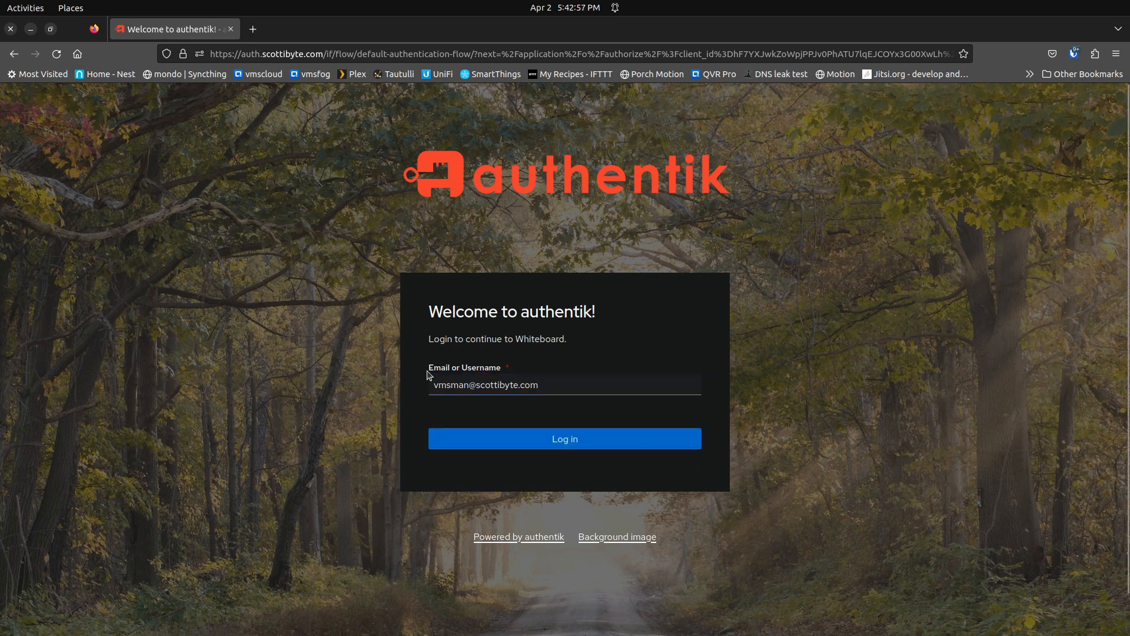
{"action": "left_click", "coordinate": [547, 440]}
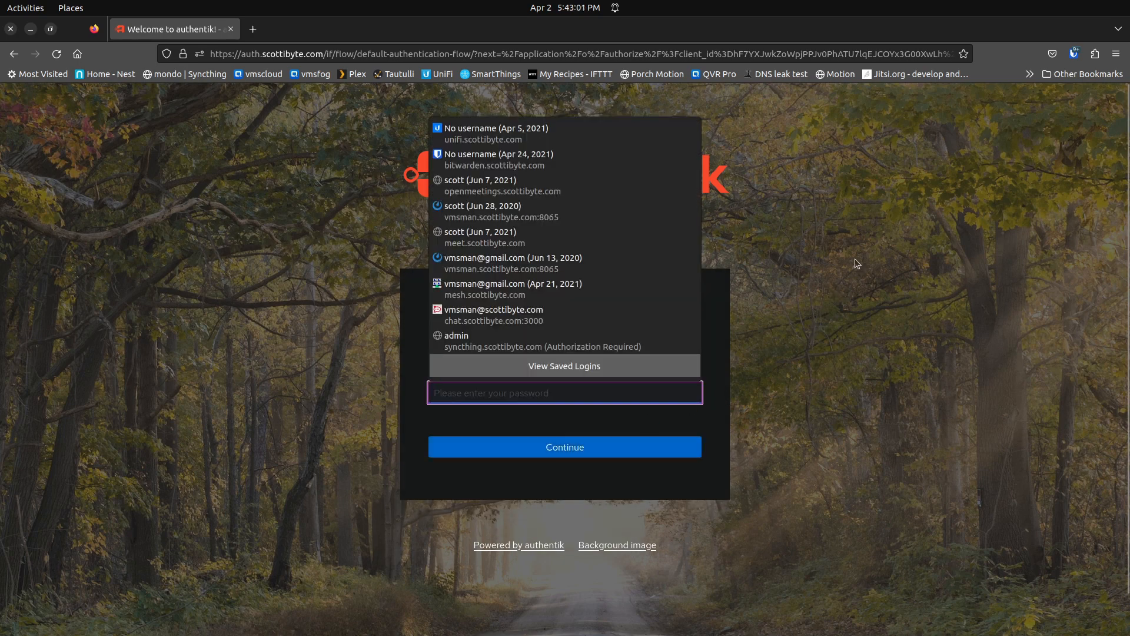
{"action": "type", "text": "******"}
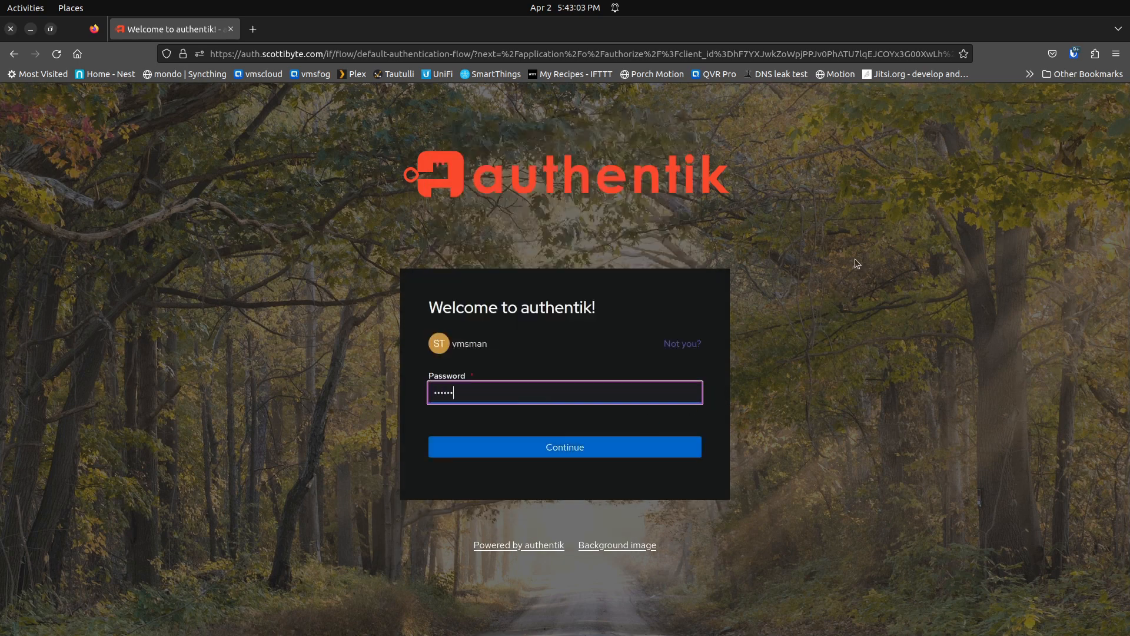
{"action": "type", "text": "**"}
{"action": "key", "text": "Return"}
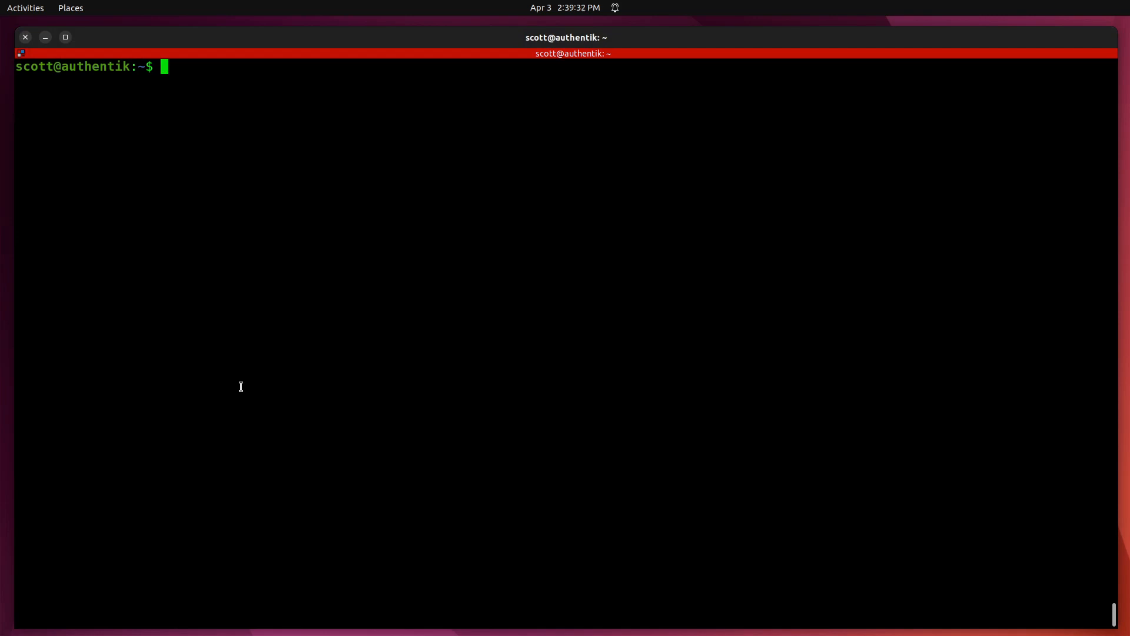
Create docker-compose.yml in nano with the pasted authentik compose configuration and save it.
{"action": "type", "text": "nano docker-compose."}
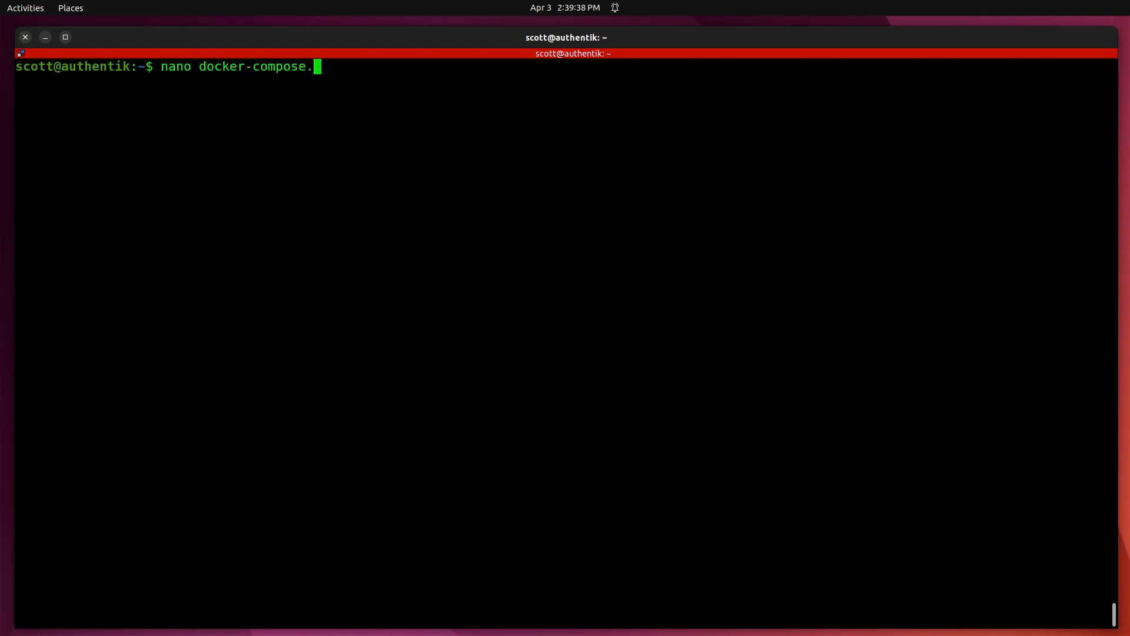
{"action": "type", "text": "yml"}
{"action": "key", "text": "Return"}
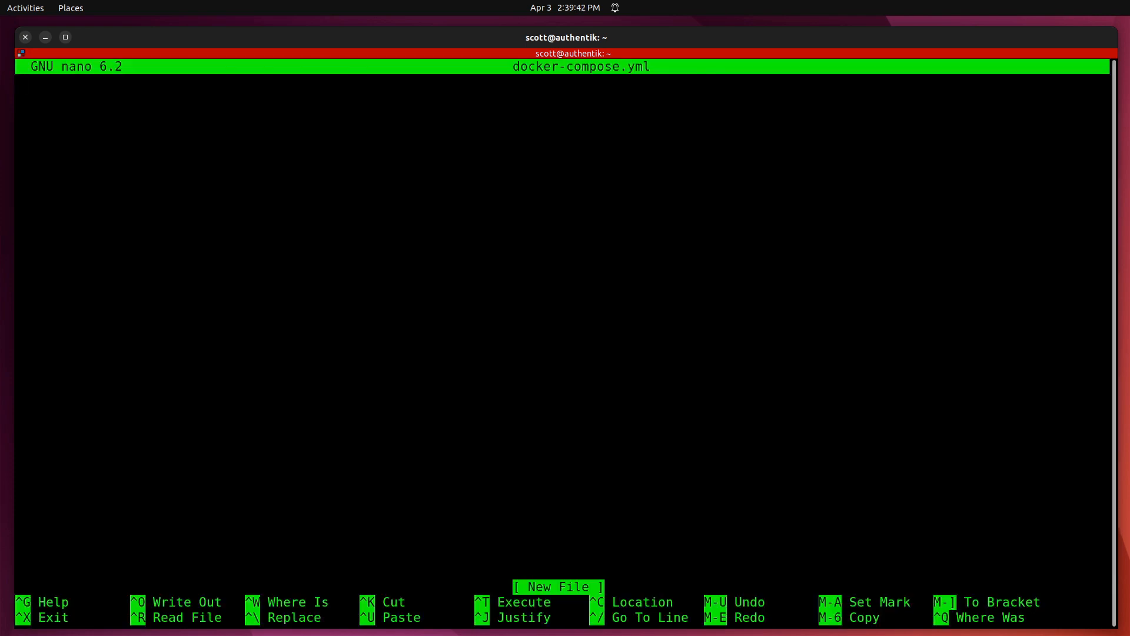
{"action": "key", "text": "ctrl+shift+v"}
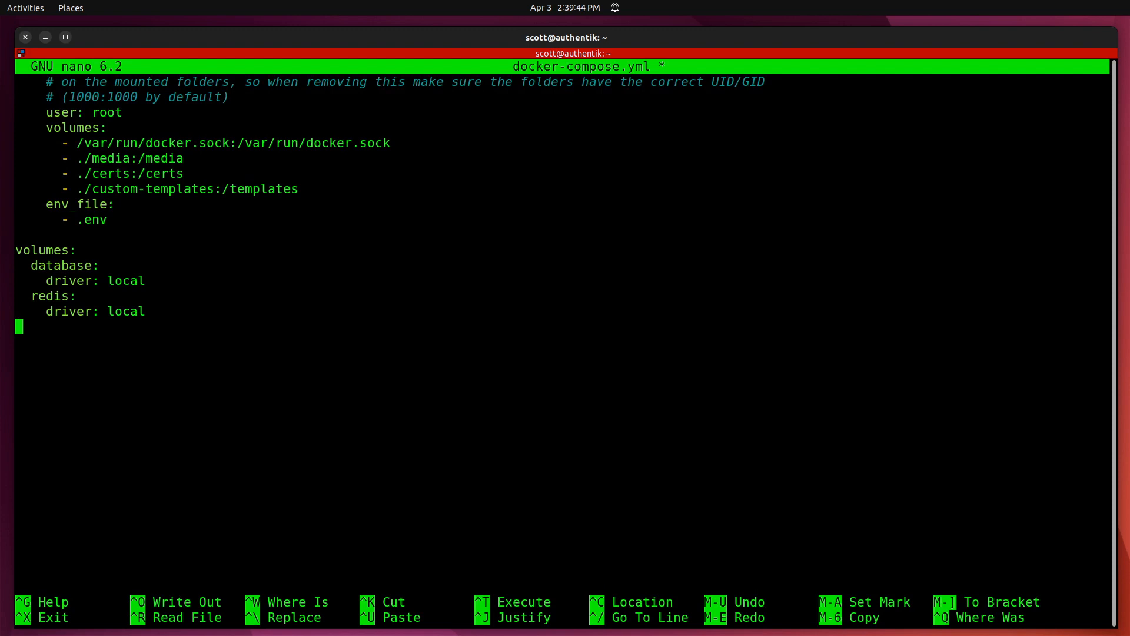
{"action": "key", "text": "Up"}
{"action": "key", "text": "Up"}
{"action": "key", "text": "Up"}
{"action": "key", "text": "Up"}
{"action": "key", "text": "Up"}
{"action": "key", "text": "Up"}
{"action": "key", "text": "Up"}
{"action": "key", "text": "Up"}
{"action": "key", "text": "Up"}
{"action": "key", "text": "Up"}
{"action": "key", "text": "Up"}
{"action": "key", "text": "Up"}
{"action": "key", "text": "Up"}
{"action": "key", "text": "Up"}
{"action": "key", "text": "Up"}
{"action": "key", "text": "Up"}
{"action": "key", "text": "Up"}
{"action": "key", "text": "Up"}
{"action": "key", "text": "Up"}
{"action": "key", "text": "Up"}
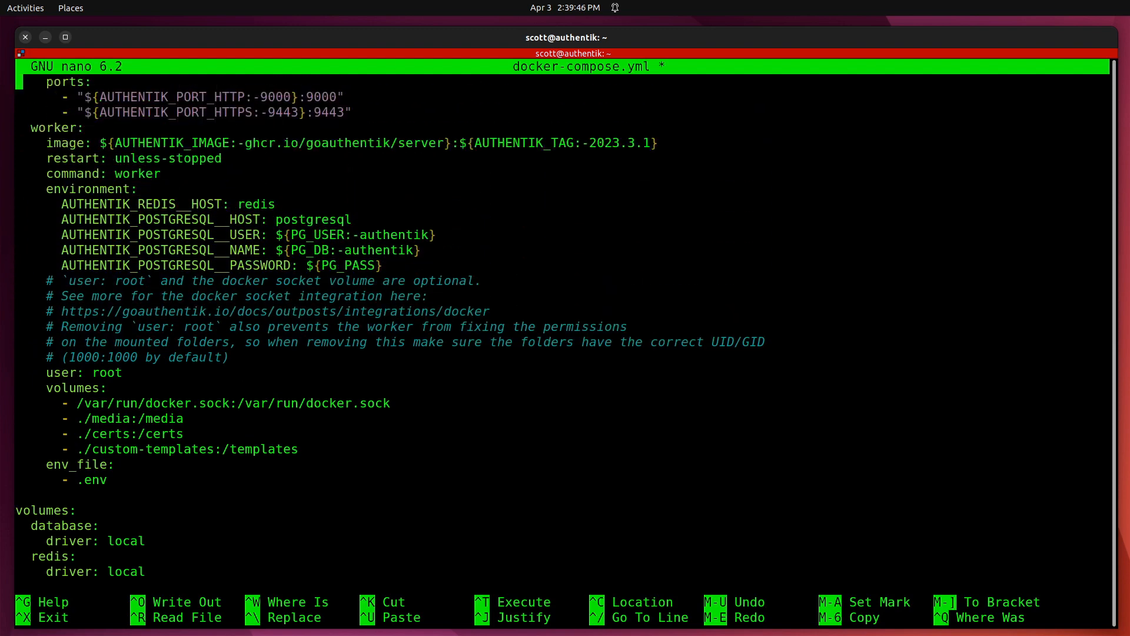
{"action": "key", "text": "Up"}
{"action": "key", "text": "Up"}
{"action": "key", "text": "Up"}
{"action": "key", "text": "Up"}
{"action": "key", "text": "Up"}
{"action": "key", "text": "Up"}
{"action": "key", "text": "Up"}
{"action": "key", "text": "Up"}
{"action": "key", "text": "Up"}
{"action": "key", "text": "Up"}
{"action": "key", "text": "Up"}
{"action": "key", "text": "Up"}
{"action": "key", "text": "Up"}
{"action": "key", "text": "Up"}
{"action": "key", "text": "Up"}
{"action": "key", "text": "Up"}
{"action": "key", "text": "Up"}
{"action": "key", "text": "Up"}
{"action": "key", "text": "Up"}
{"action": "key", "text": "Up"}
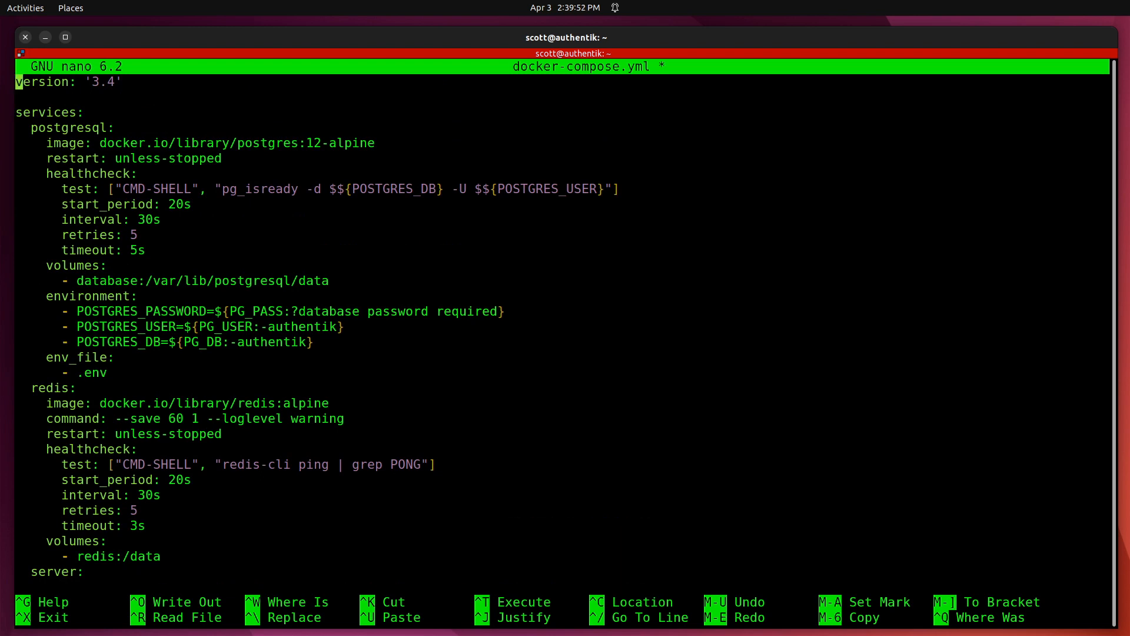
{"action": "key", "text": "ctrl+o"}
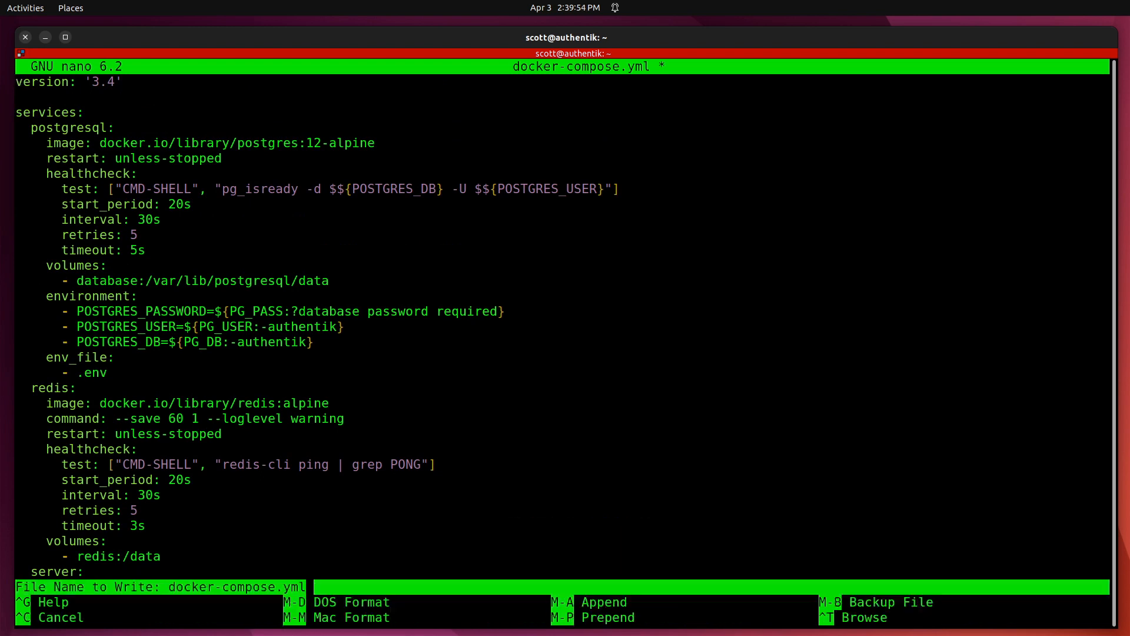
{"action": "key", "text": "Return"}
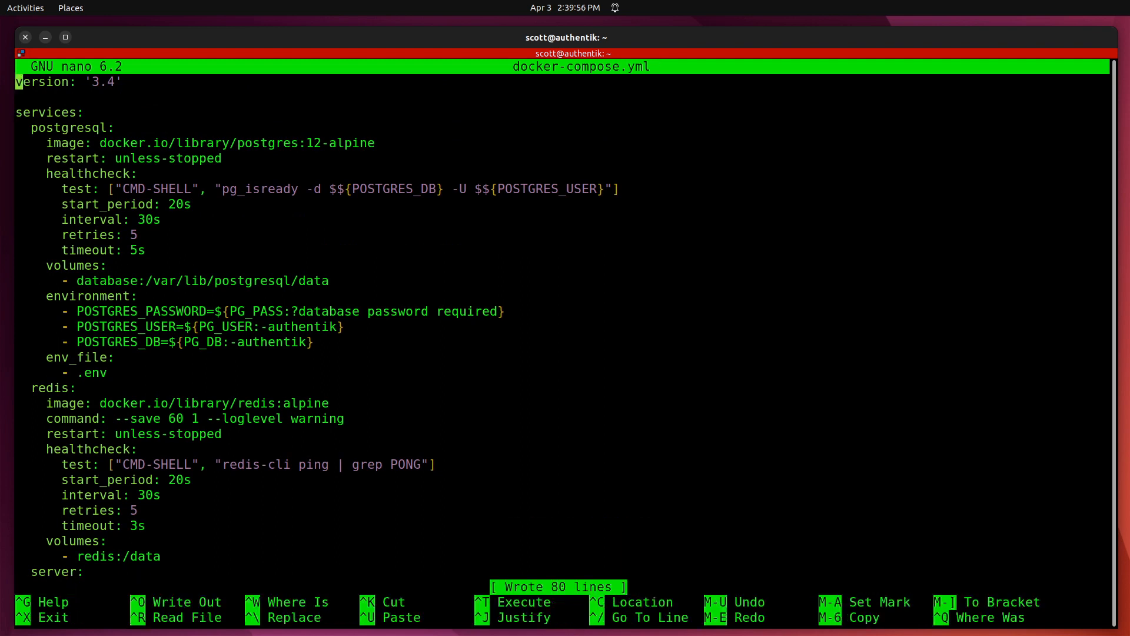
{"action": "key", "text": "ctrl+x"}
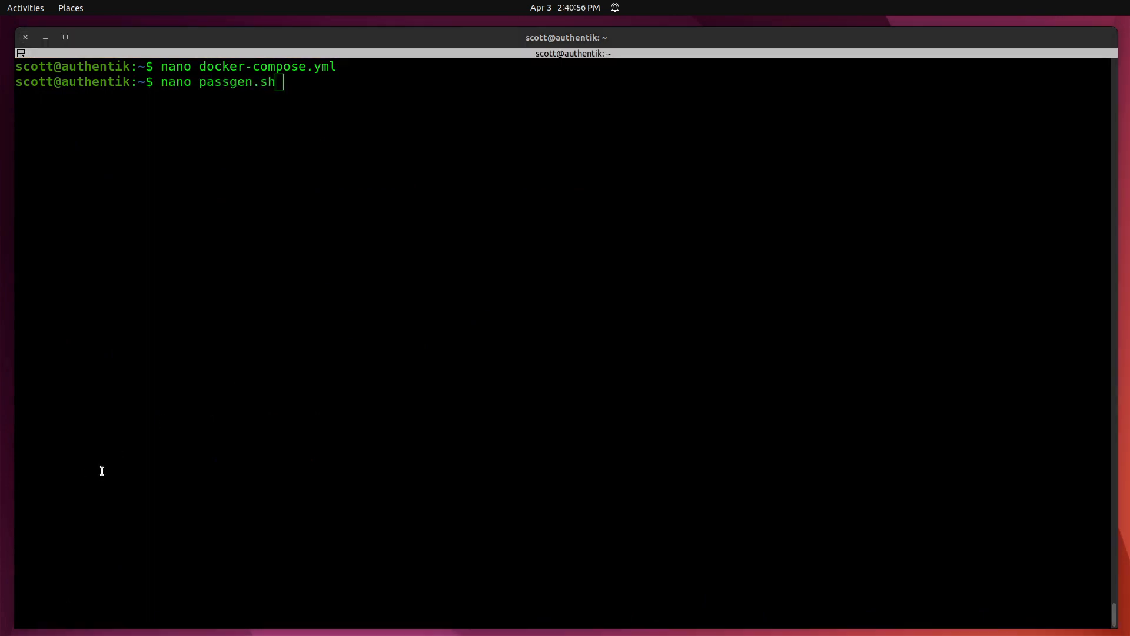
Create passgen.sh in nano with the pasted password-generation script and save it.
{"action": "left_click", "coordinate": [219, 429]}
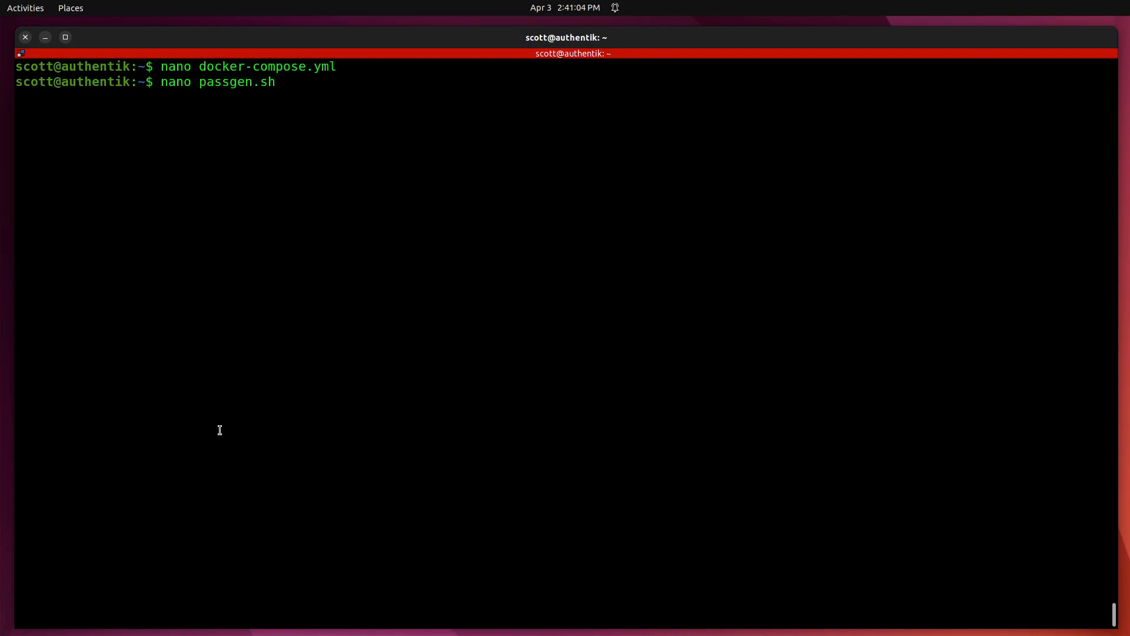
{"action": "key", "text": "Return"}
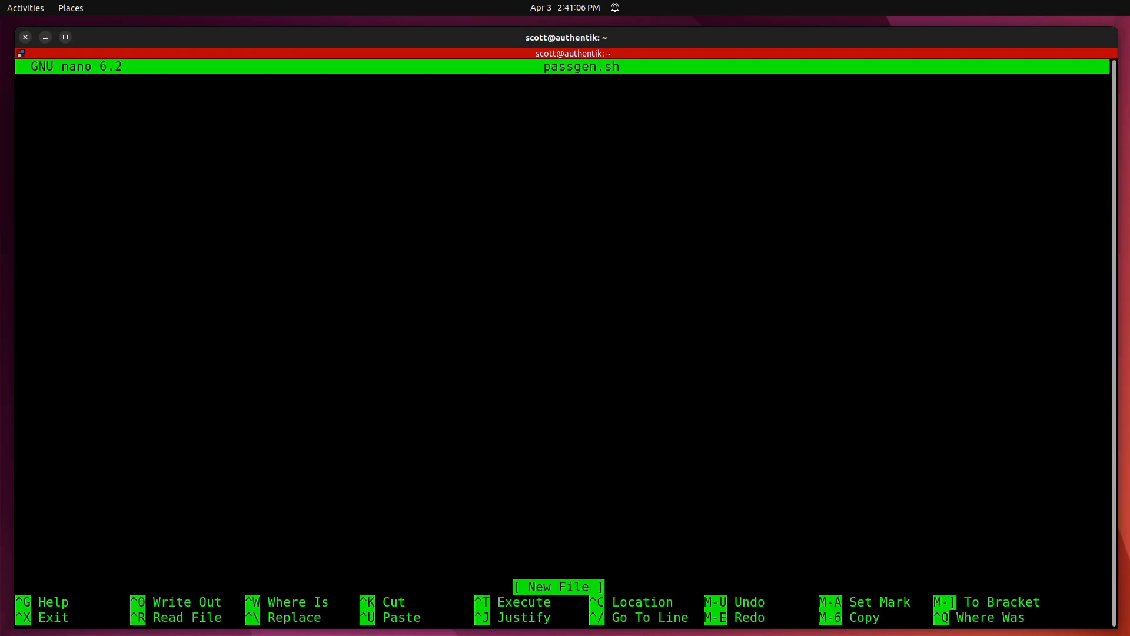
{"action": "key", "text": "ctrl+shift+v"}
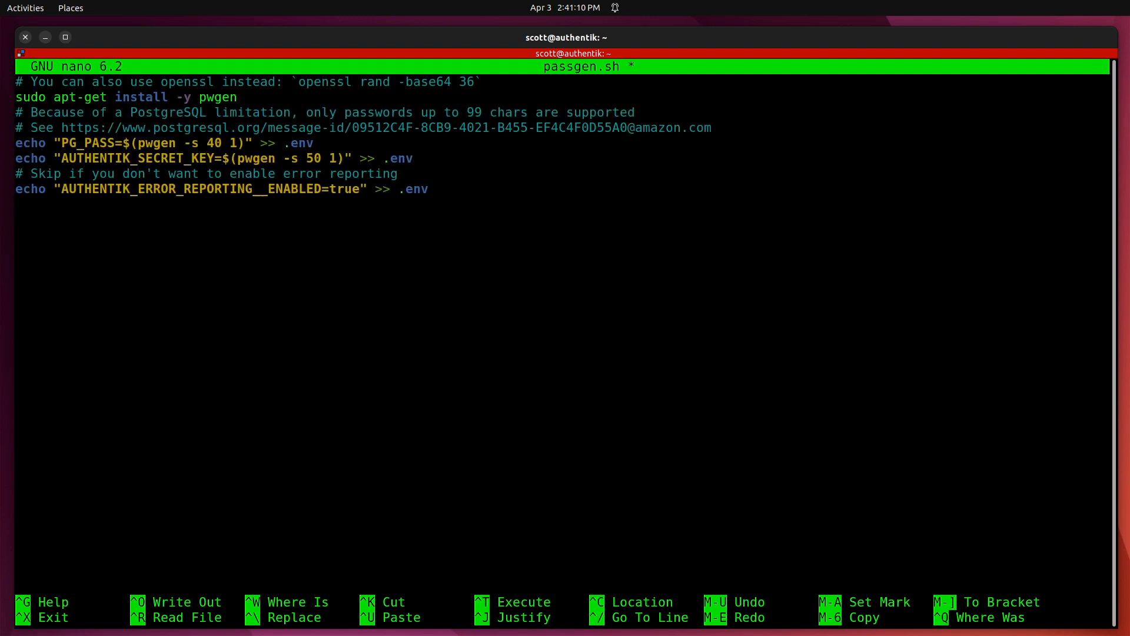
{"action": "key", "text": "ctrl+o"}
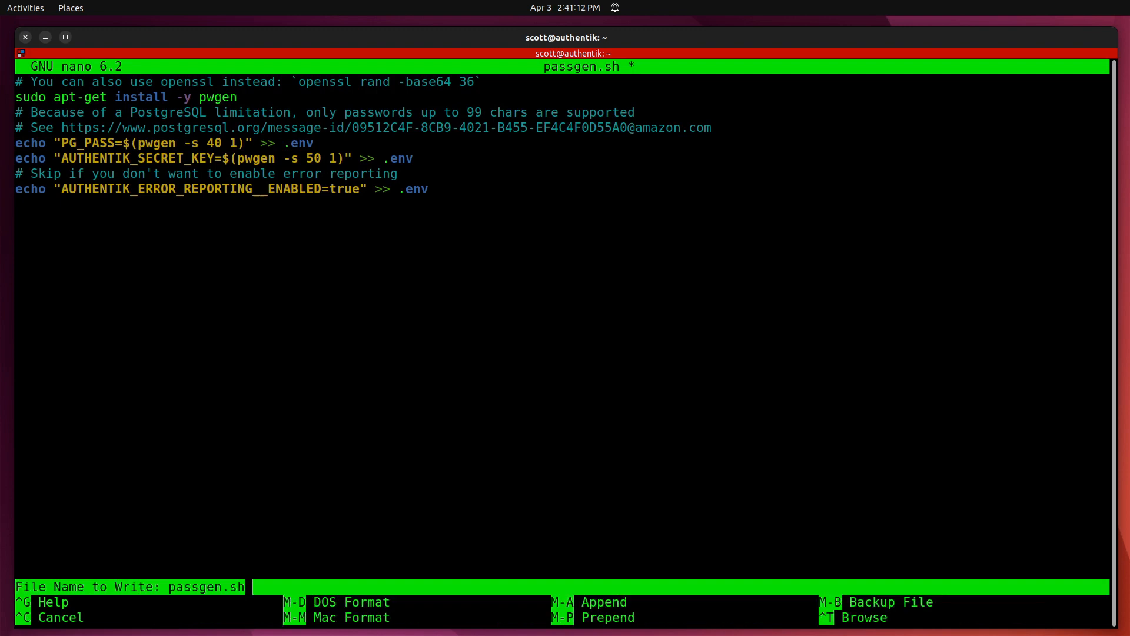
{"action": "key", "text": "Return"}
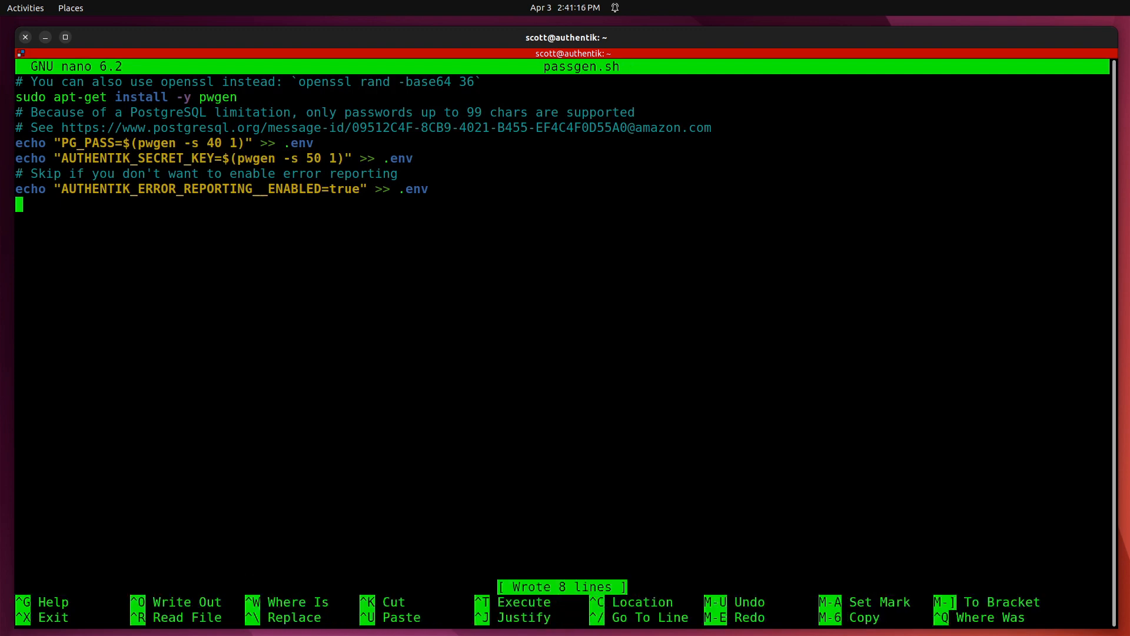
{"action": "key", "text": "ctrl+x"}
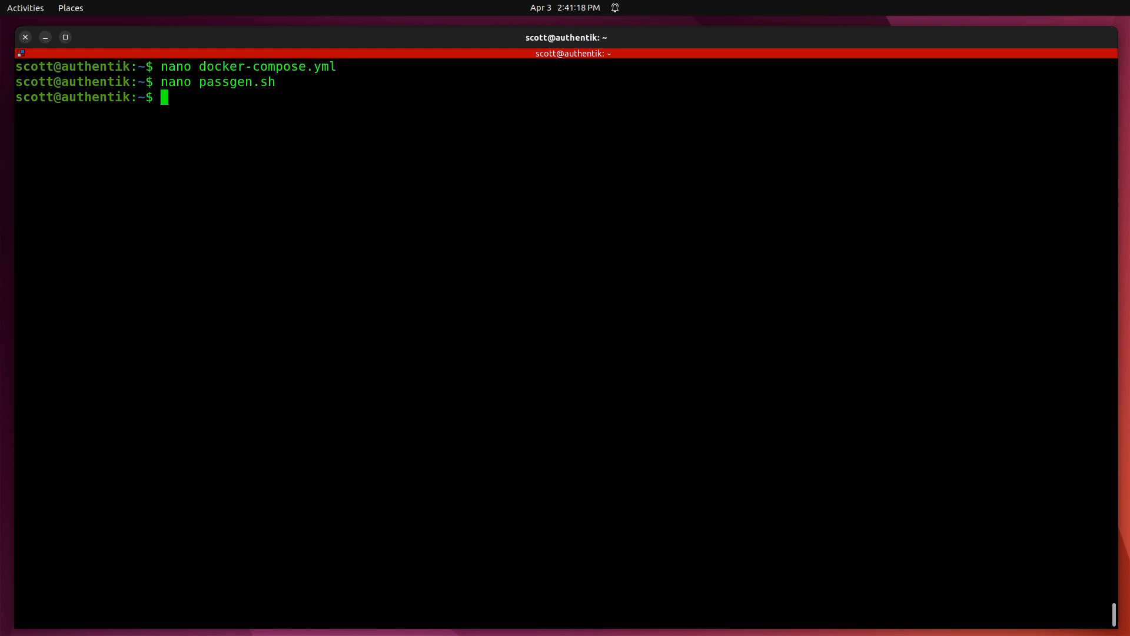
Make passgen.sh executable with chmod +x passgen.sh.
{"action": "type", "text": "chmod +"}
{"action": "key", "text": "BackSpace"}
{"action": "type", "text": "x pas"}
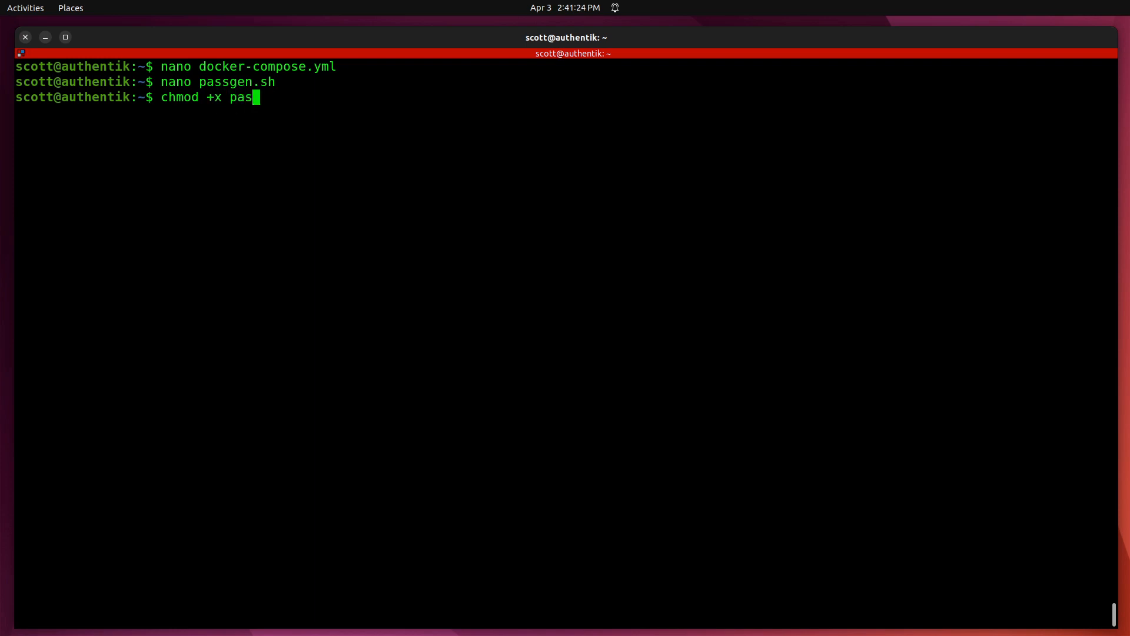
{"action": "type", "text": "sgen.sh"}
{"action": "key", "text": "Return"}
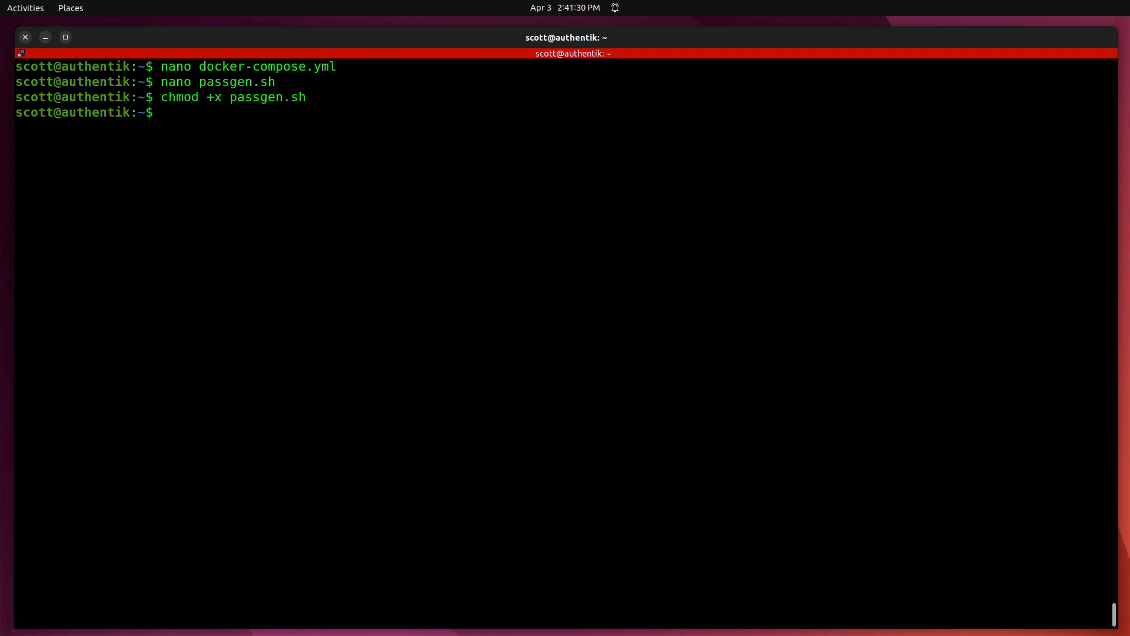
Run ./passgen.sh, supplying the sudo password, to generate the secrets.
{"action": "type", "text": "./passgen.sh"}
{"action": "key", "text": "Return"}
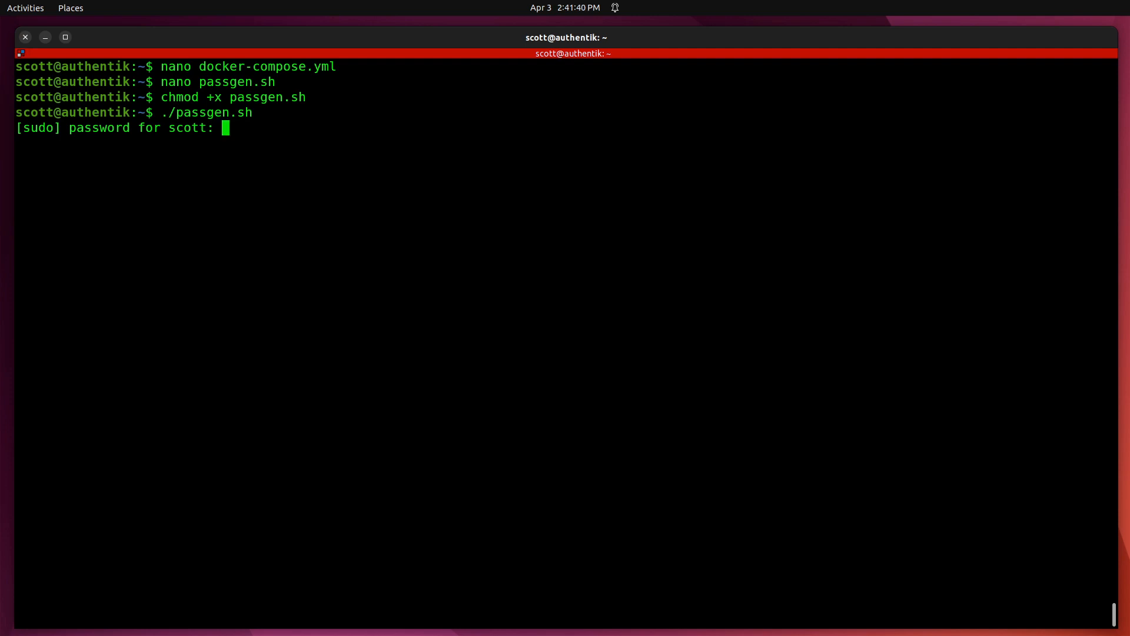
{"action": "key", "text": "Return"}
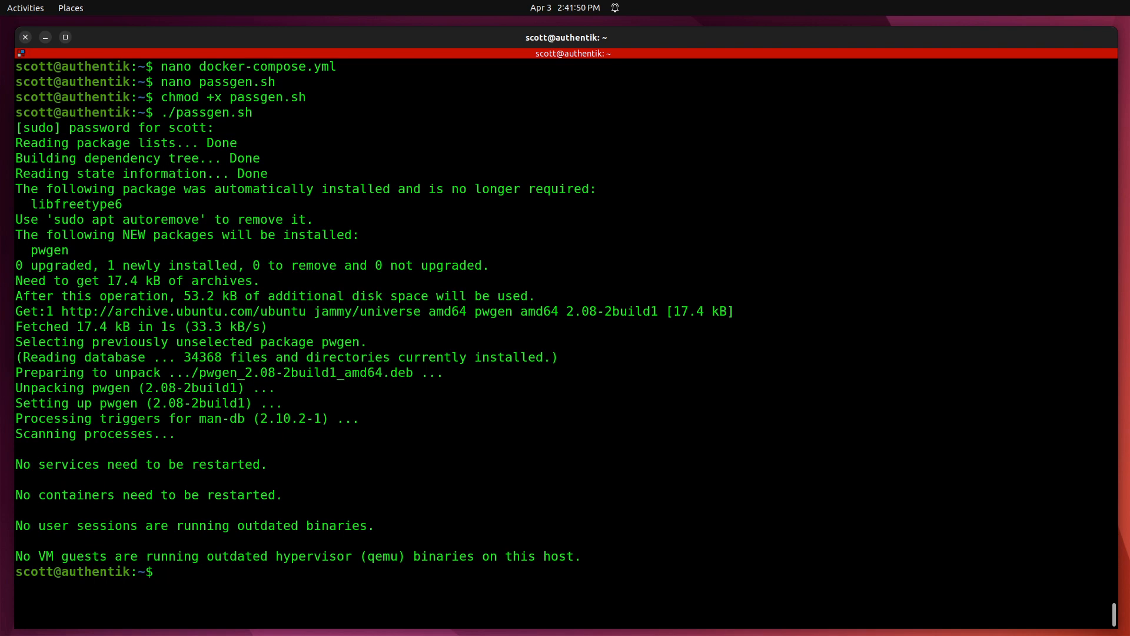
Open the .env file in nano and move below the existing settings.
{"action": "type", "text": "nano .env"}
{"action": "key", "text": "Return"}
{"action": "key", "text": "Down"}
{"action": "key", "text": "Down"}
{"action": "key", "text": "Down"}
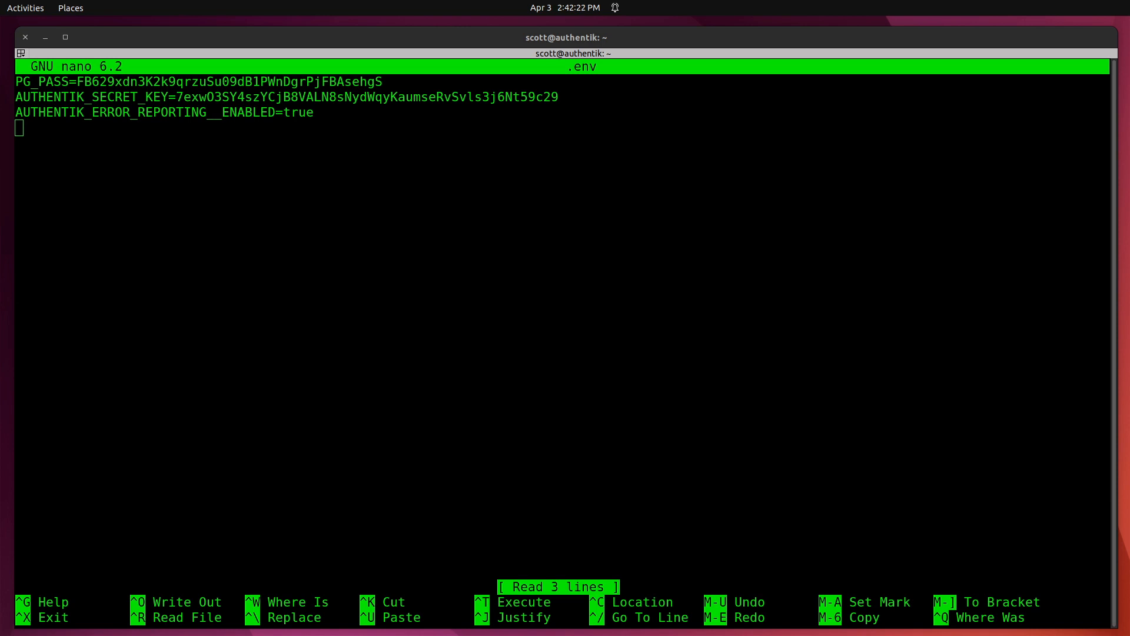
Paste AUTHENTIK_PORT_HTTP=80 and AUTHENTIK_PORT_HTTPS=443 into .env, save, exit nano and clear the terminal.
{"action": "left_click", "coordinate": [114, 189]}
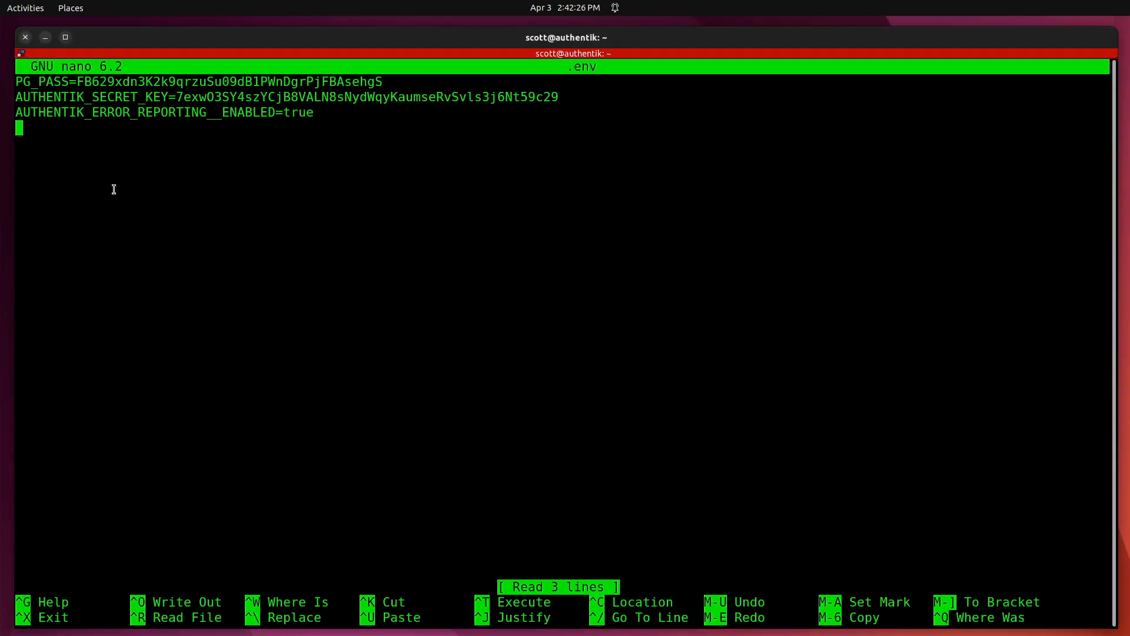
{"action": "key", "text": "ctrl+shift+v"}
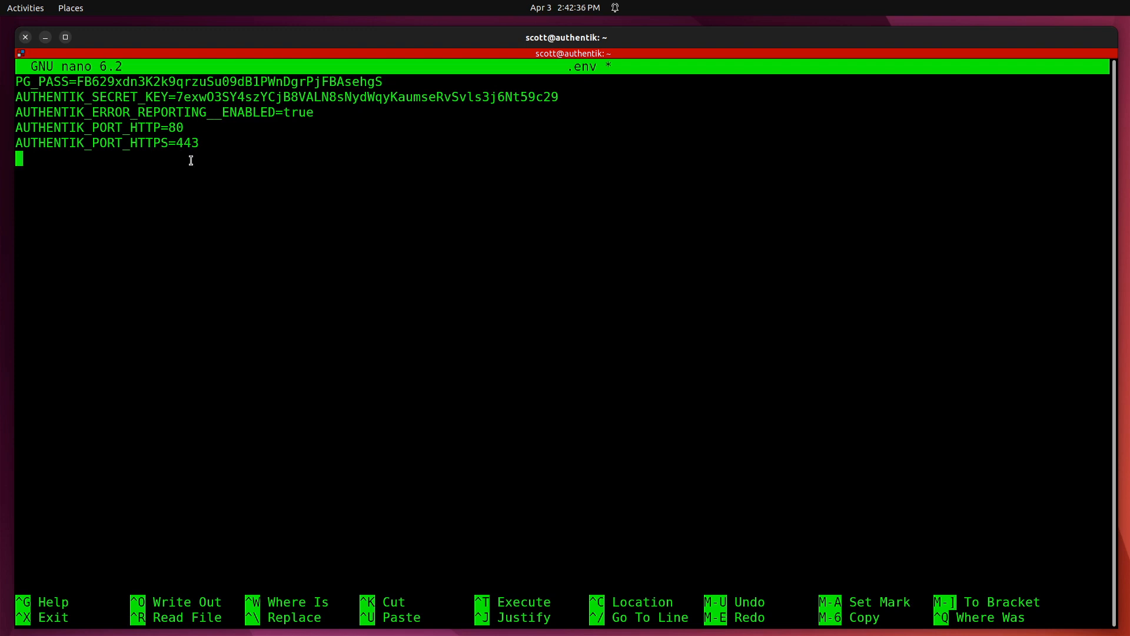
{"action": "key", "text": "ctrl+o"}
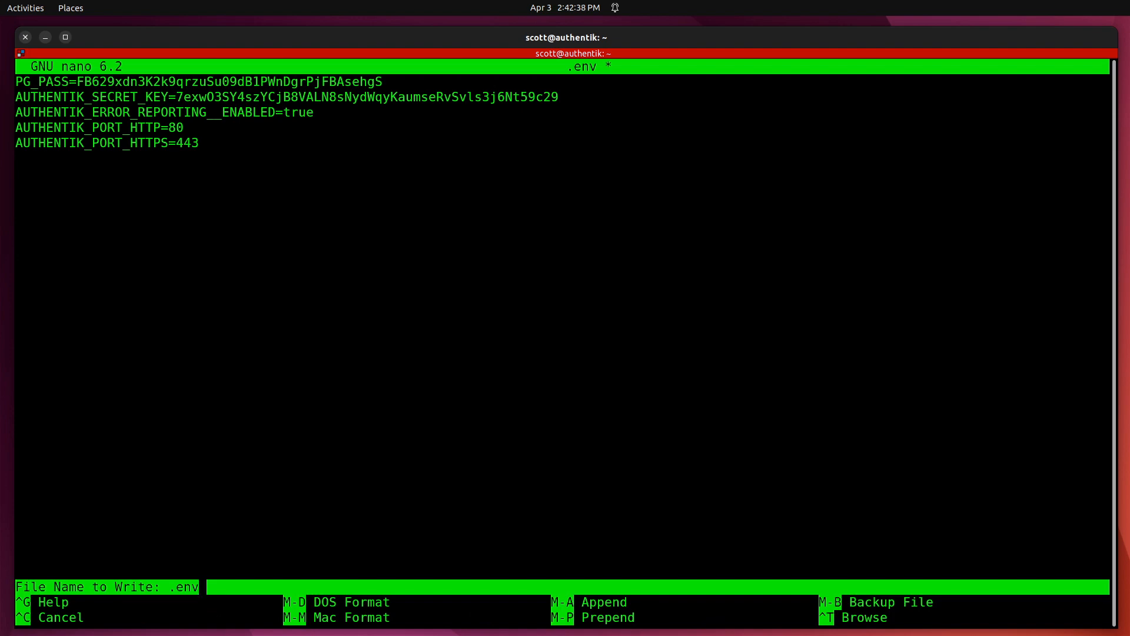
{"action": "key", "text": "Return"}
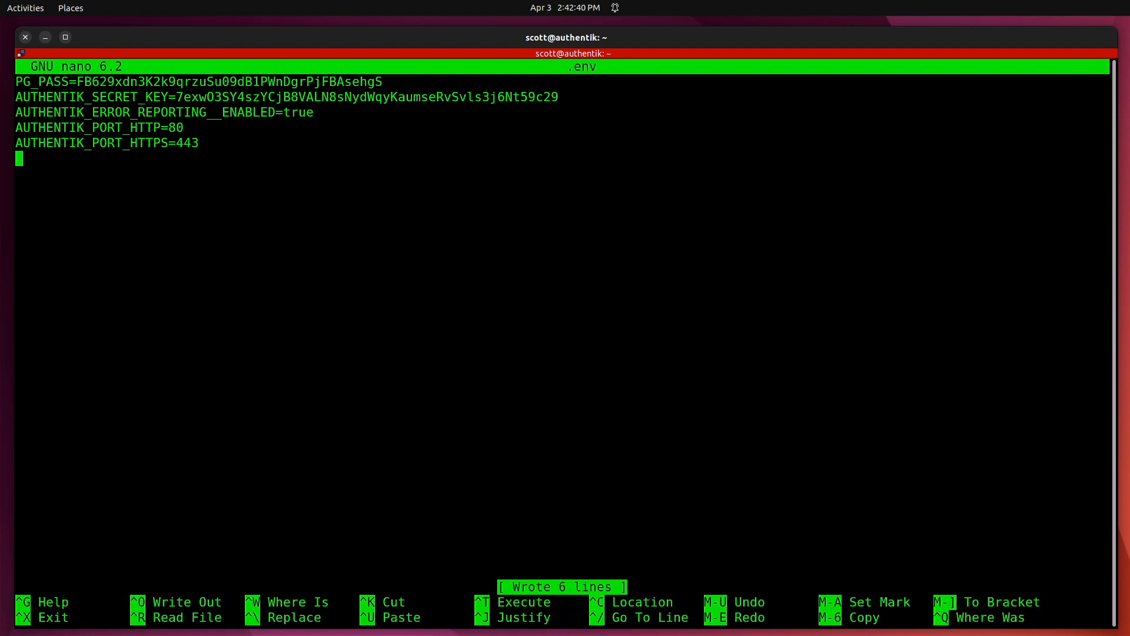
{"action": "key", "text": "ctrl+x"}
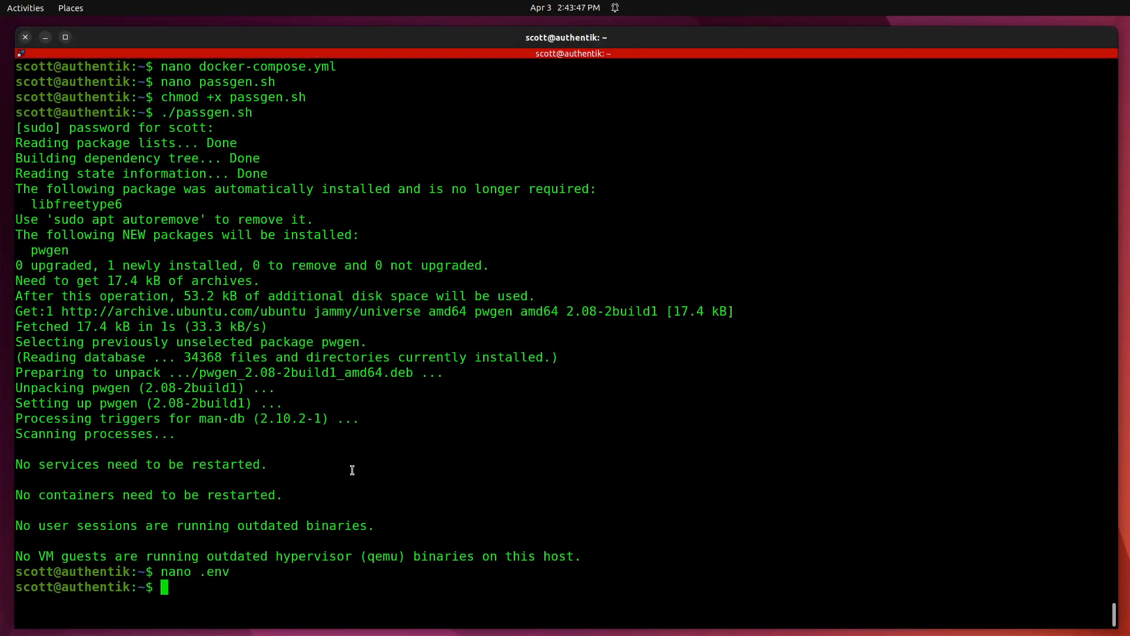
{"action": "key", "text": "ctrl+l"}
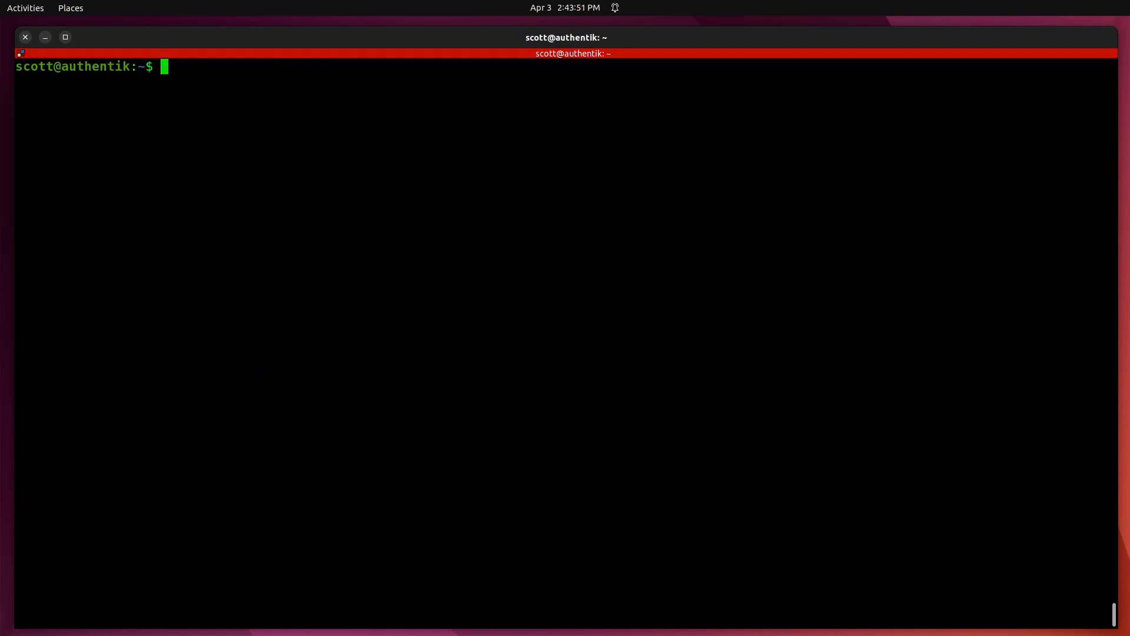
{"action": "type", "text": "docker-co"}
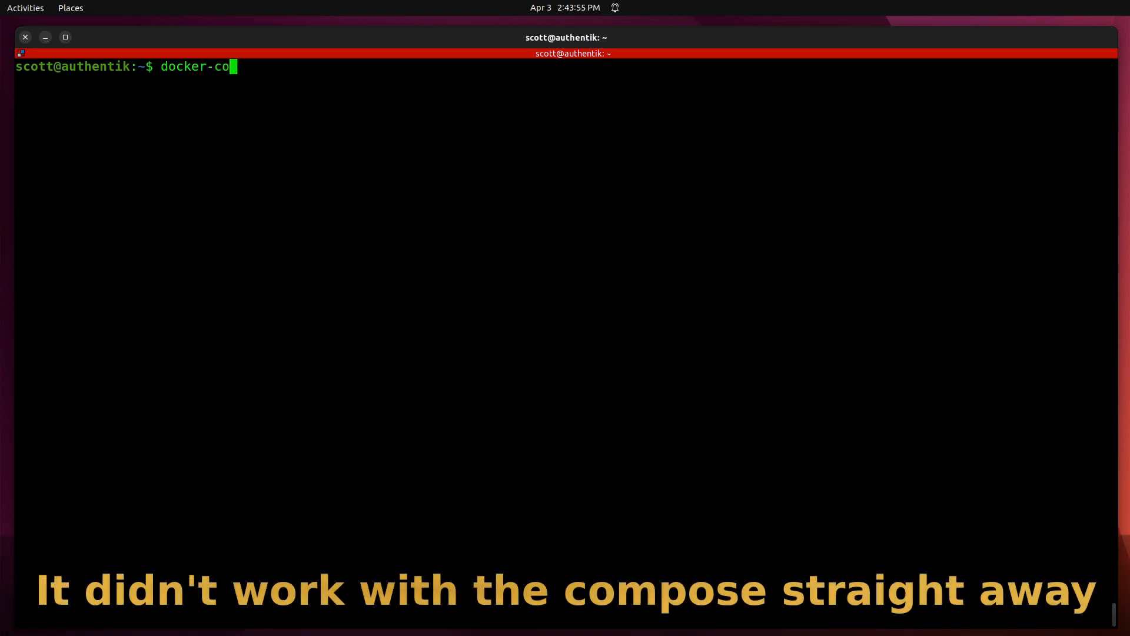
{"action": "type", "text": "mpose"}
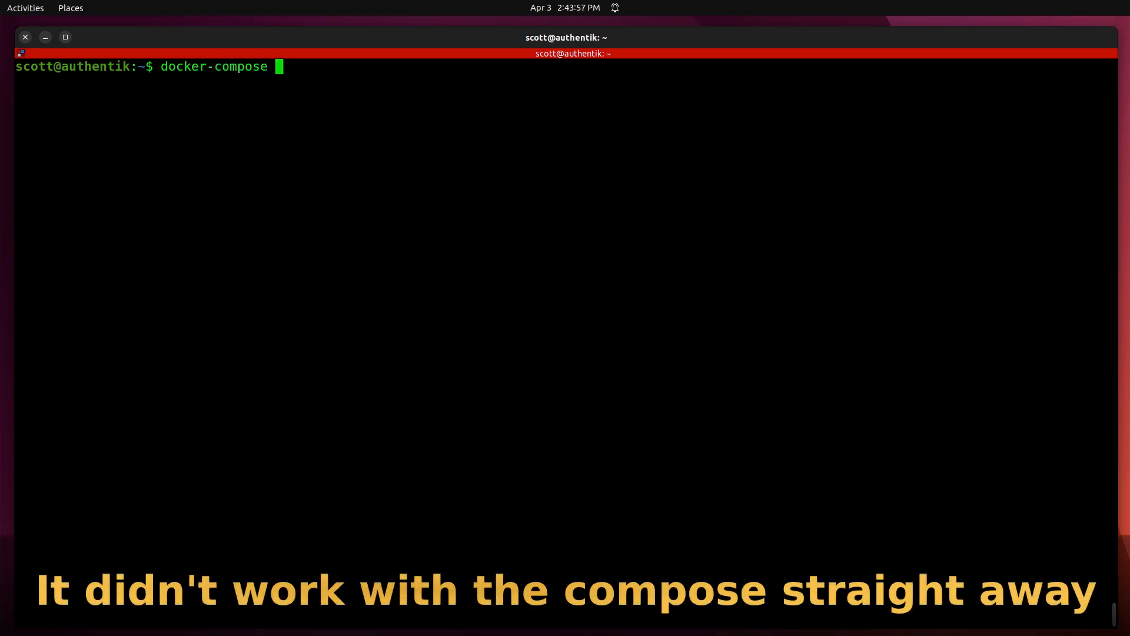
{"action": "type", "text": " pull"}
Pull the images, start the stack with docker-compose up -d, and check it with docker ps.
{"action": "key", "text": "Return"}
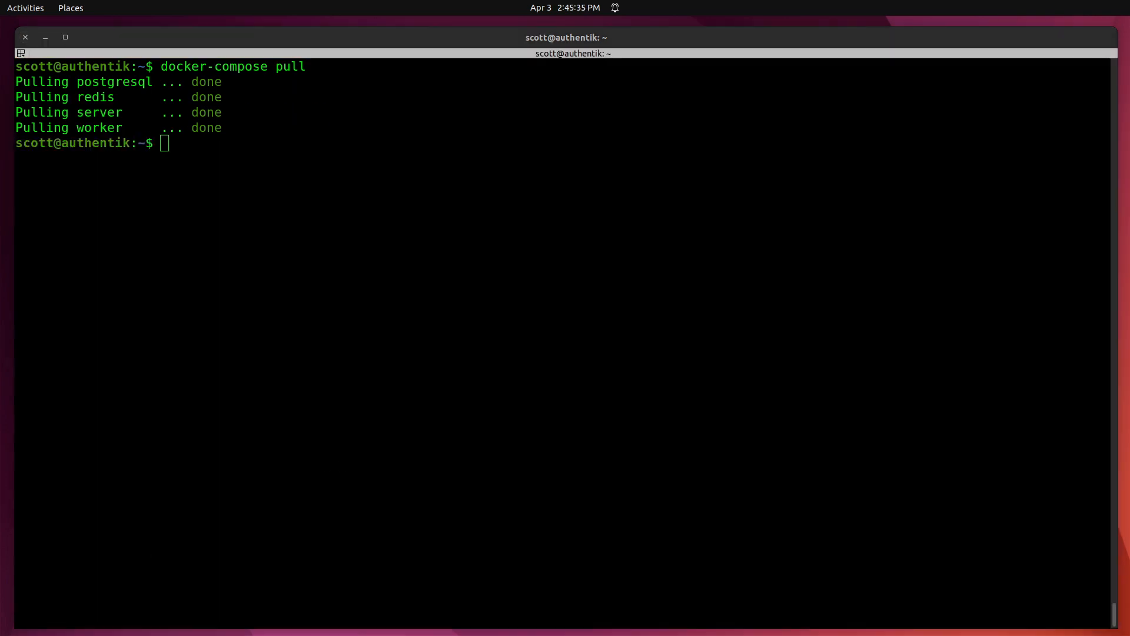
{"action": "type", "text": "doc"}
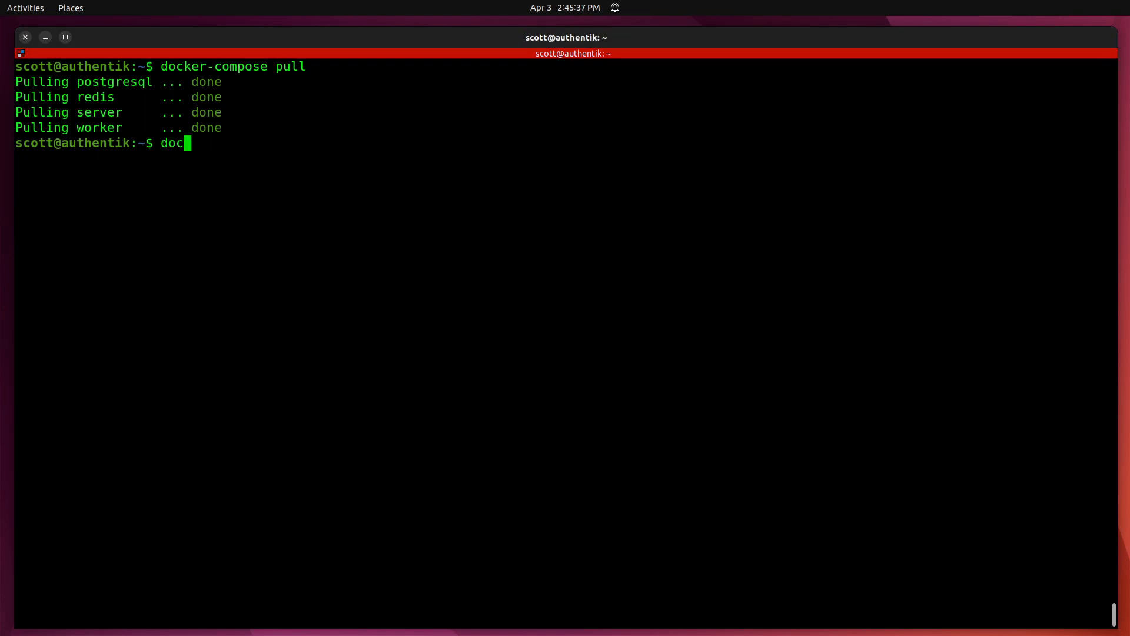
{"action": "type", "text": "ker-compose up -d"}
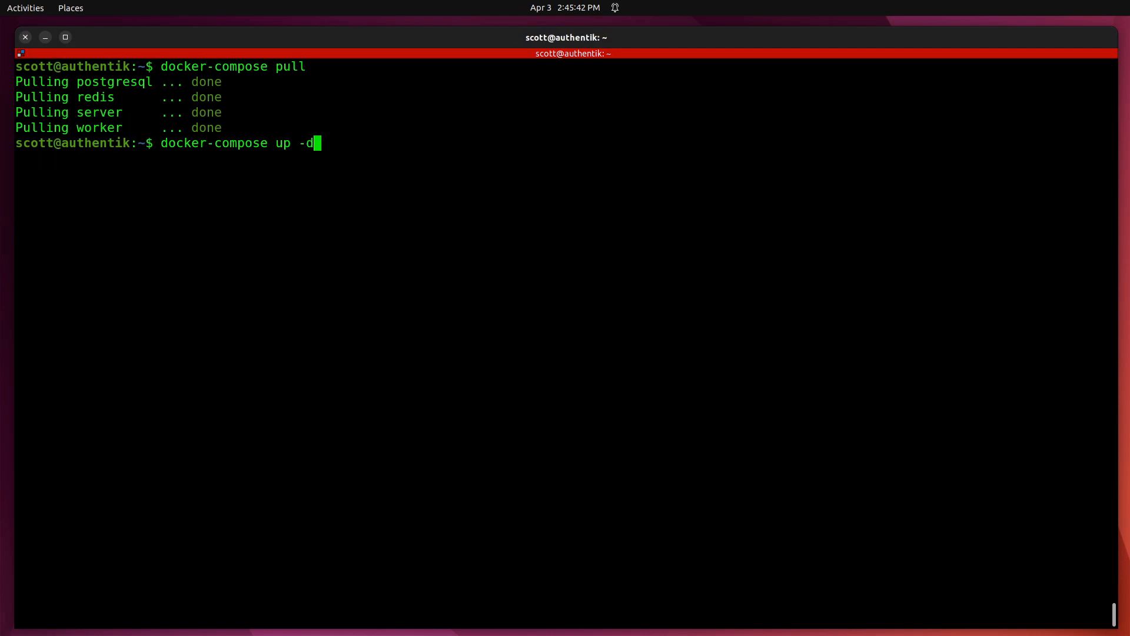
{"action": "key", "text": "Return"}
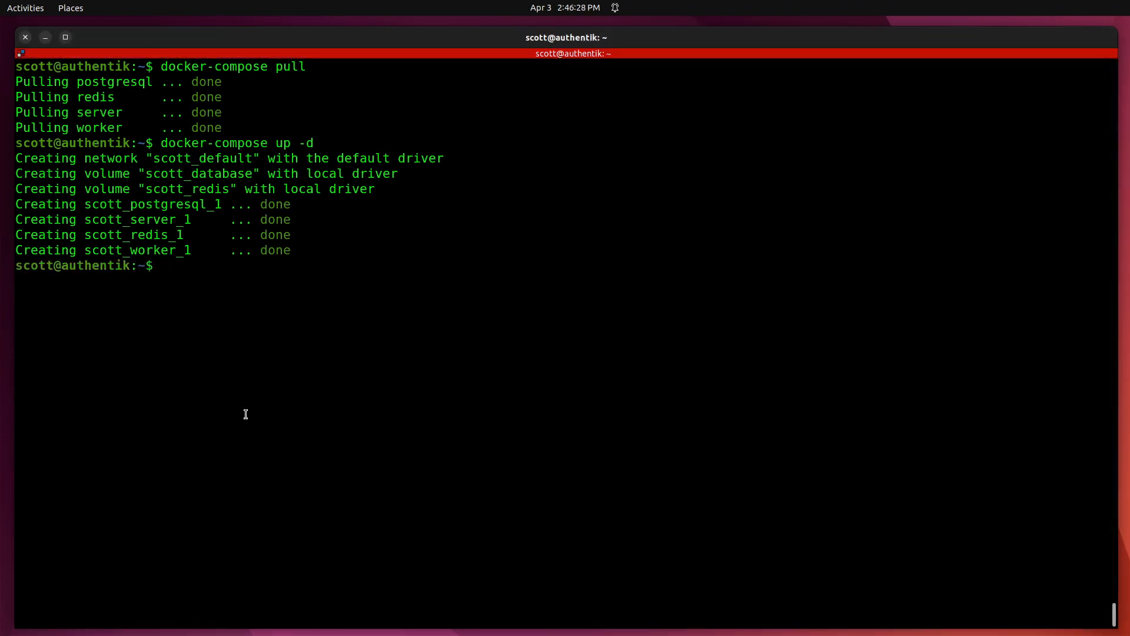
{"action": "type", "text": "docker ps"}
{"action": "key", "text": "Return"}
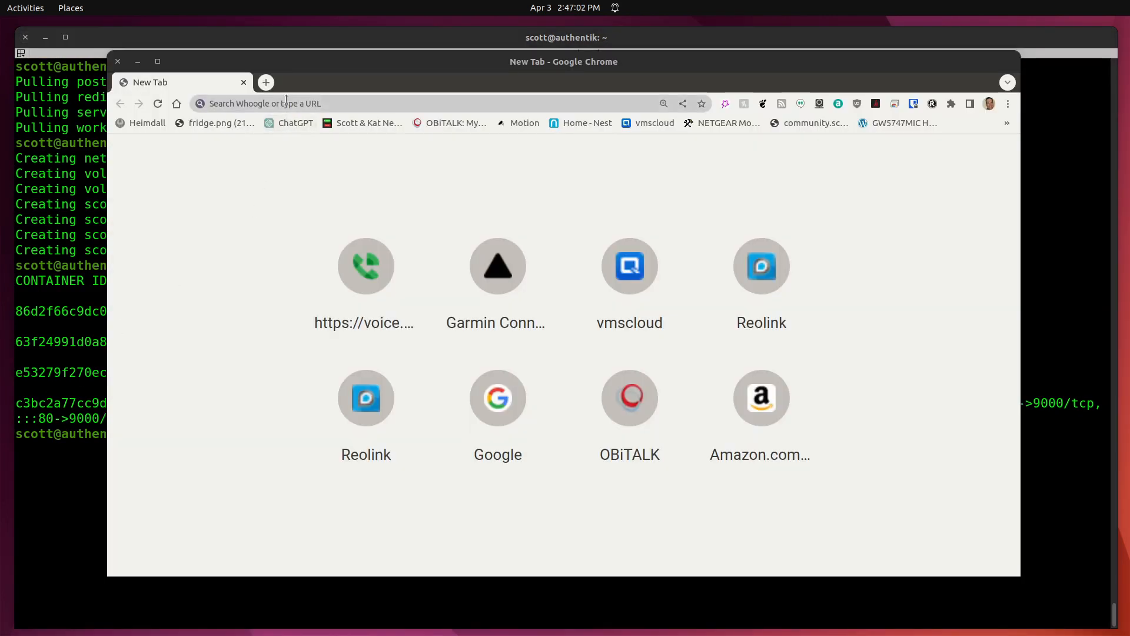
{"action": "left_click", "coordinate": [286, 103]}
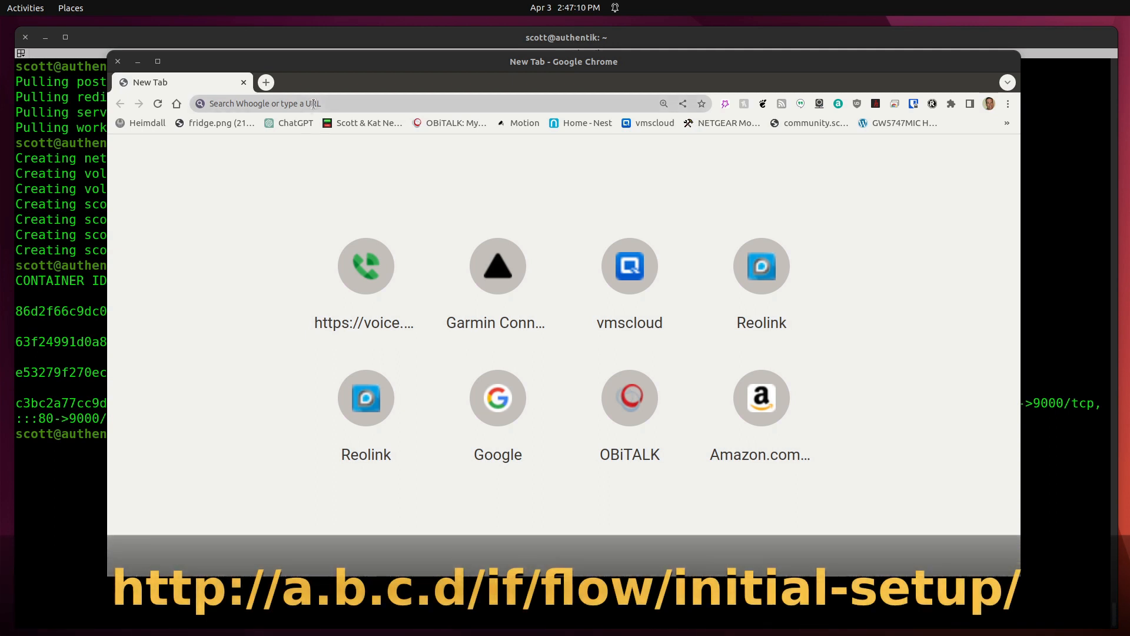
{"action": "left_click", "coordinate": [317, 102]}
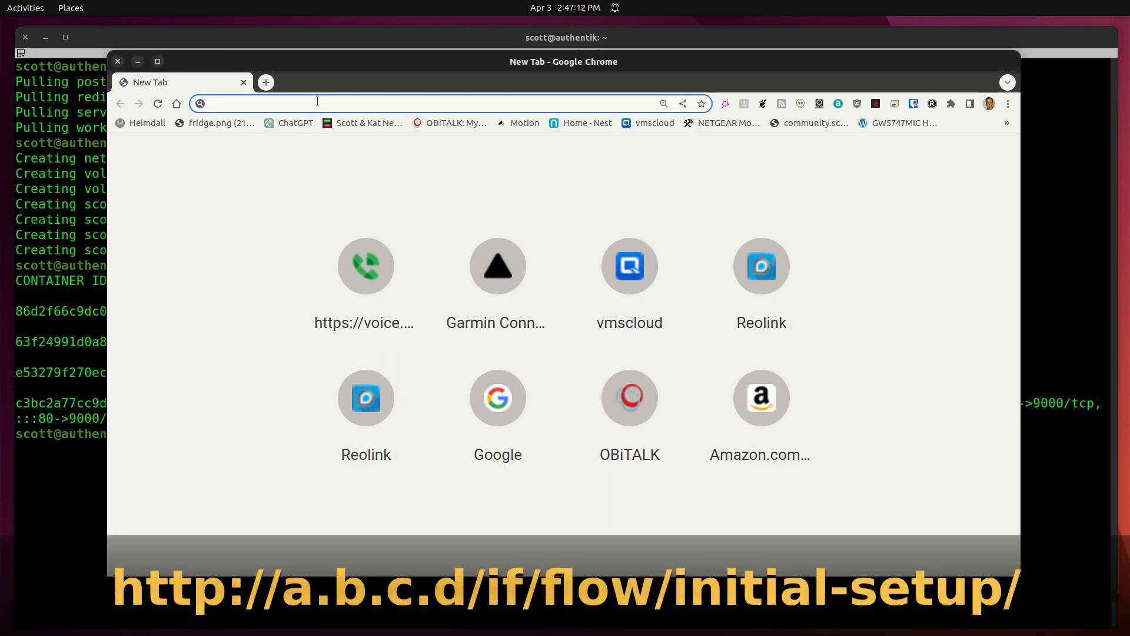
{"action": "key", "text": "ctrl+v"}
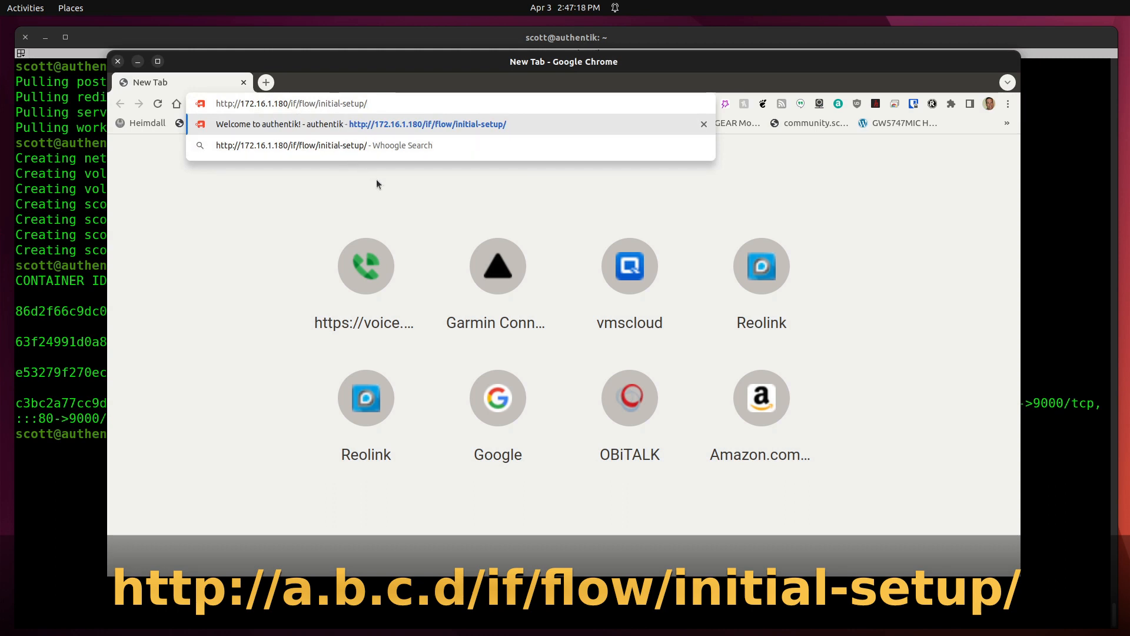
{"action": "key", "text": "Return"}
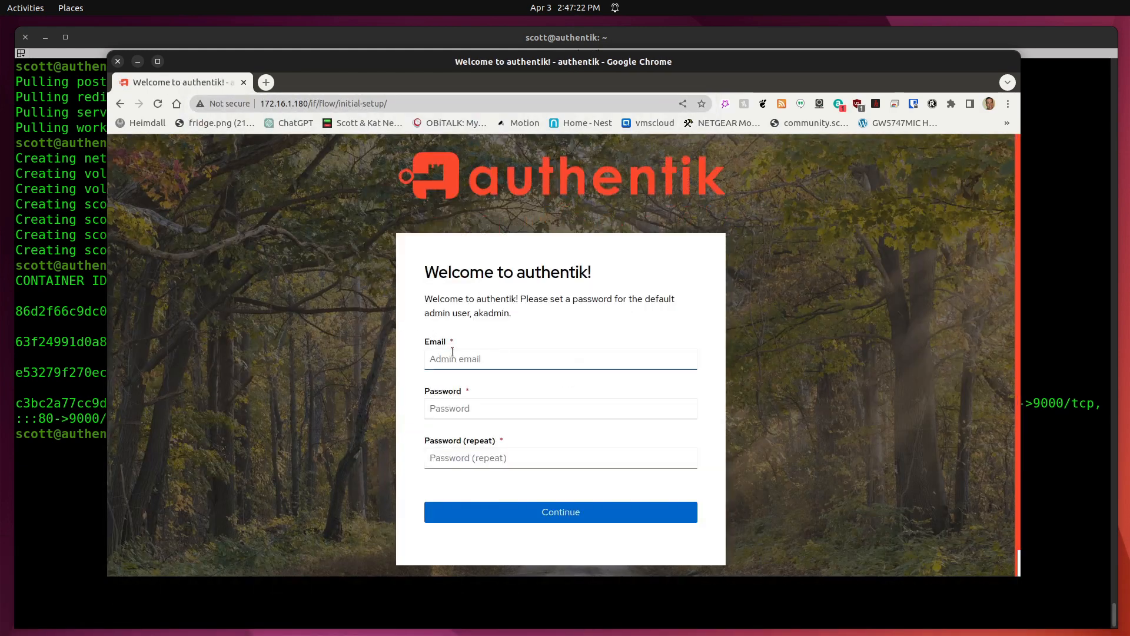
Fill the admin e-mail and the password twice, then submit the setup form.
{"action": "left_click", "coordinate": [461, 360]}
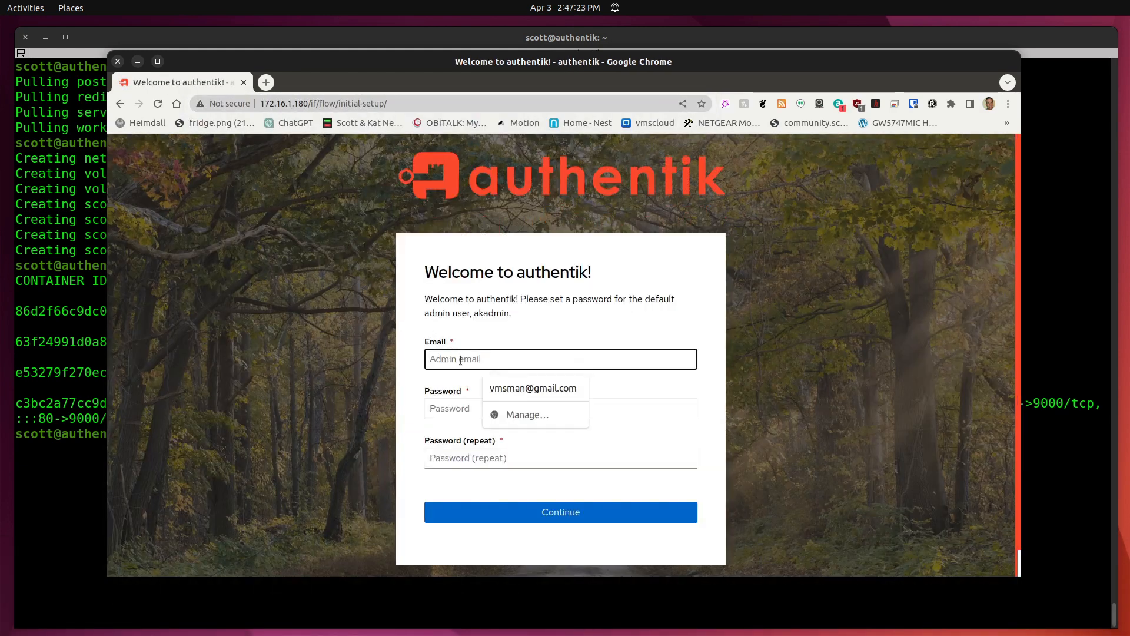
{"action": "left_click", "coordinate": [491, 389]}
{"action": "left_click", "coordinate": [464, 406]}
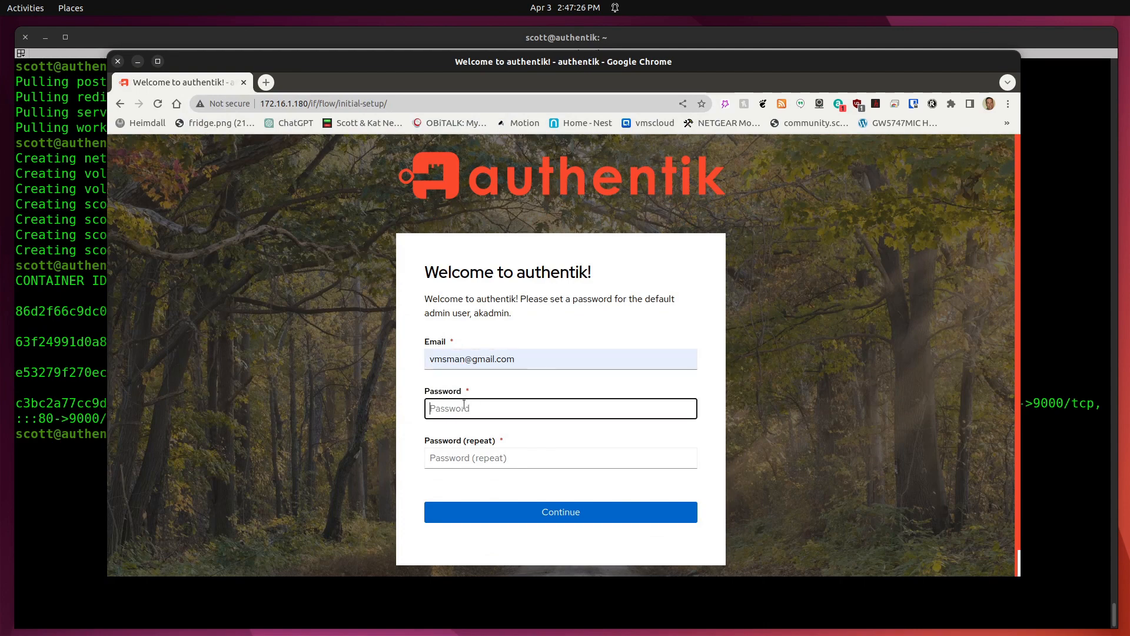
{"action": "type", "text": "••"}
{"action": "key", "text": "Tab"}
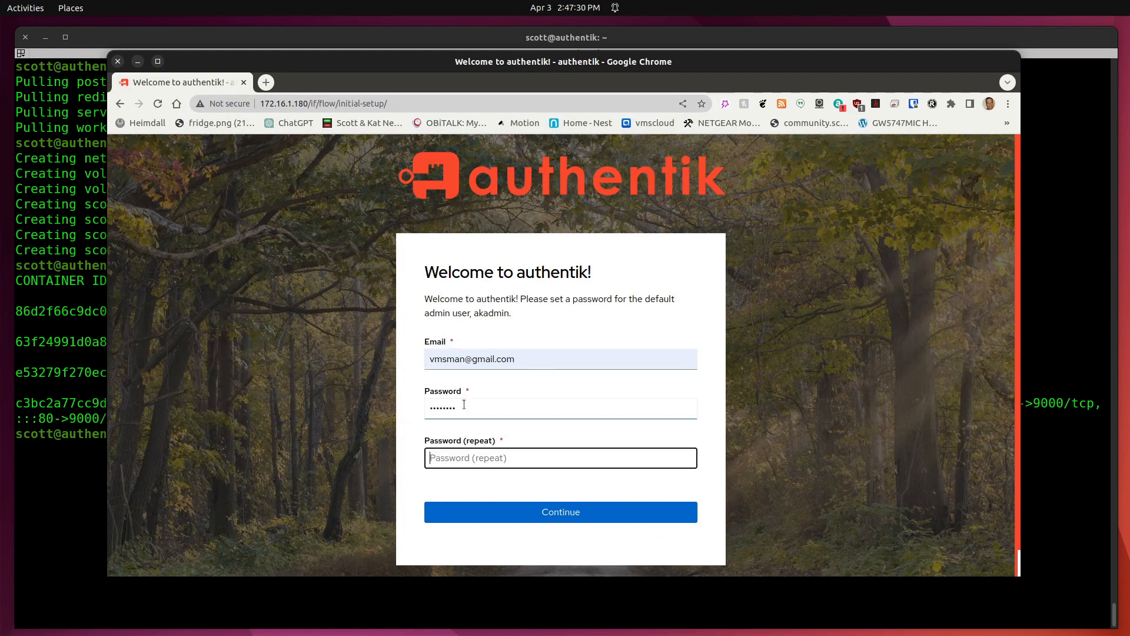
{"action": "type", "text": "••"}
{"action": "key", "text": "Return"}
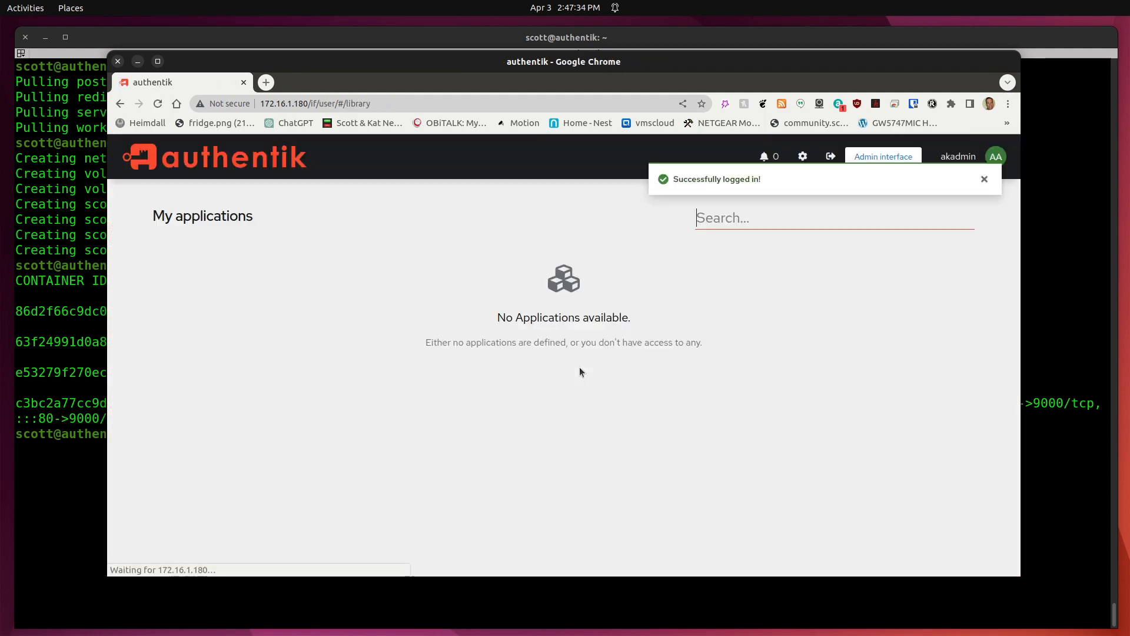
In the admin's account settings, replace the username and enter the user's full name as display name.
{"action": "left_click", "coordinate": [984, 180]}
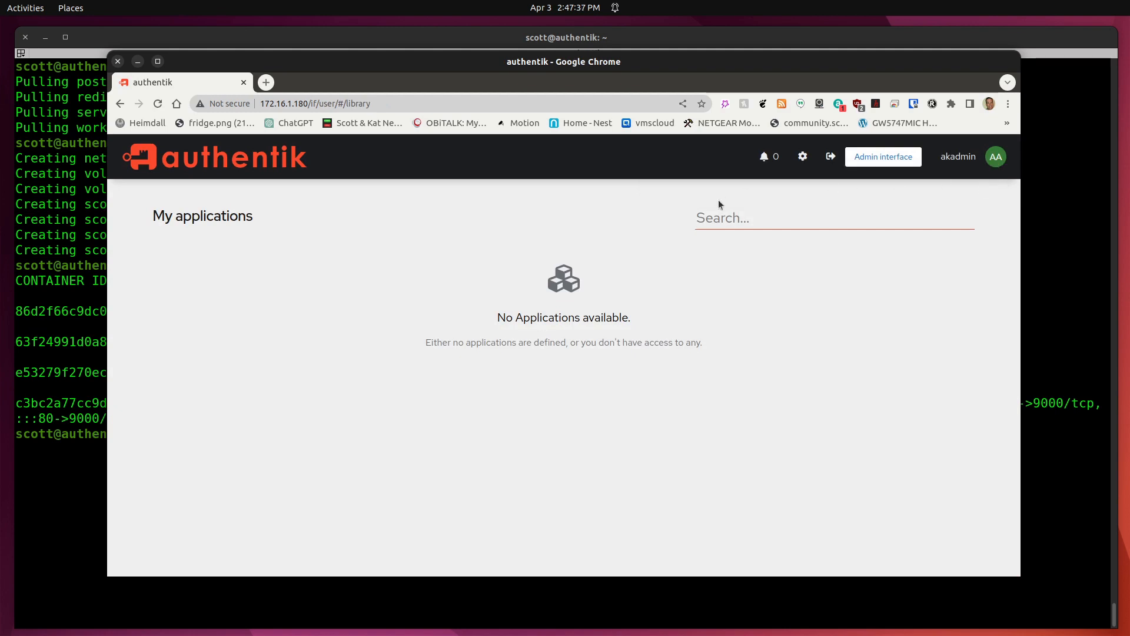
{"action": "left_click", "coordinate": [797, 157]}
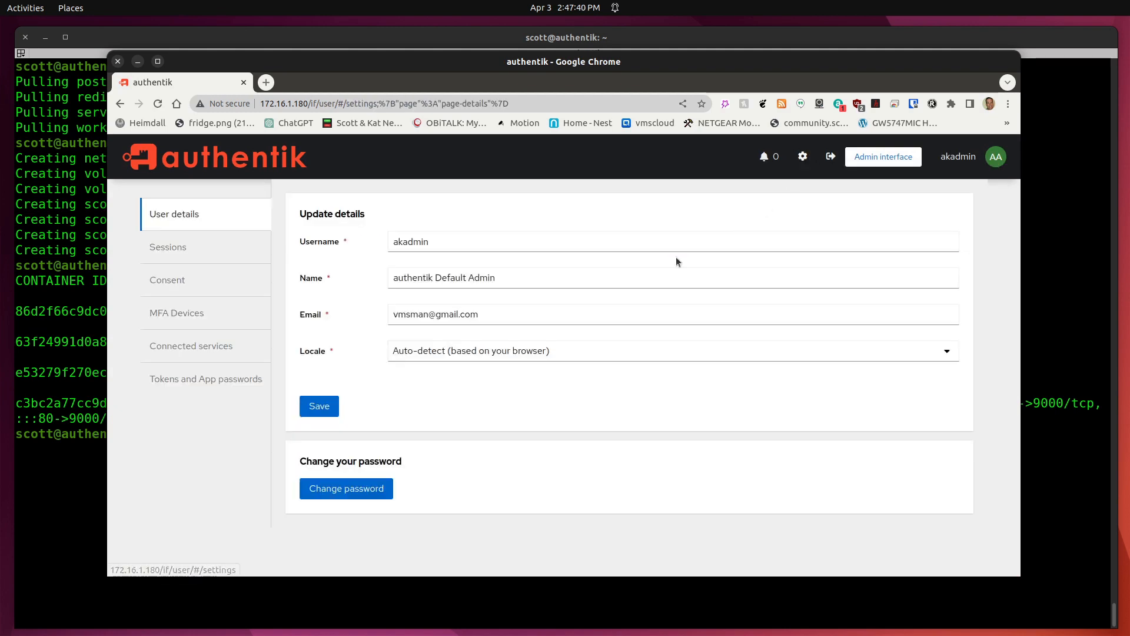
{"action": "double_click", "coordinate": [478, 241]}
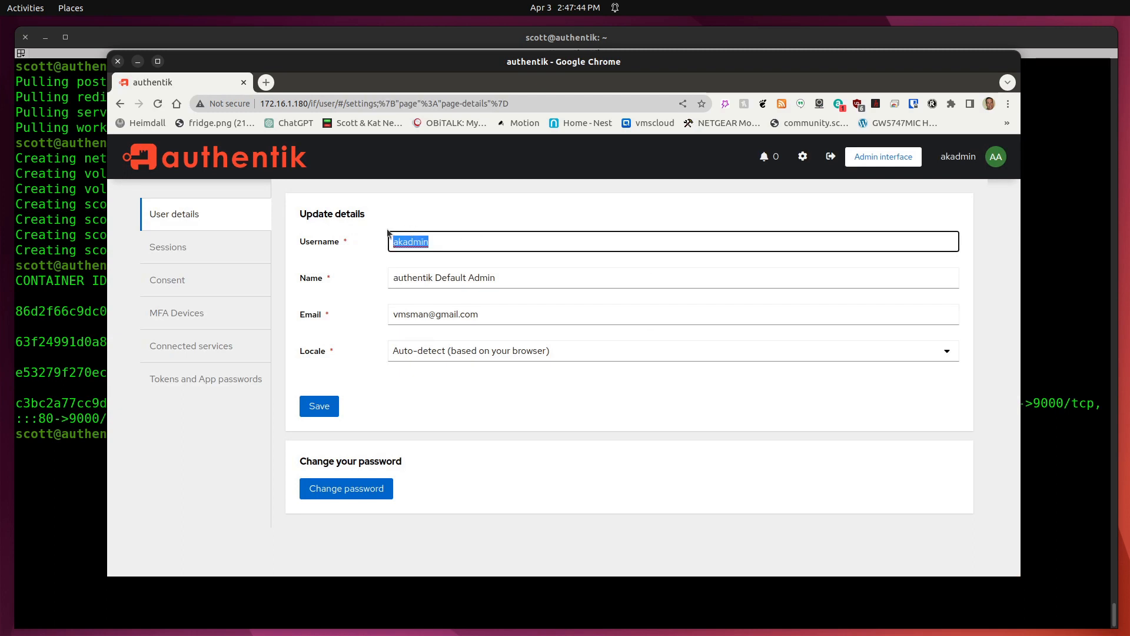
{"action": "key", "text": "Tab"}
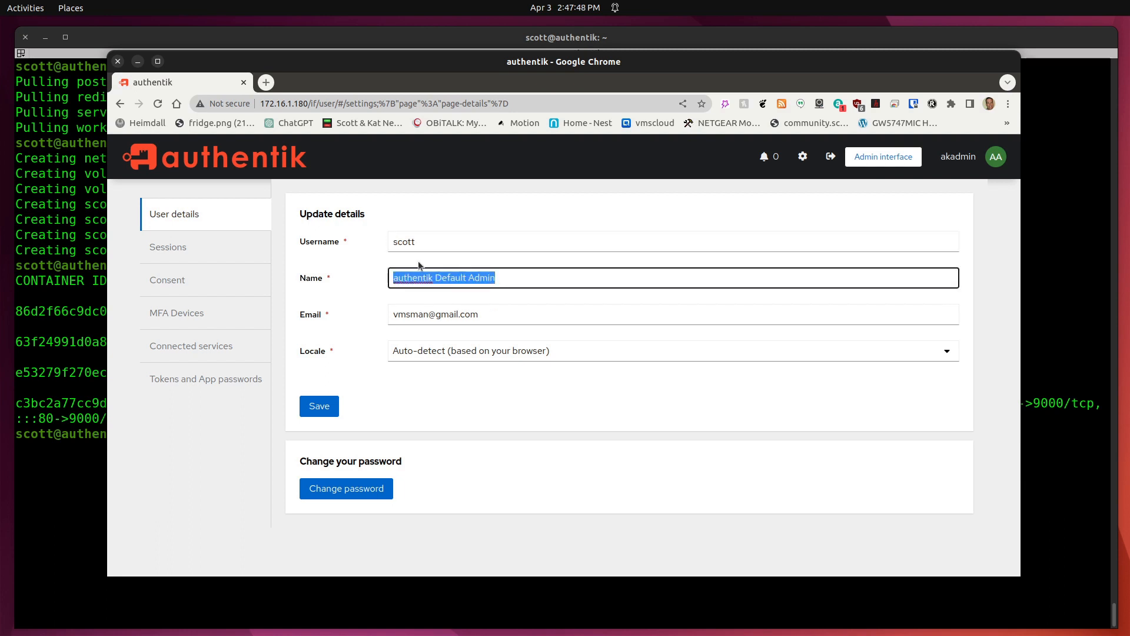
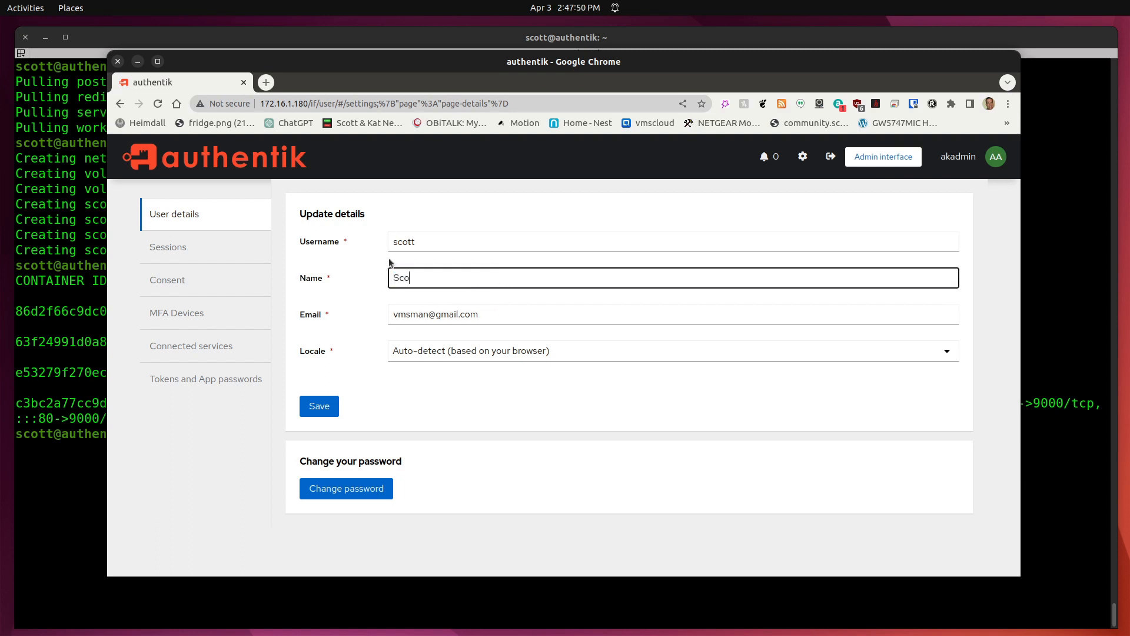
Save the account changes and sign out of authentik.
{"action": "left_click", "coordinate": [319, 407]}
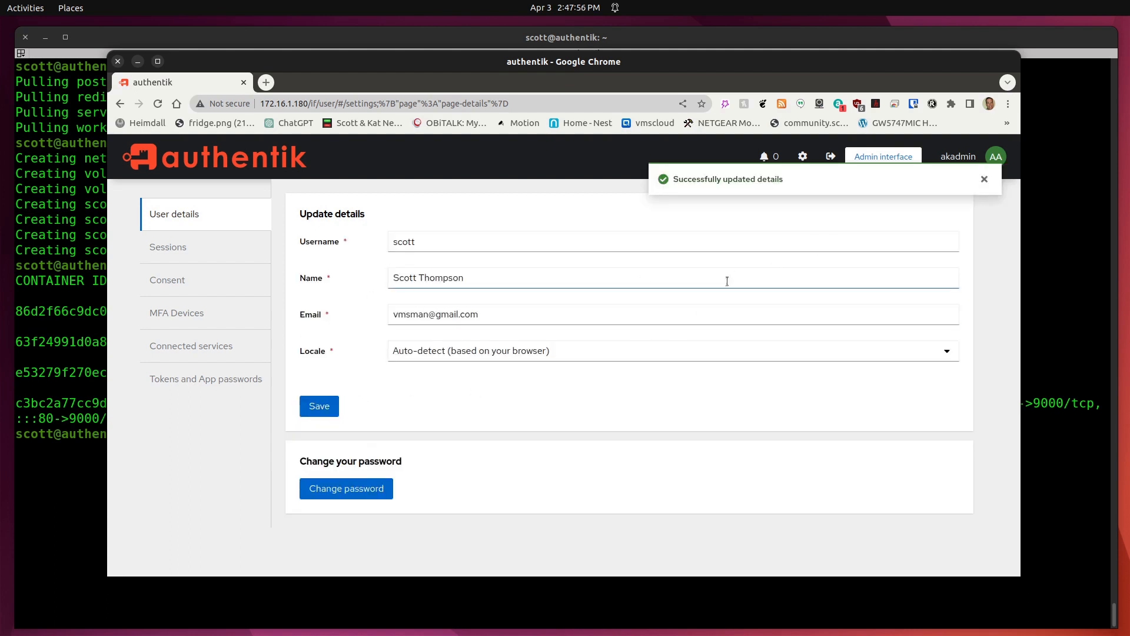
{"action": "left_click", "coordinate": [984, 179]}
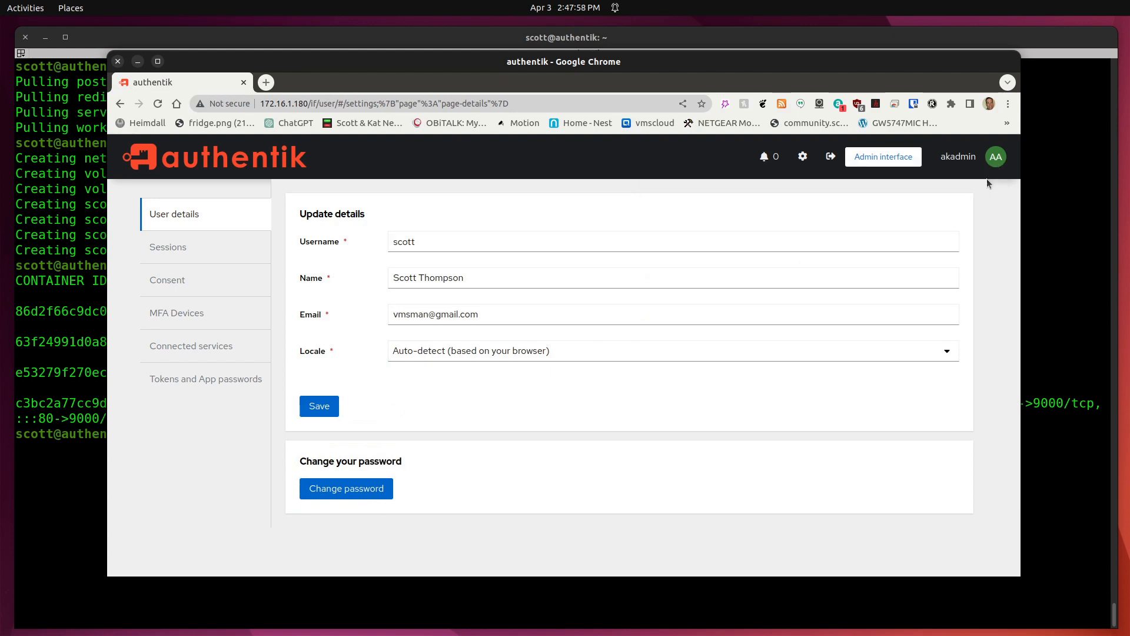
{"action": "left_click", "coordinate": [832, 158]}
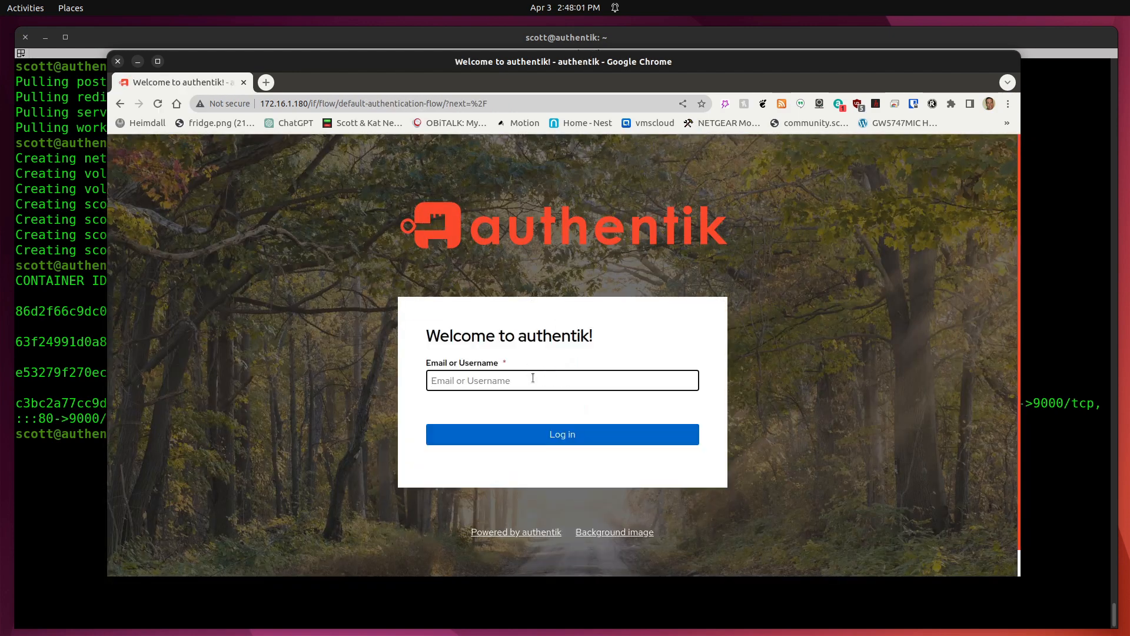
Log back in with the saved e-mail and the account password, then dismiss the success notice.
{"action": "left_click", "coordinate": [532, 379]}
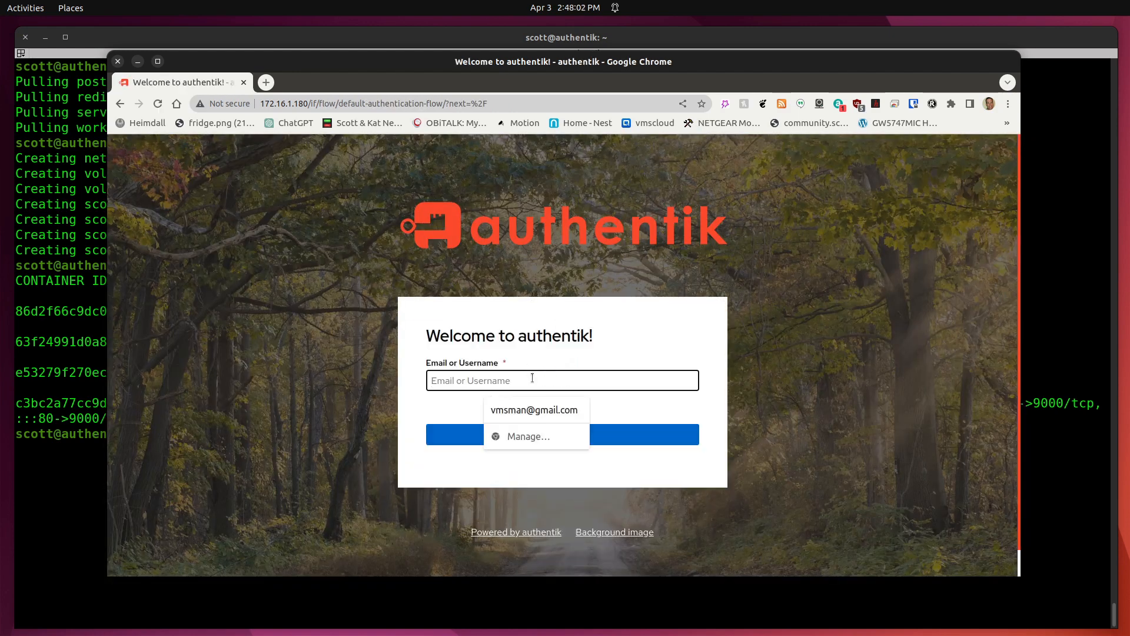
{"action": "left_click", "coordinate": [557, 412]}
{"action": "left_click", "coordinate": [628, 433]}
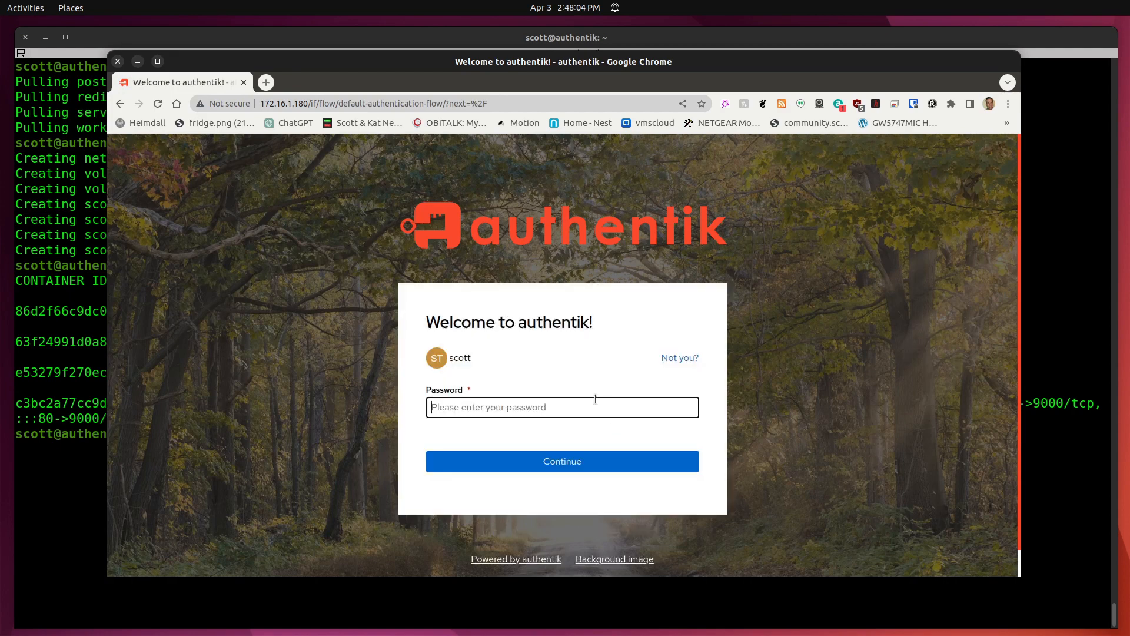
{"action": "type", "text": "•••••••"}
{"action": "key", "text": "Return"}
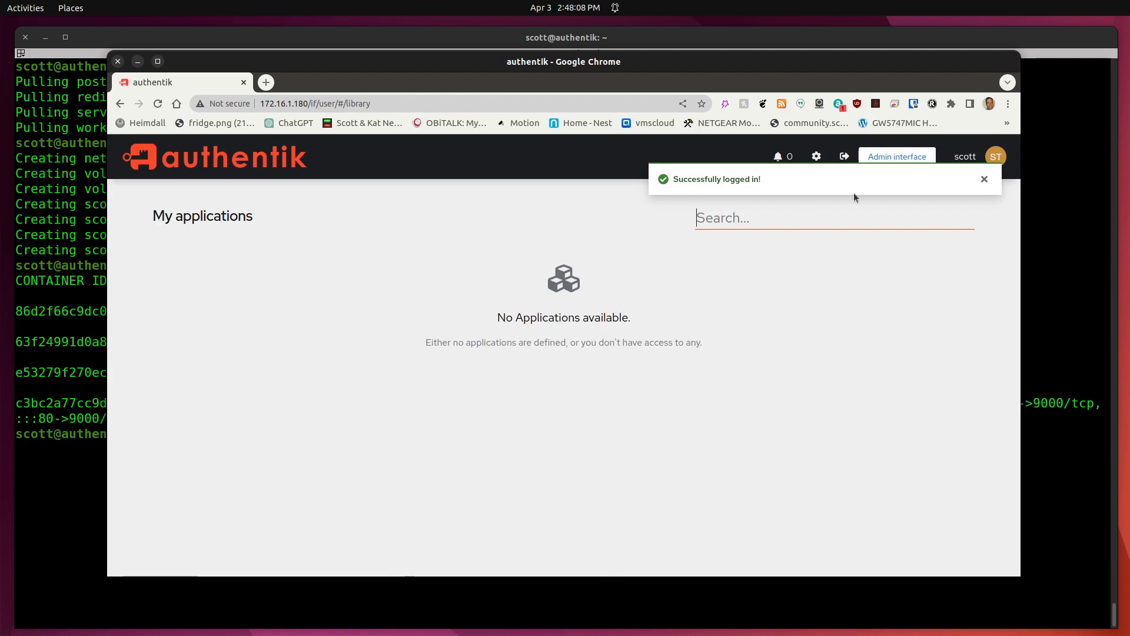
{"action": "left_click", "coordinate": [984, 179]}
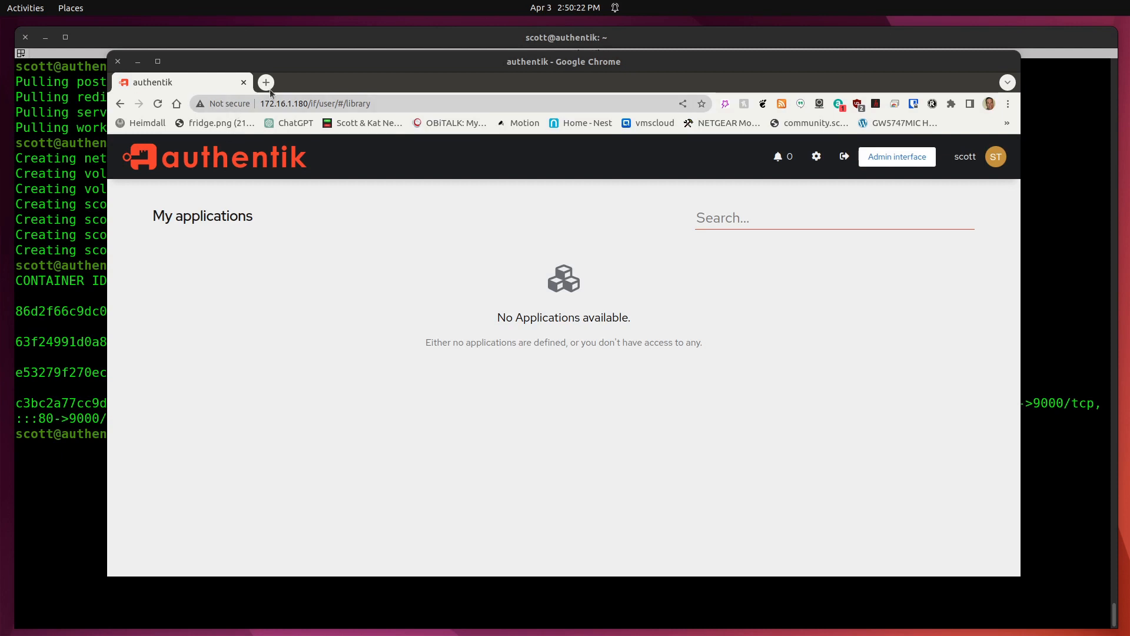
Open Nginx Proxy Manager at 172.16.1.215:81 in a new tab and list its proxy hosts.
{"action": "left_click", "coordinate": [266, 83]}
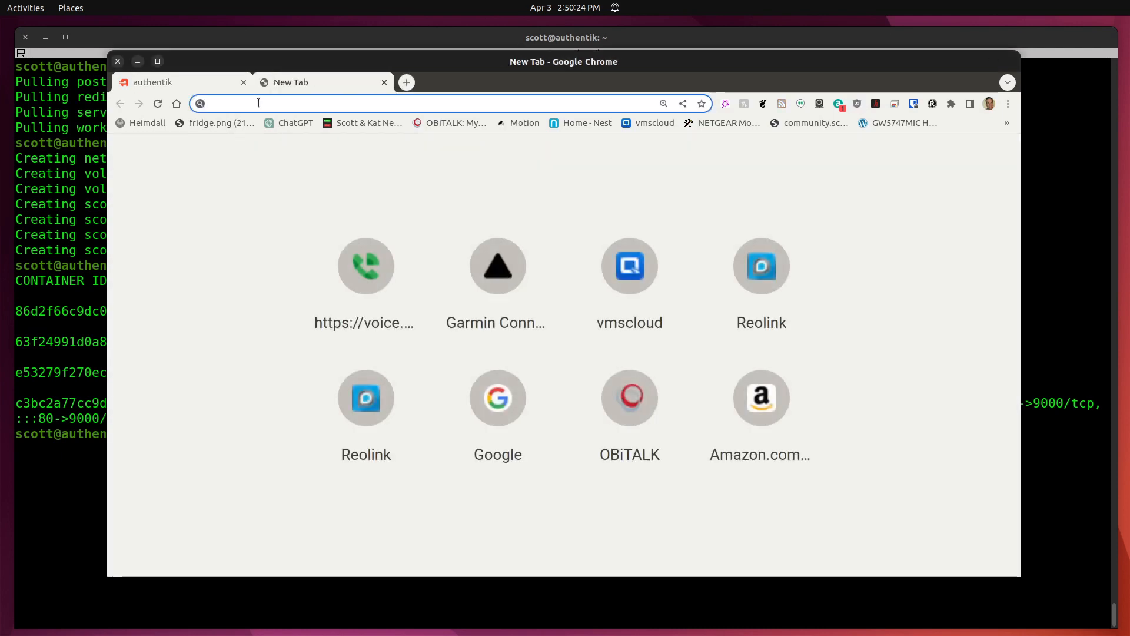
{"action": "type", "text": "172.16"}
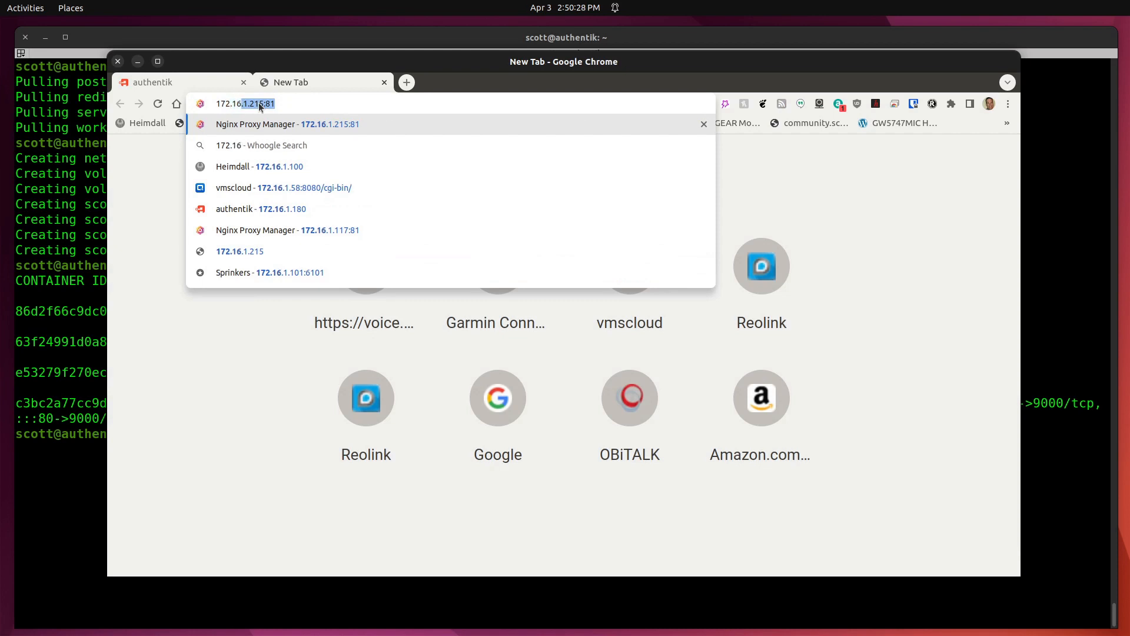
{"action": "left_click", "coordinate": [291, 108]}
{"action": "key", "text": "Return"}
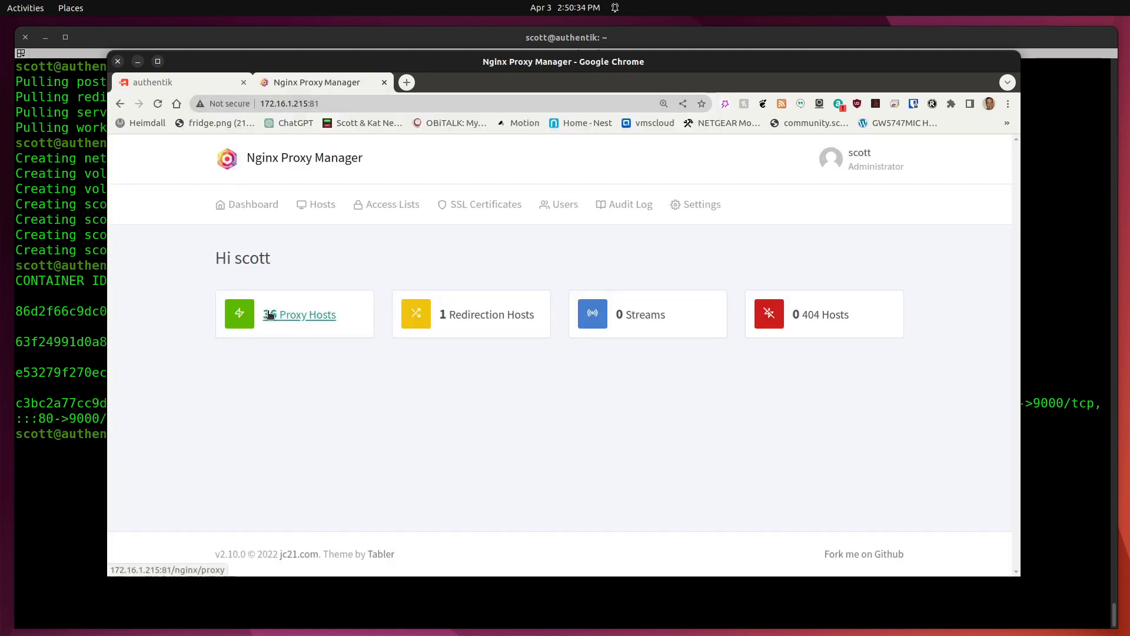
{"action": "left_click", "coordinate": [242, 325]}
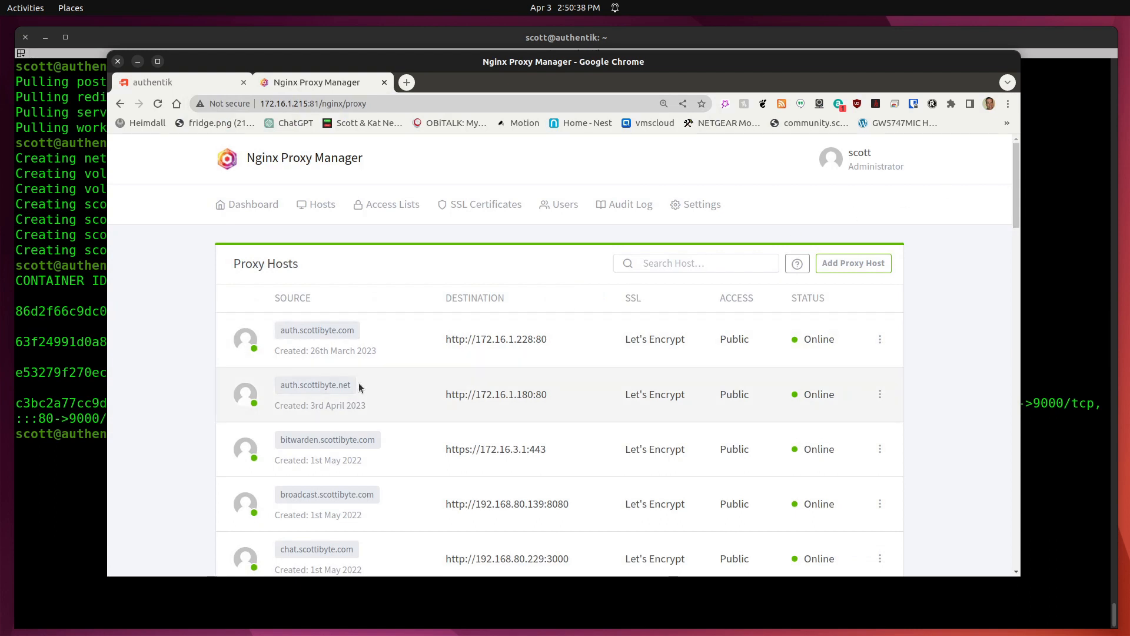
Inspect the auth.scottibyte.net host's 172.16.1.180:80 forwarding and SSL tab, then cancel without saving.
{"action": "left_click", "coordinate": [881, 393]}
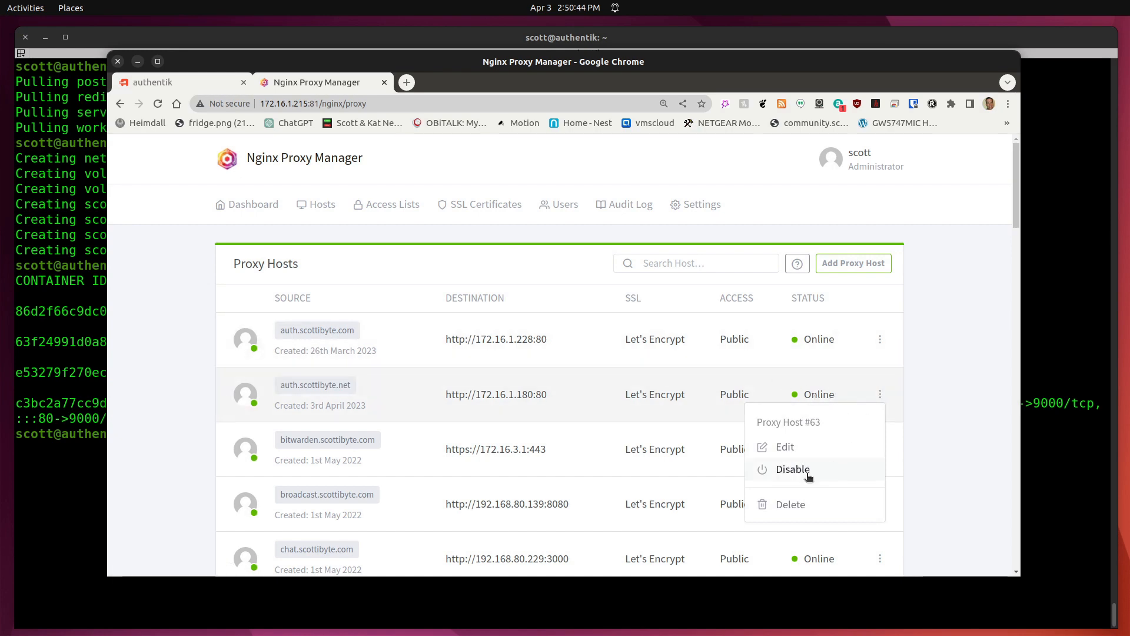
{"action": "left_click", "coordinate": [785, 446]}
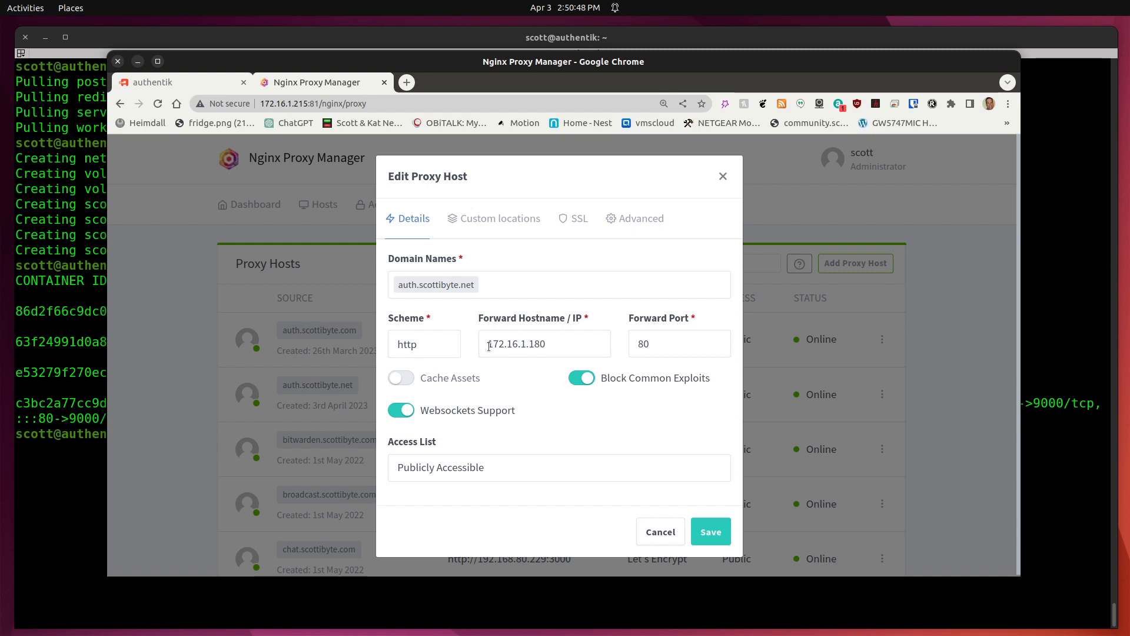
{"action": "left_click_drag", "start_coordinate": [488, 345], "coordinate": [567, 348]}
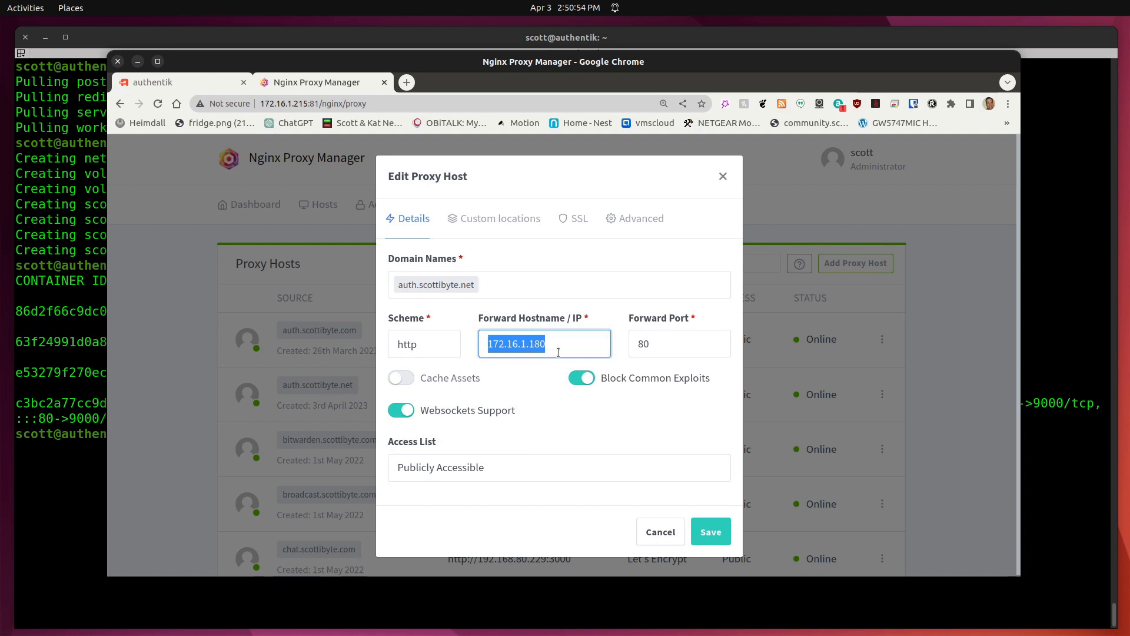
{"action": "double_click", "coordinate": [632, 342]}
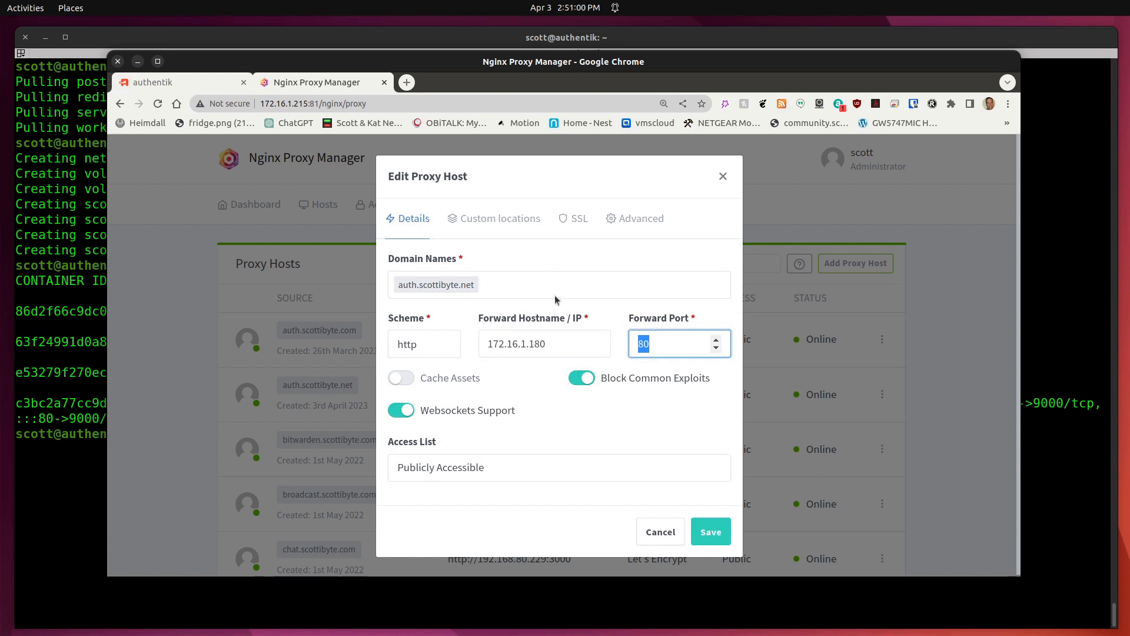
{"action": "left_click", "coordinate": [578, 219]}
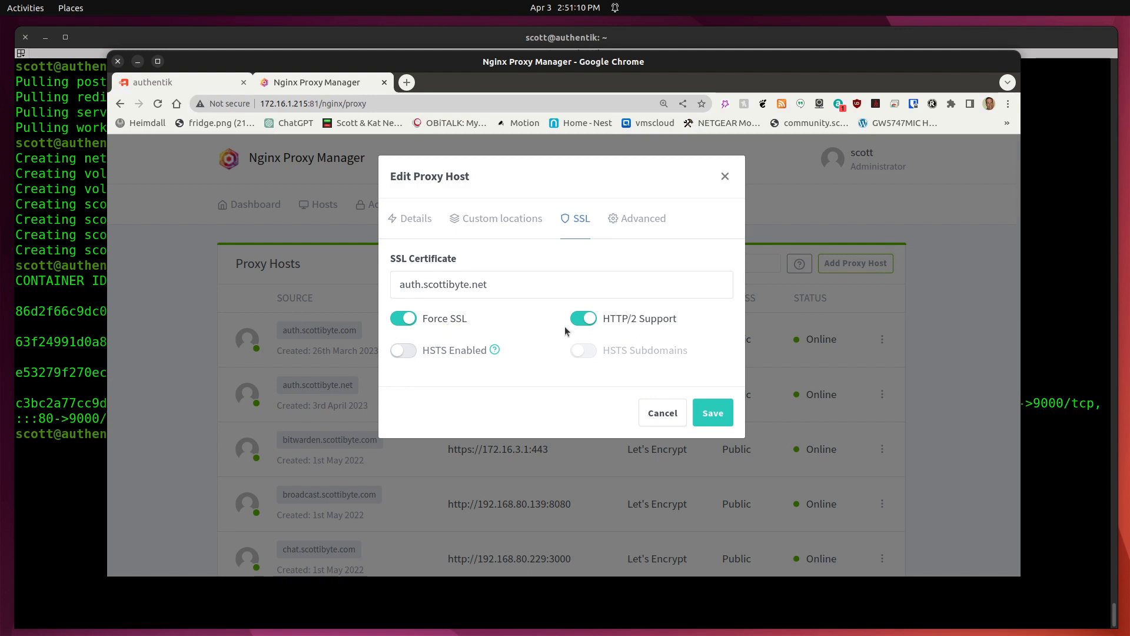
{"action": "left_click", "coordinate": [663, 411]}
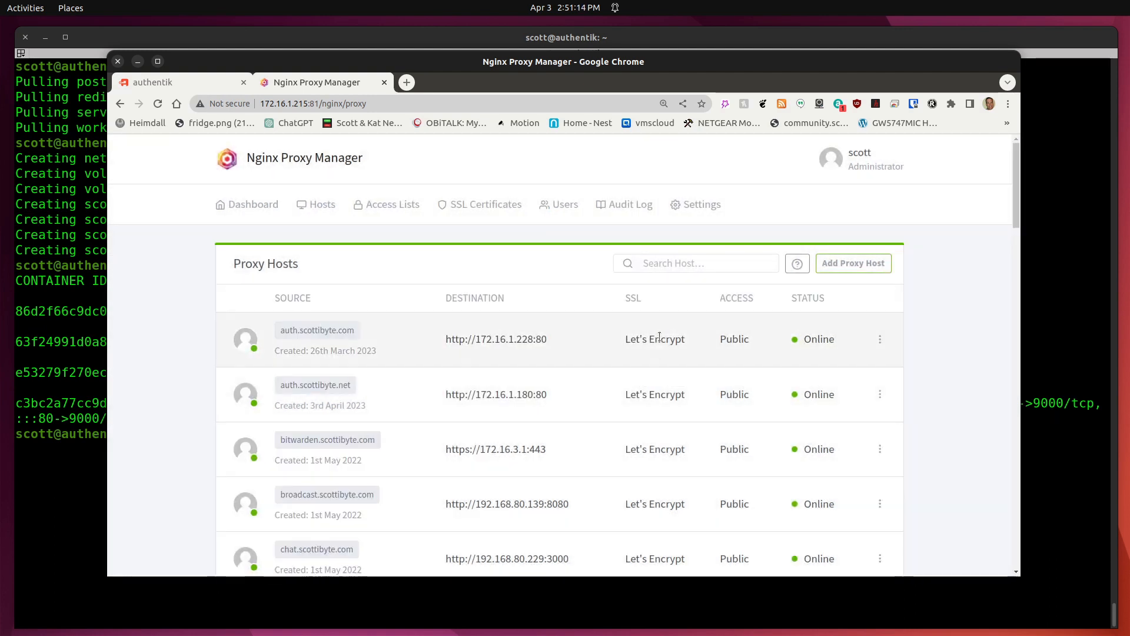
Close the proxy manager tab, sign out, and load auth.scottibyte.net in the address bar.
{"action": "left_click", "coordinate": [384, 82]}
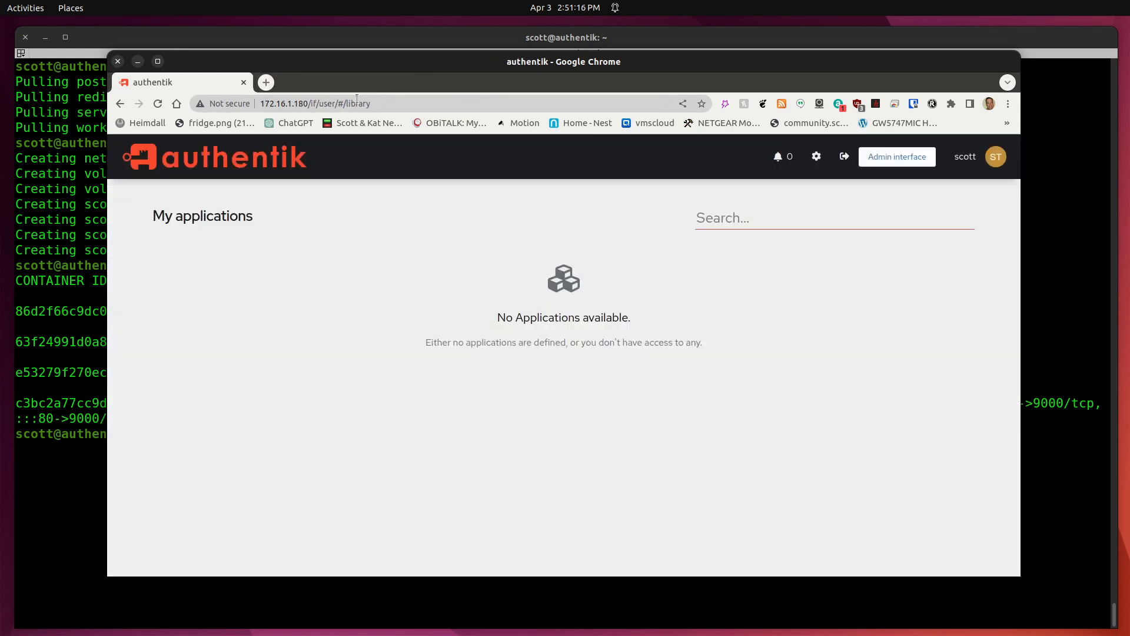
{"action": "left_click", "coordinate": [844, 158]}
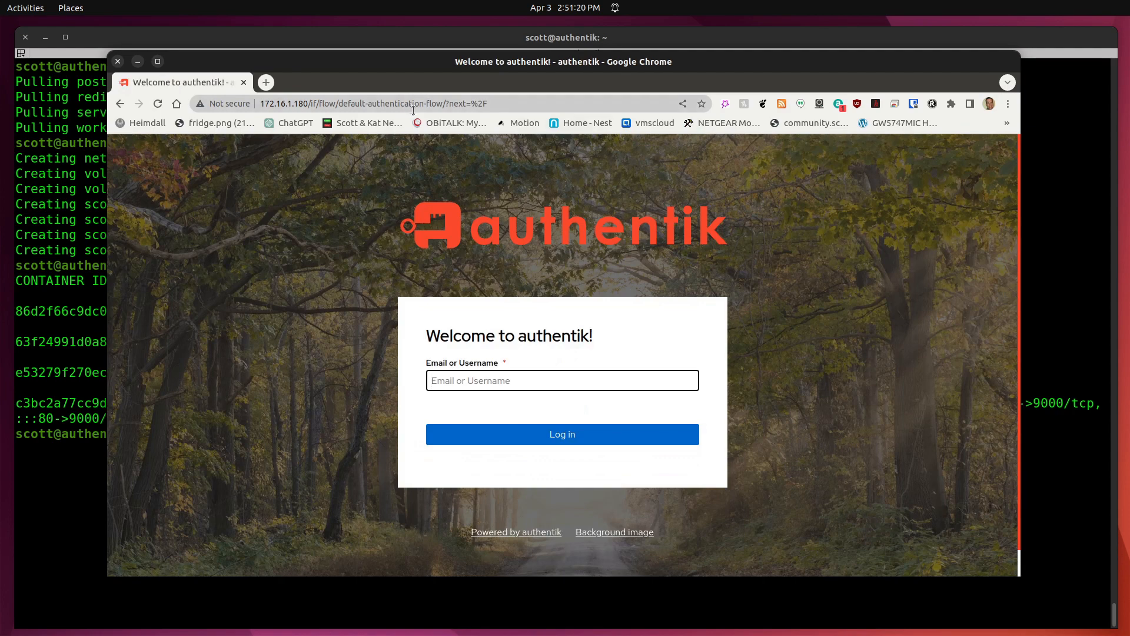
{"action": "left_click", "coordinate": [413, 110]}
{"action": "type", "text": "auth."}
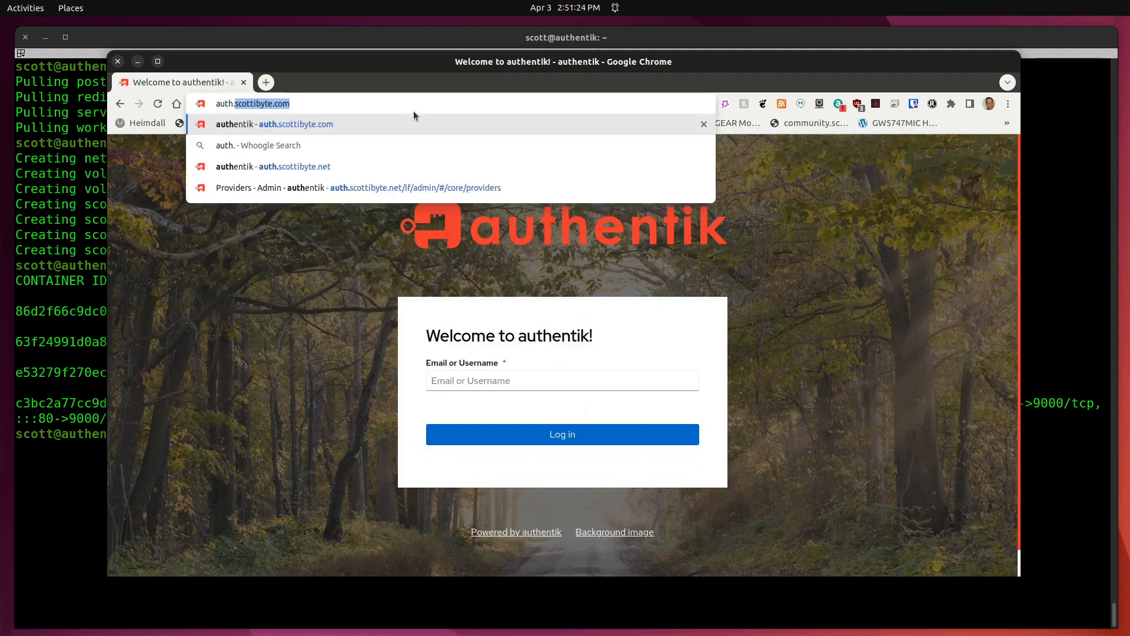
{"action": "type", "text": "scottibyte.net"}
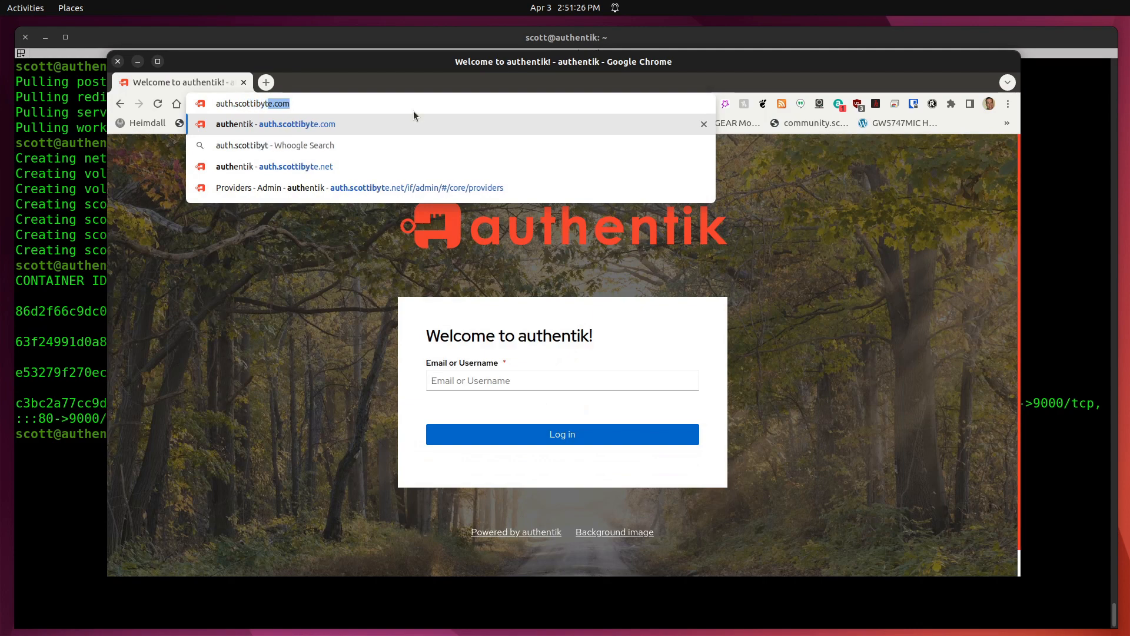
{"action": "key", "text": "Return"}
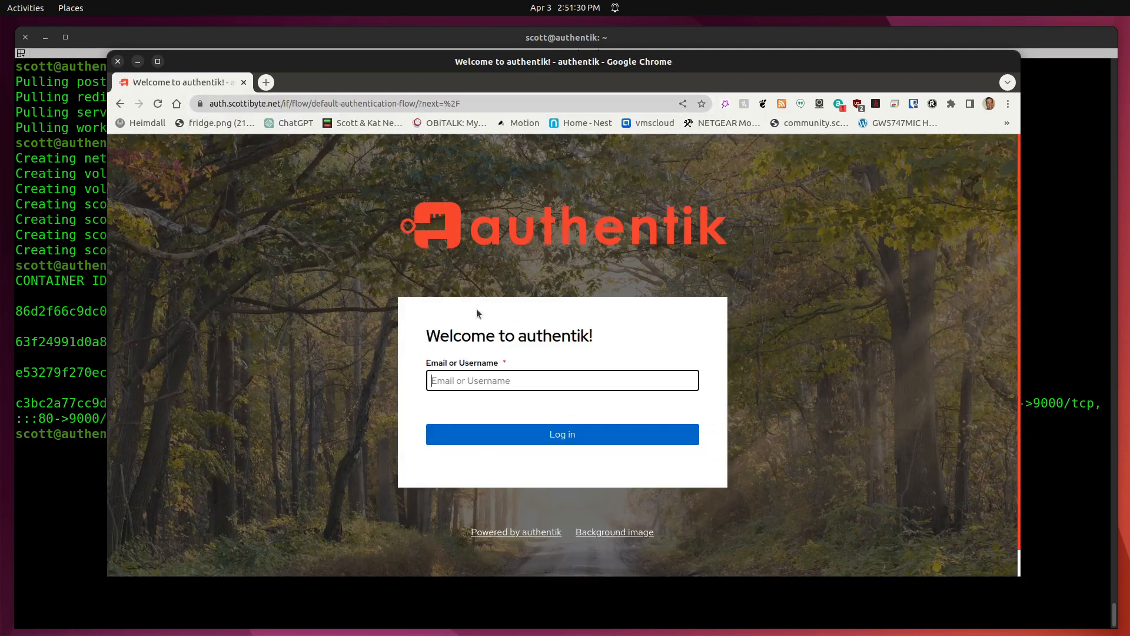
Log in with the saved e-mail and account password, then confirm the secure-connection lock details.
{"action": "type", "text": "vmsman"}
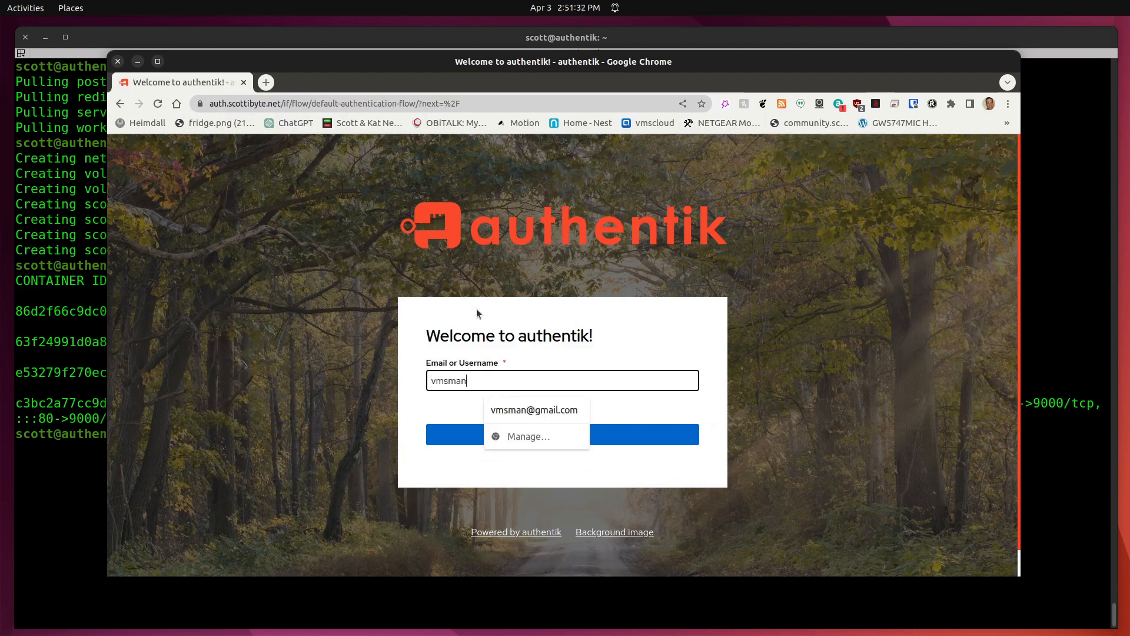
{"action": "left_click", "coordinate": [534, 410]}
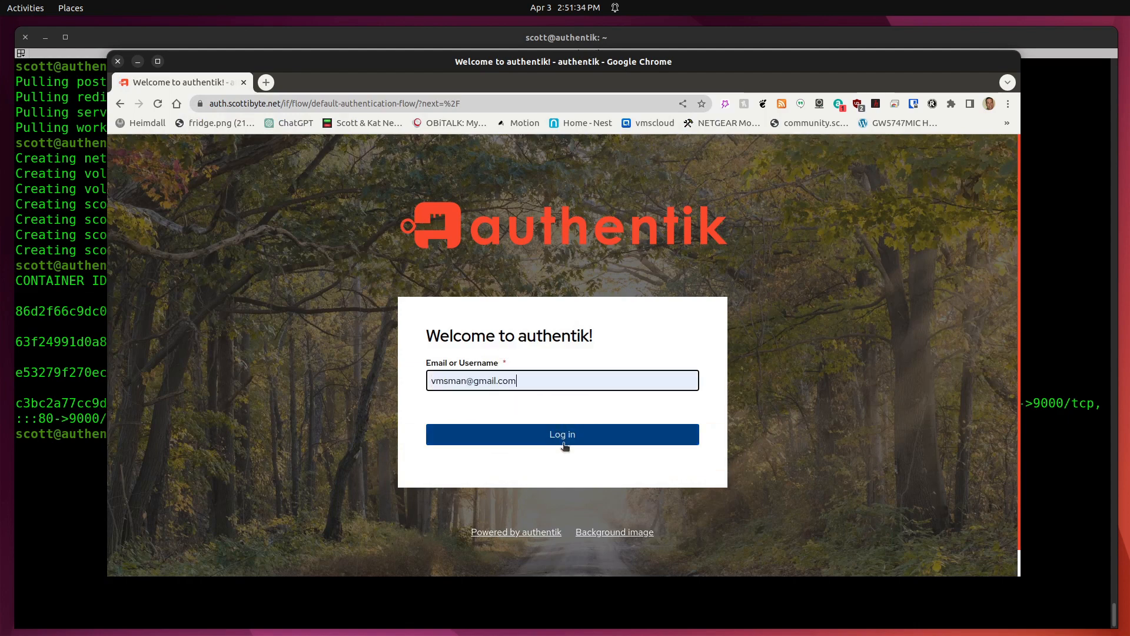
{"action": "left_click", "coordinate": [564, 439]}
{"action": "type", "text": "*"}
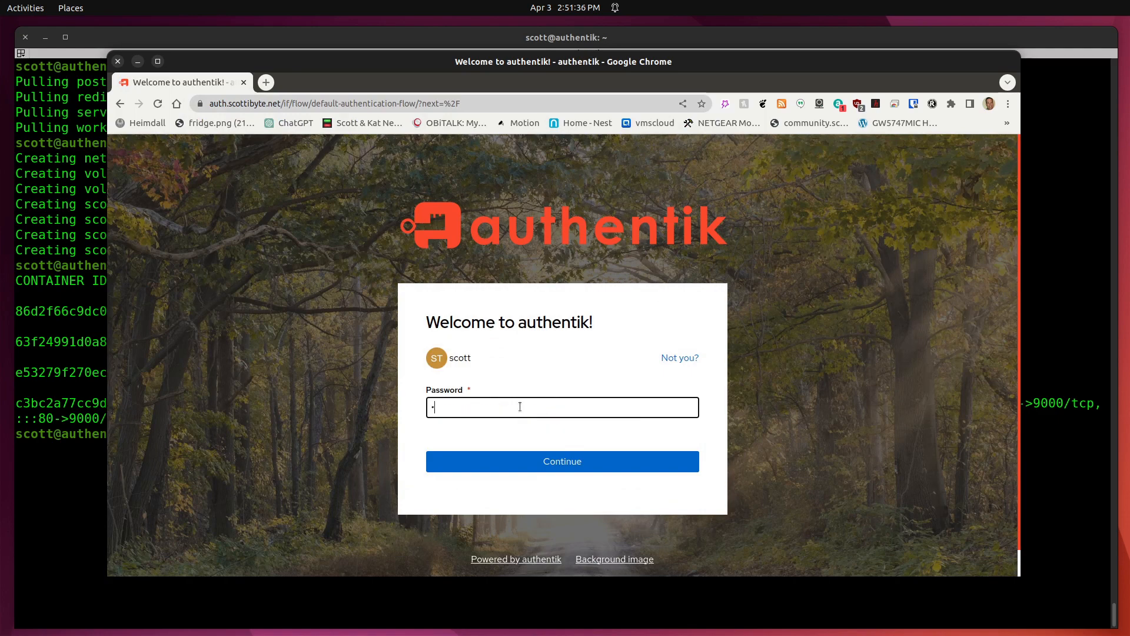
{"action": "type", "text": "*******"}
{"action": "key", "text": "Return"}
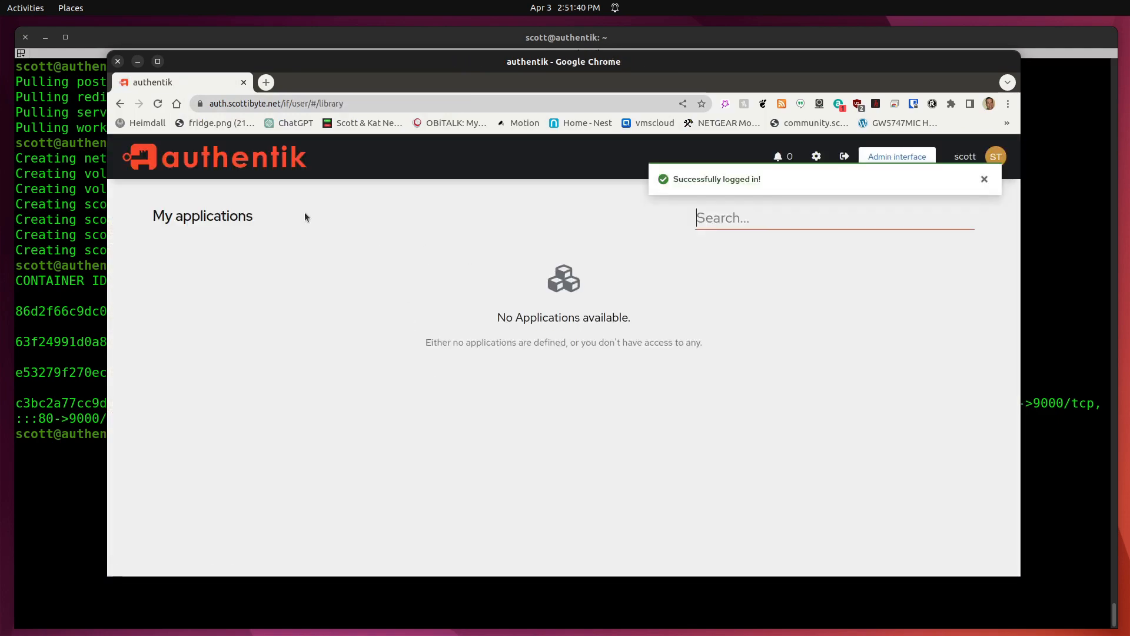
{"action": "left_click", "coordinate": [199, 105]}
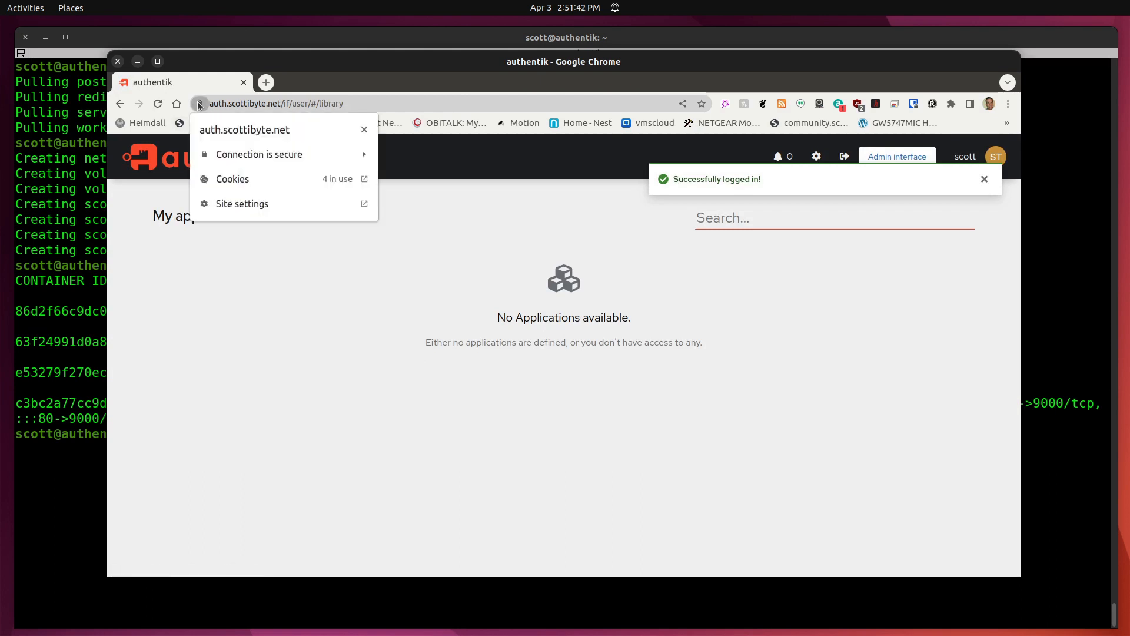
{"action": "left_click", "coordinate": [235, 263]}
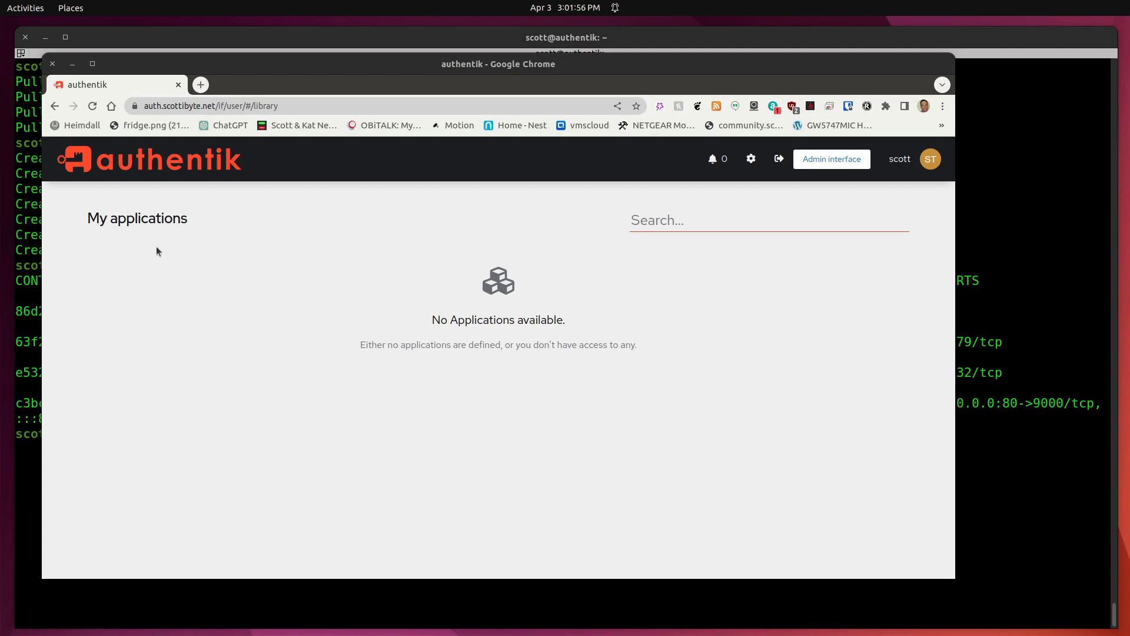
Switch to the admin interface and open Applications > Applications from the sidebar.
{"action": "left_click", "coordinate": [829, 159]}
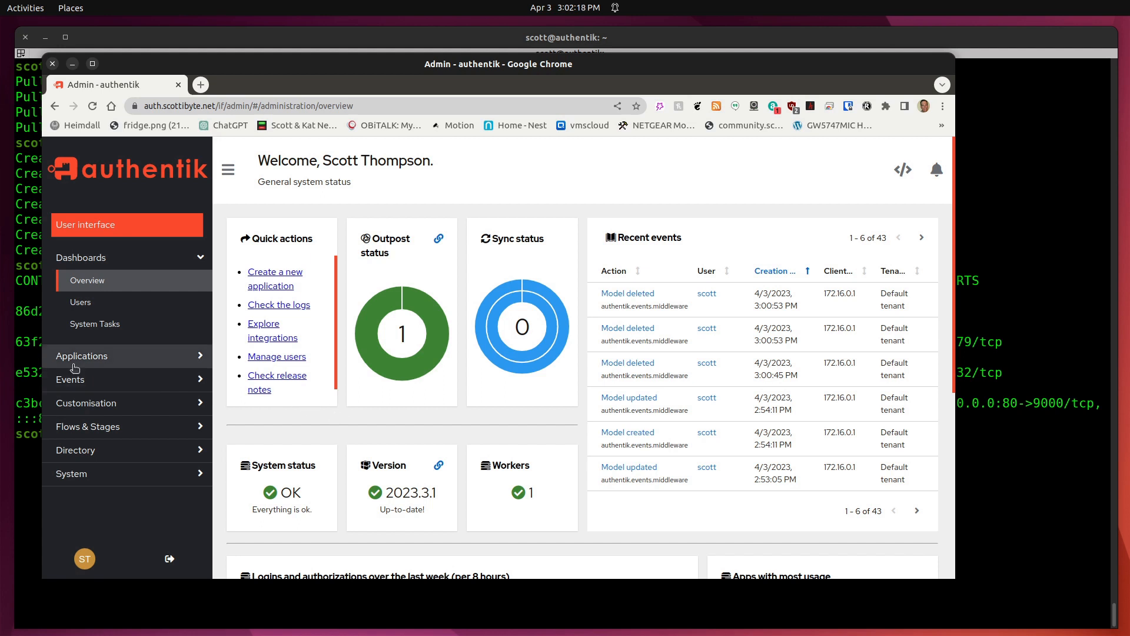
{"action": "left_click", "coordinate": [188, 361]}
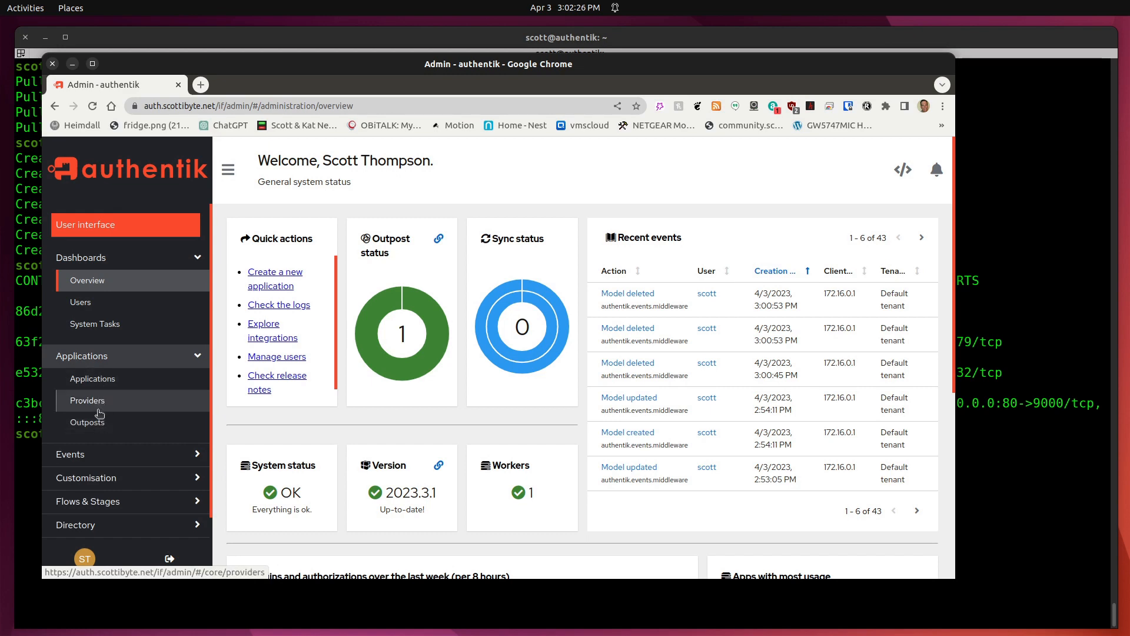
{"action": "left_click", "coordinate": [107, 378]}
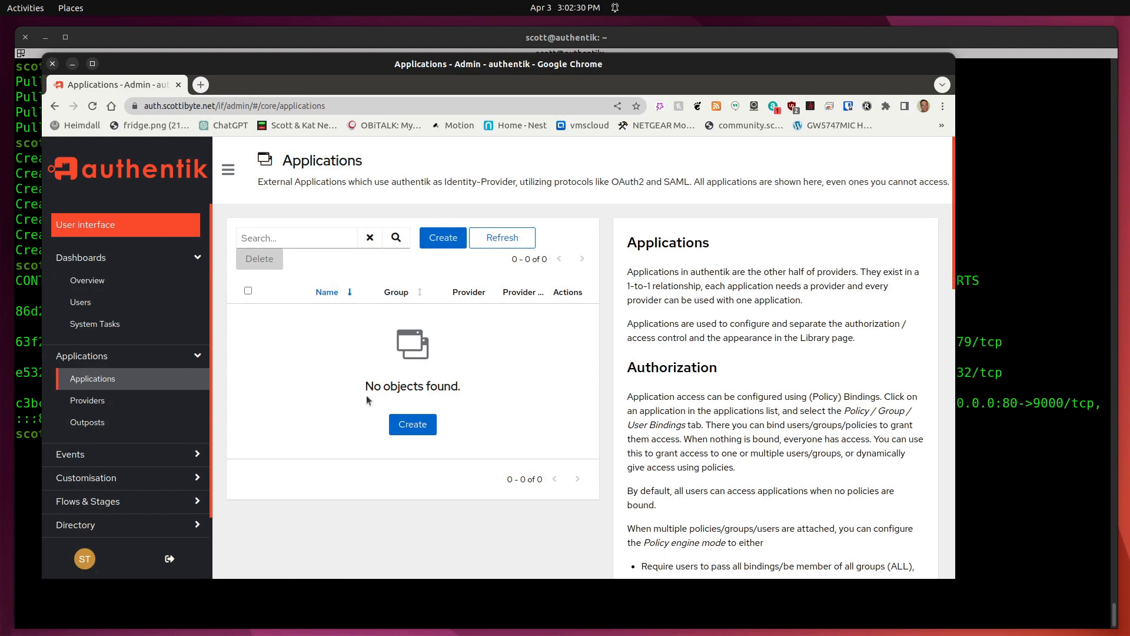
Create an application named Whiteboard, keeping the auto-filled slug whiteboard and no provider.
{"action": "left_click", "coordinate": [413, 424]}
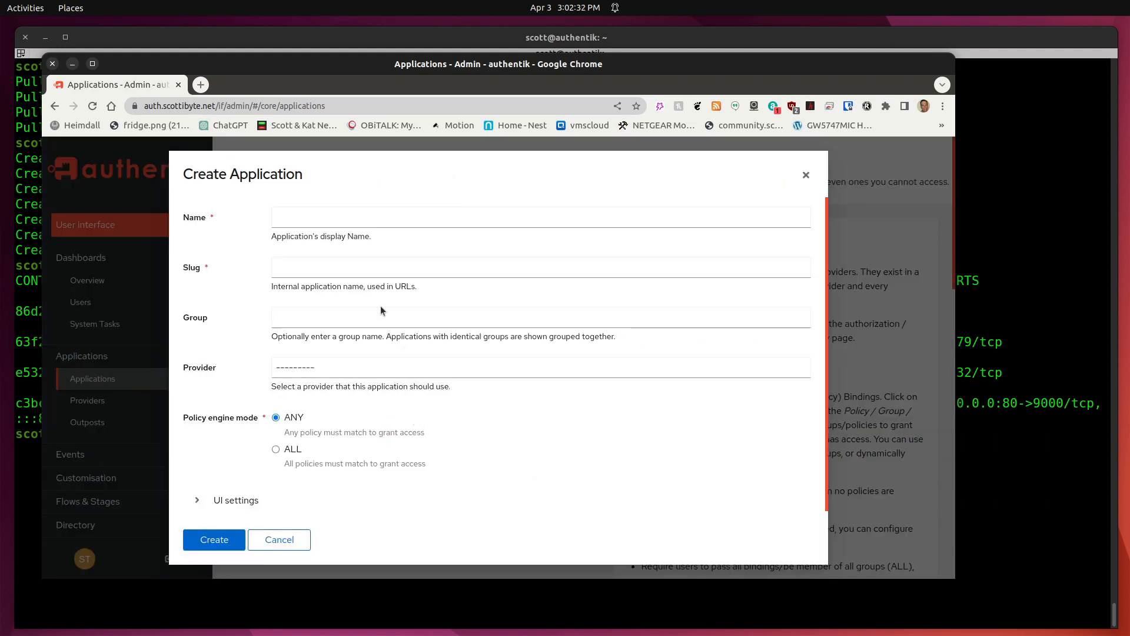
{"action": "left_click", "coordinate": [348, 215]}
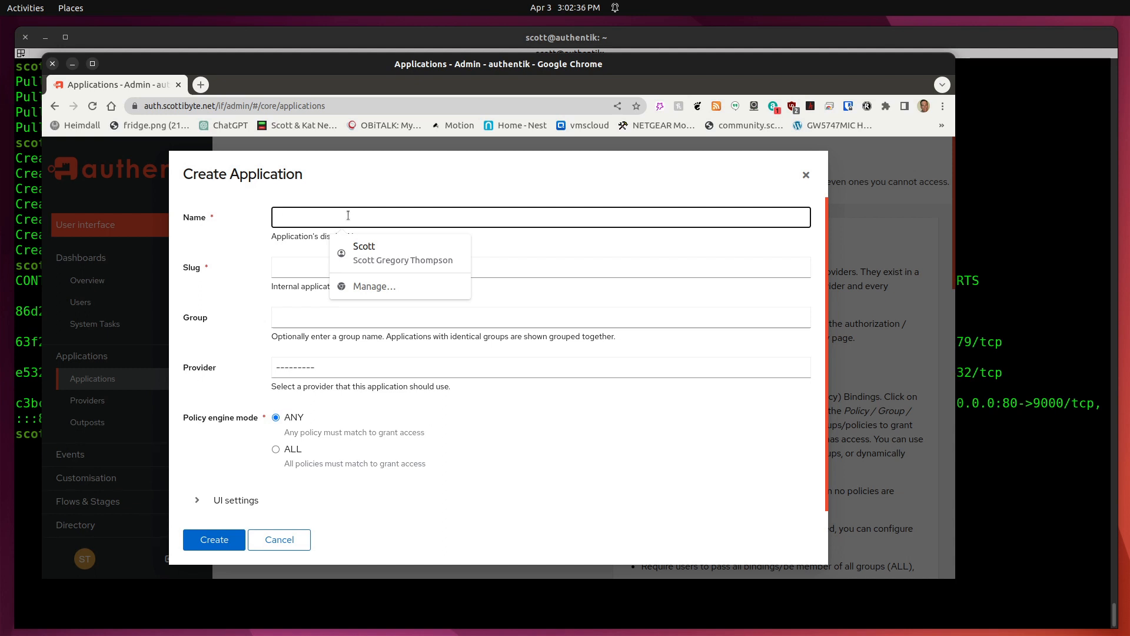
{"action": "type", "text": "W"}
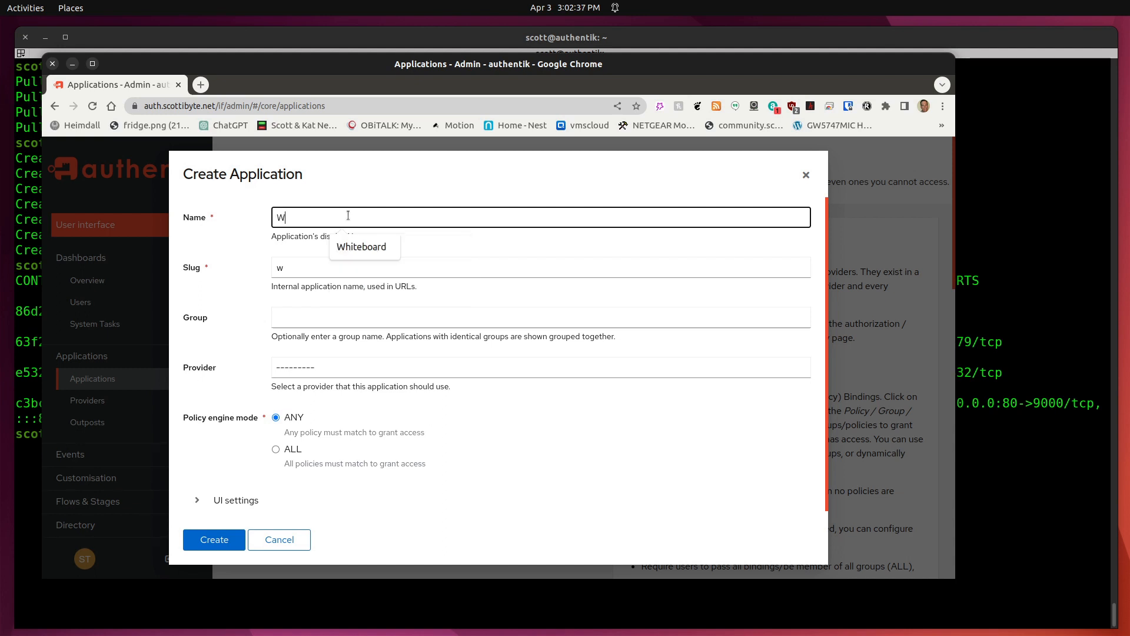
{"action": "left_click", "coordinate": [366, 249]}
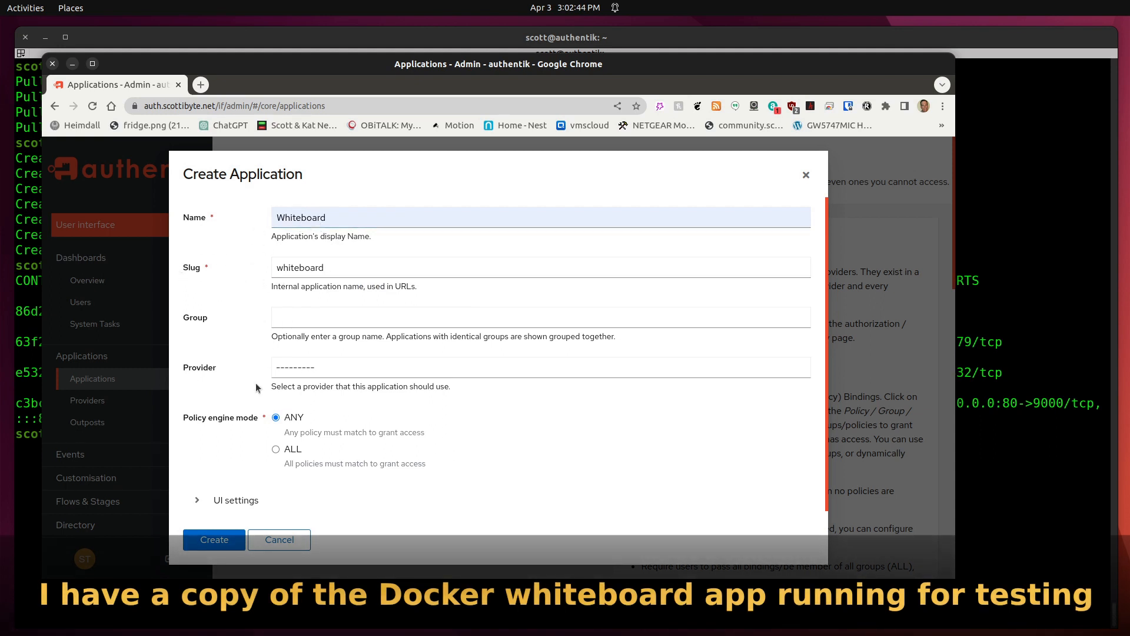
{"action": "left_click", "coordinate": [213, 539]}
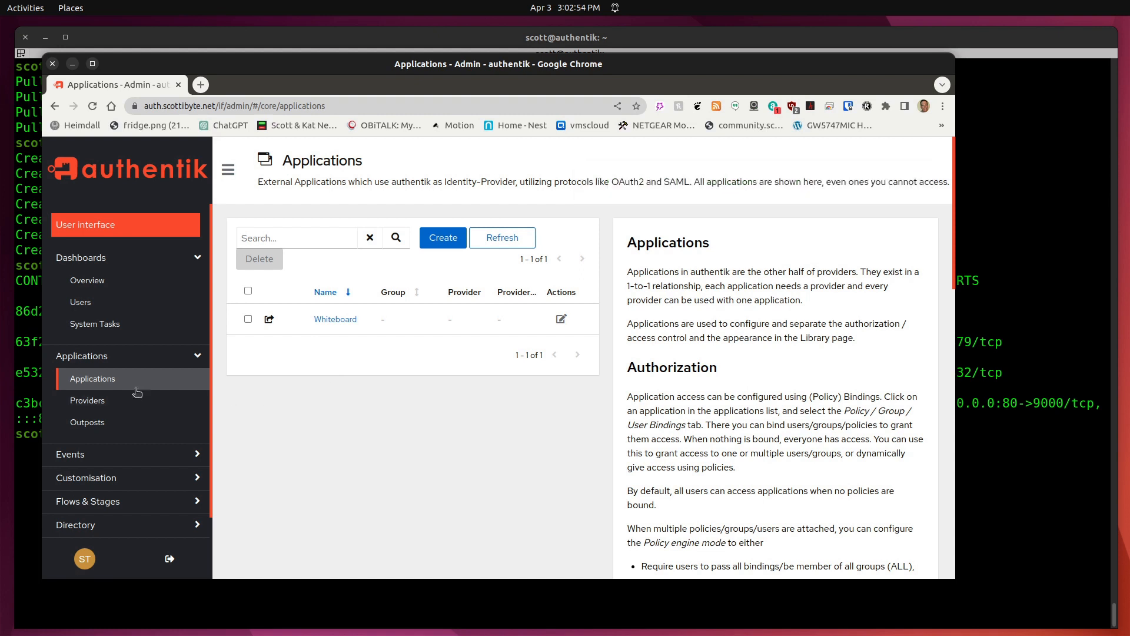
Start a new Proxy Provider from the Providers list.
{"action": "left_click", "coordinate": [87, 401]}
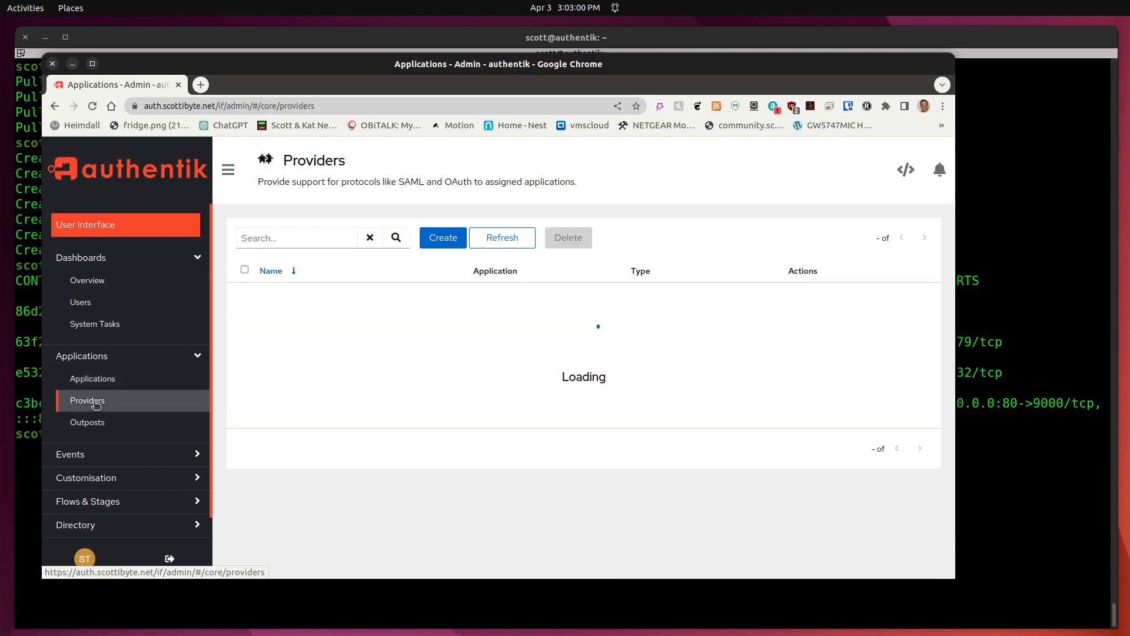
{"action": "left_click", "coordinate": [584, 403]}
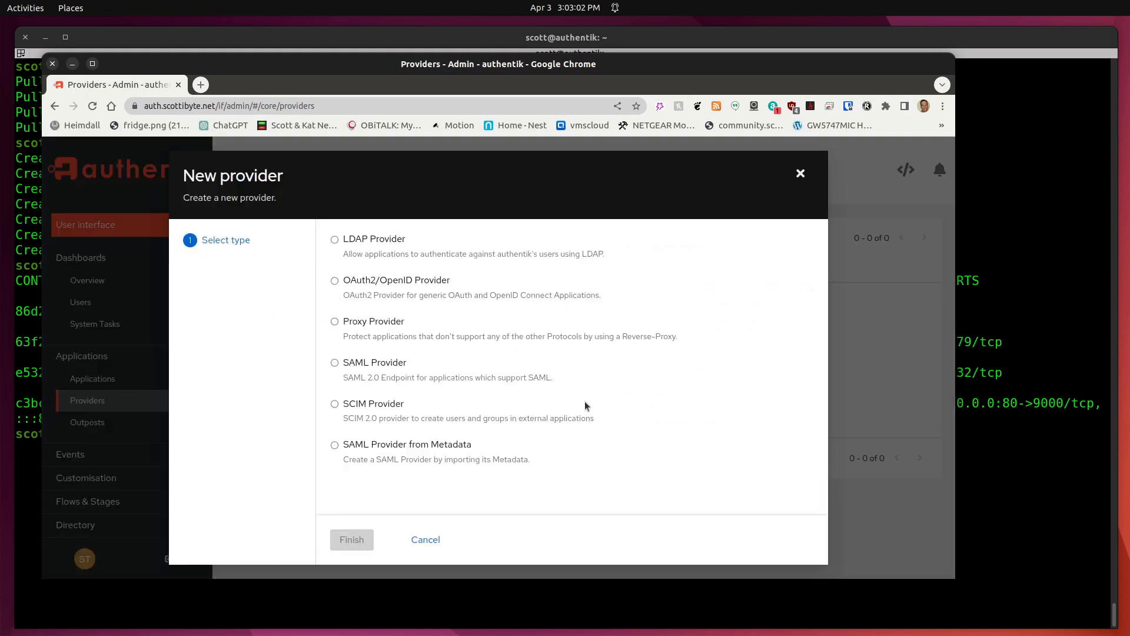
{"action": "left_click", "coordinate": [334, 322]}
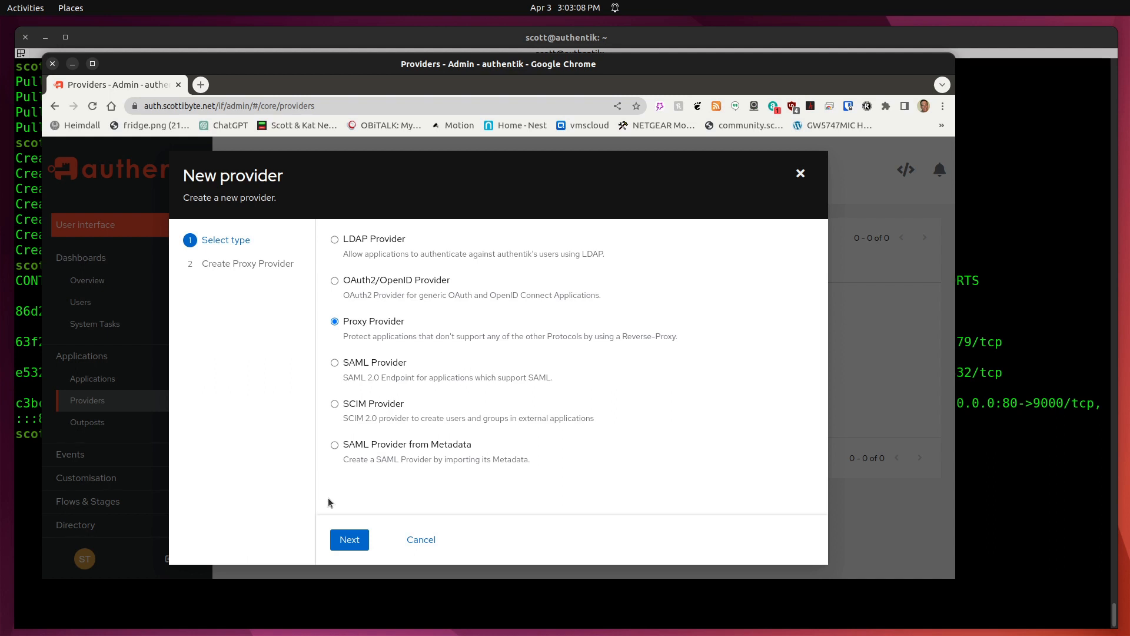
{"action": "left_click", "coordinate": [351, 540]}
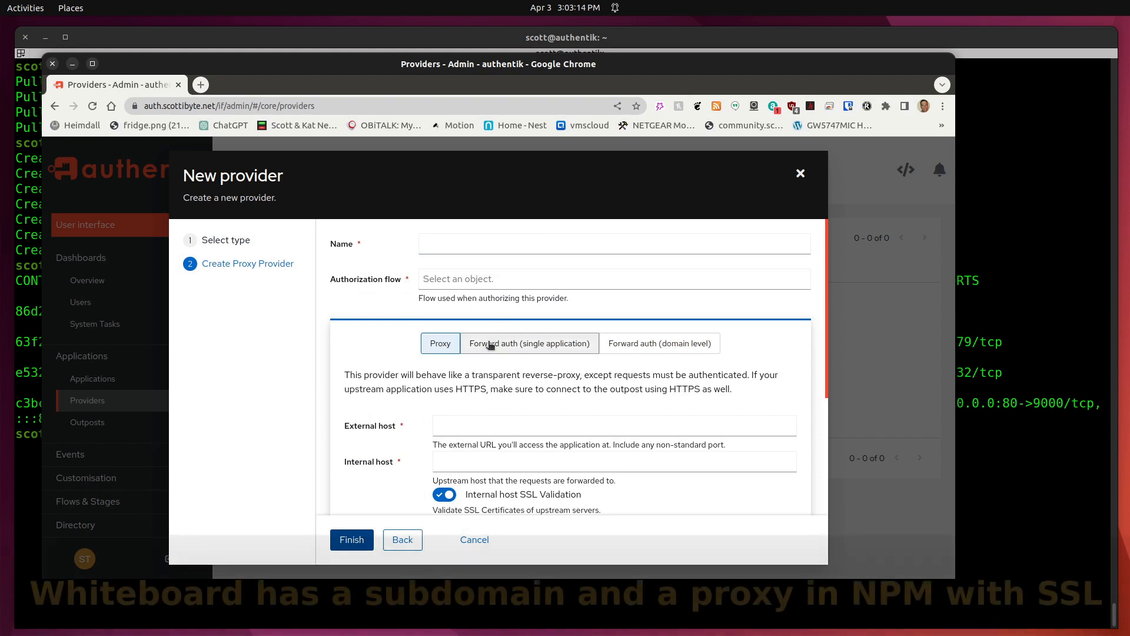
{"action": "left_click", "coordinate": [456, 243]}
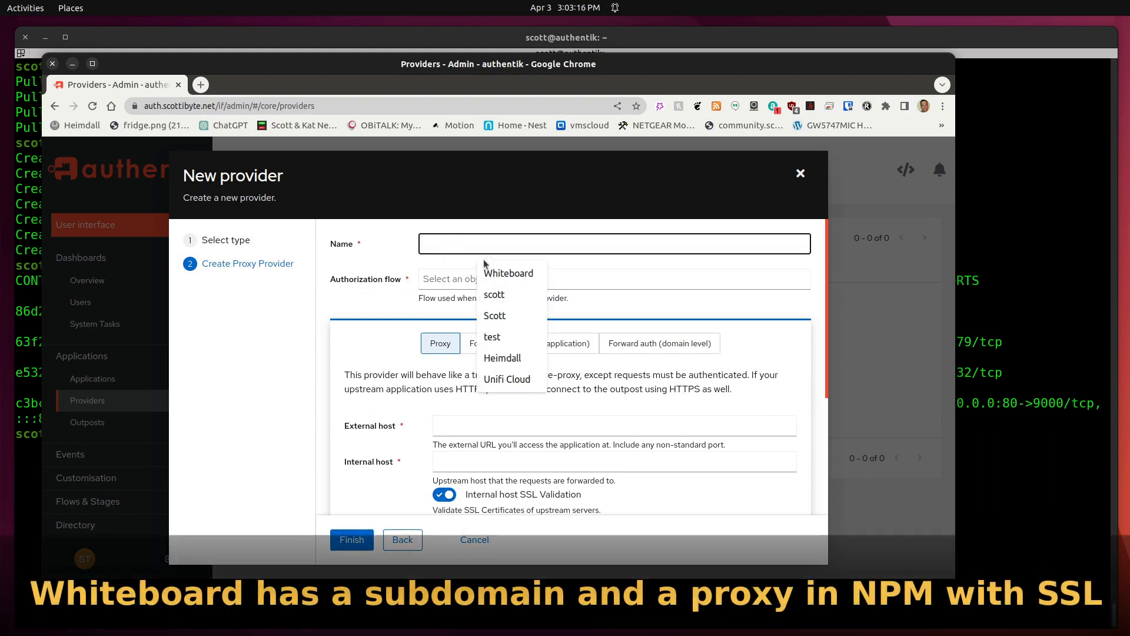
{"action": "left_click", "coordinate": [494, 273]}
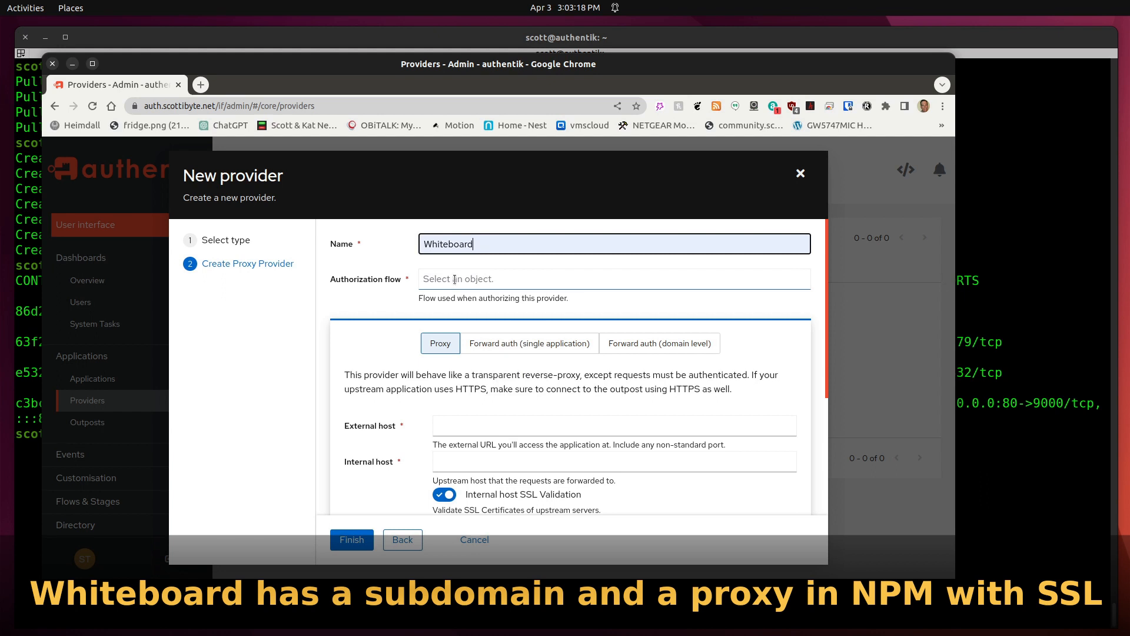
{"action": "left_click", "coordinate": [455, 278]}
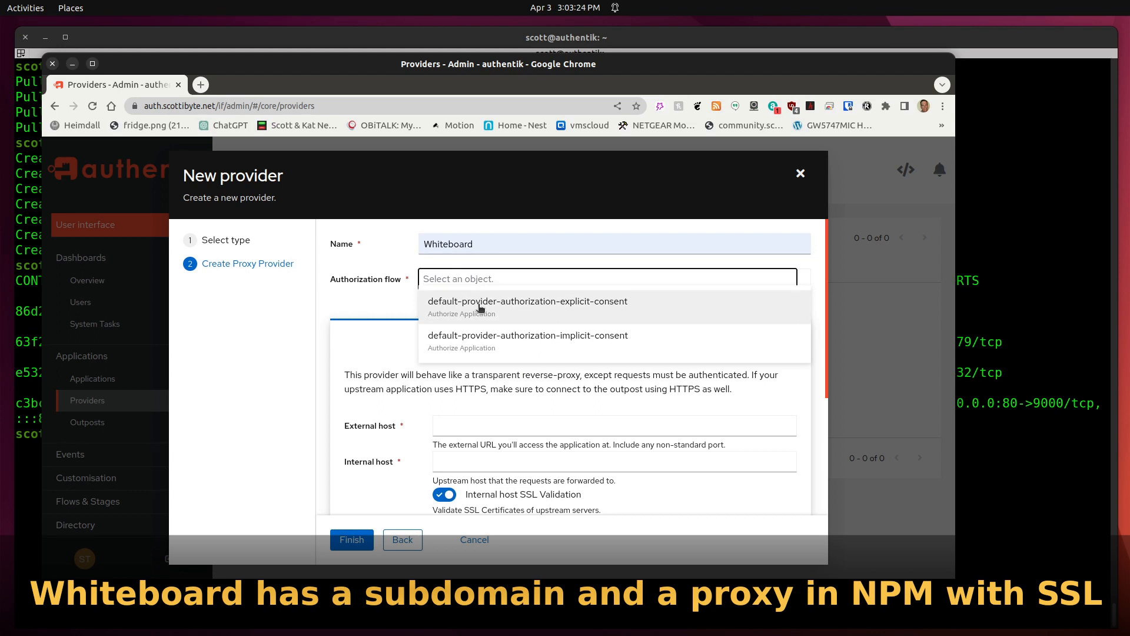
{"action": "left_click", "coordinate": [480, 309]}
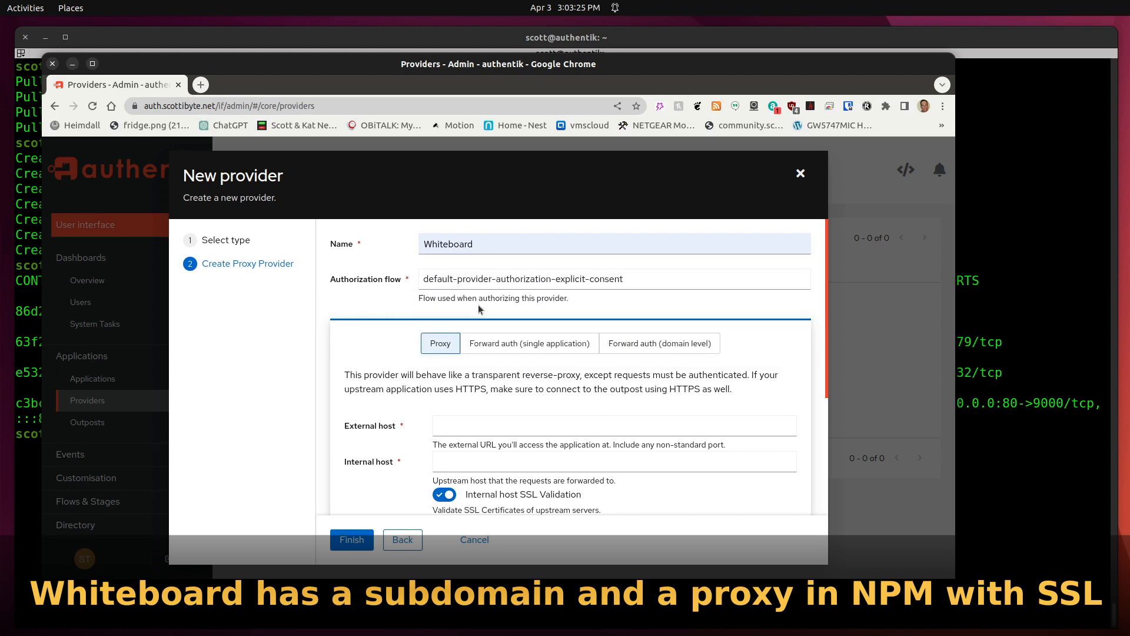
{"action": "left_click", "coordinate": [515, 344]}
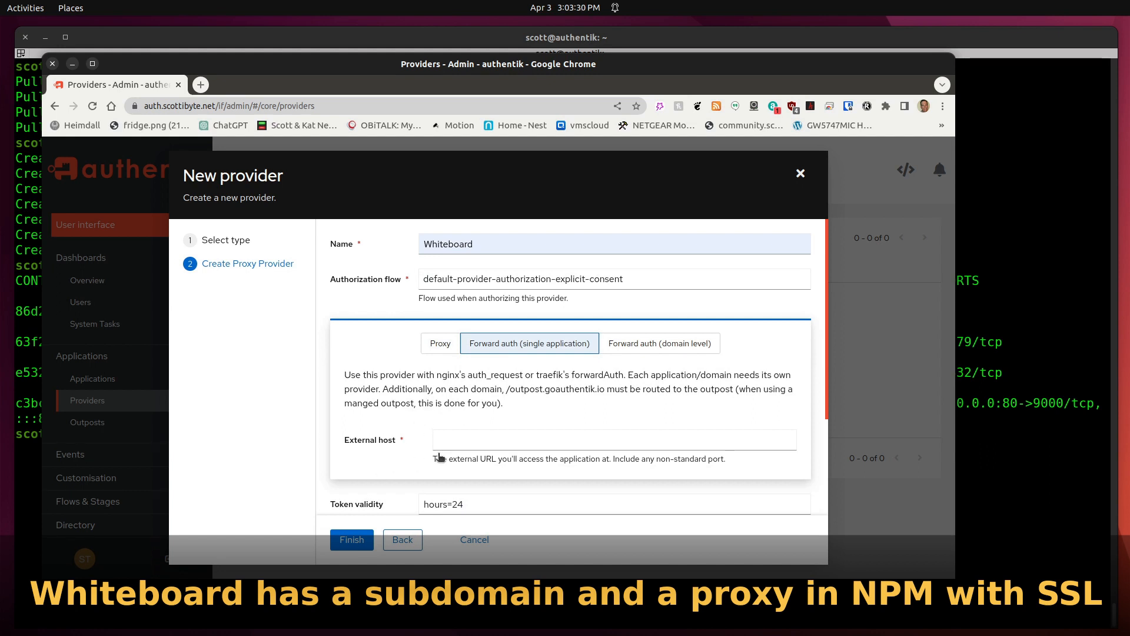
{"action": "left_click", "coordinate": [456, 441]}
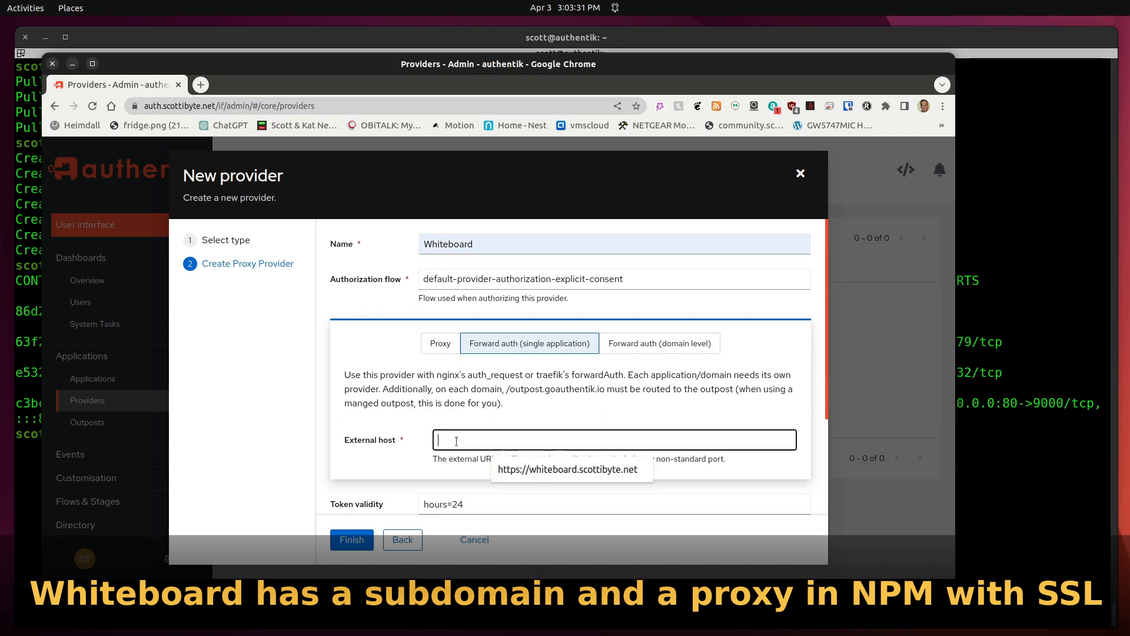
{"action": "left_click", "coordinate": [530, 473]}
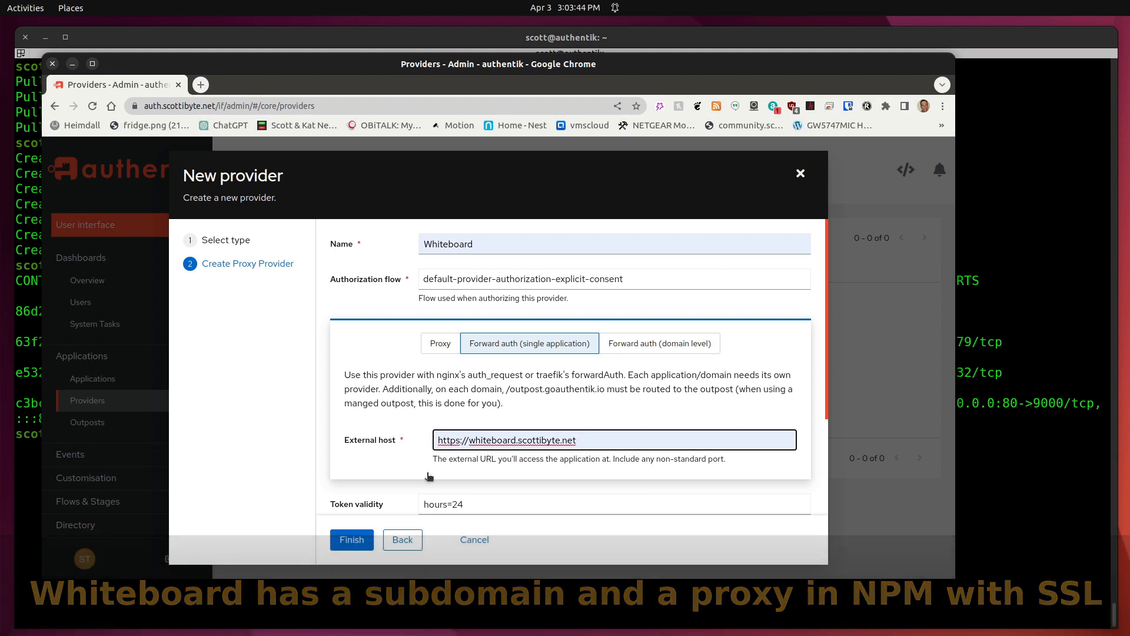
{"action": "left_click", "coordinate": [352, 540]}
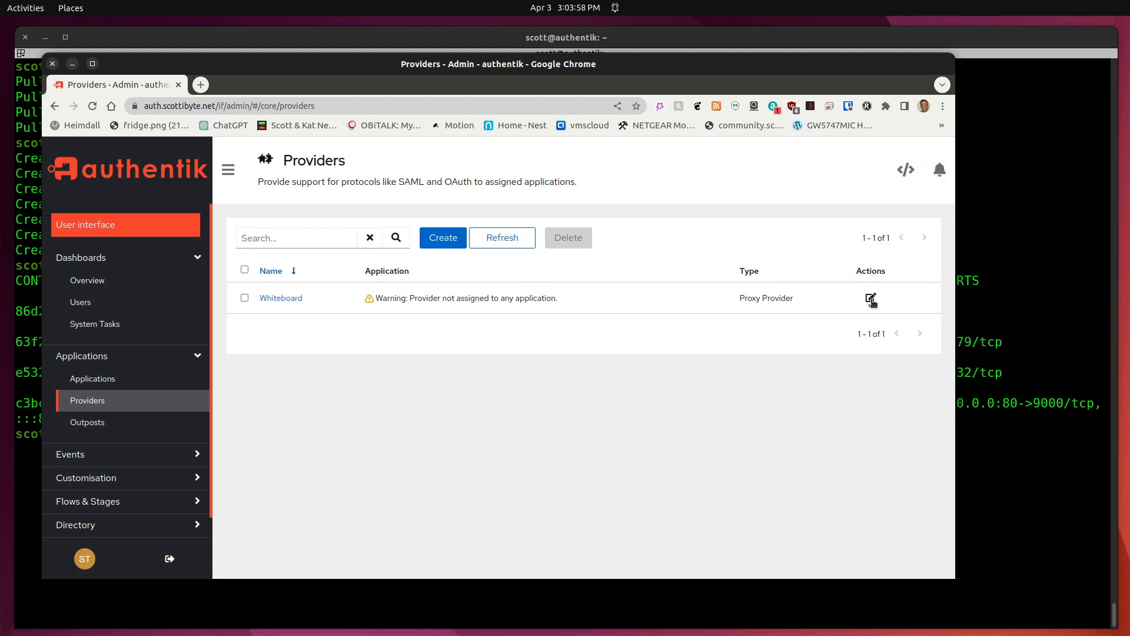
Review the saved Whiteboard provider's settings and close them without changes.
{"action": "left_click", "coordinate": [871, 299]}
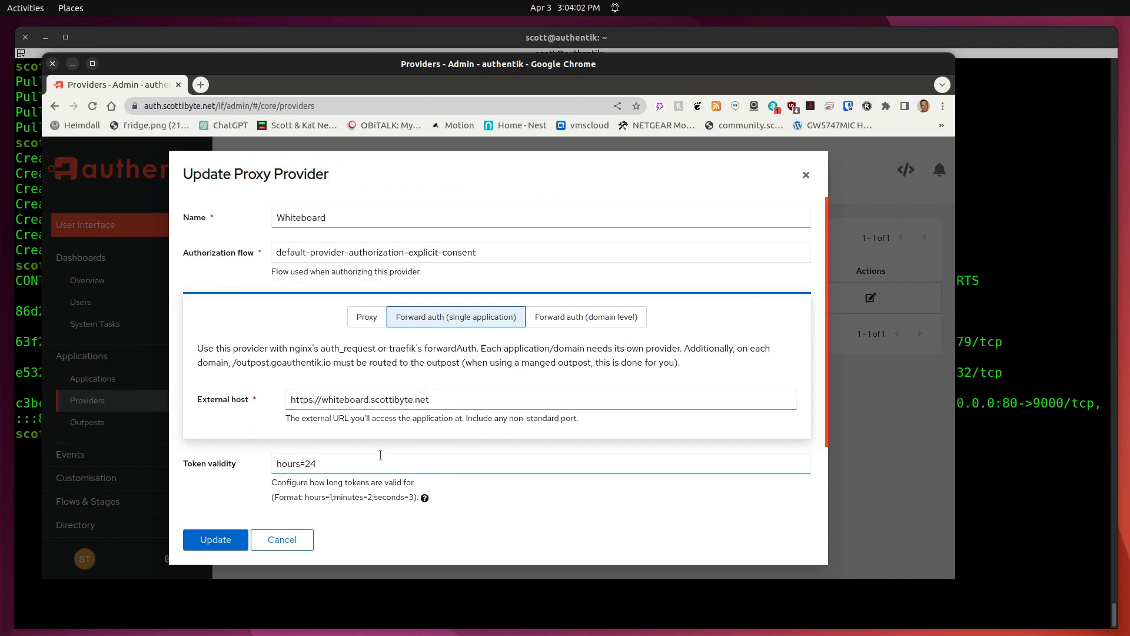
{"action": "scroll", "coordinate": [385, 454], "scroll_direction": "down", "scroll_amount": 3}
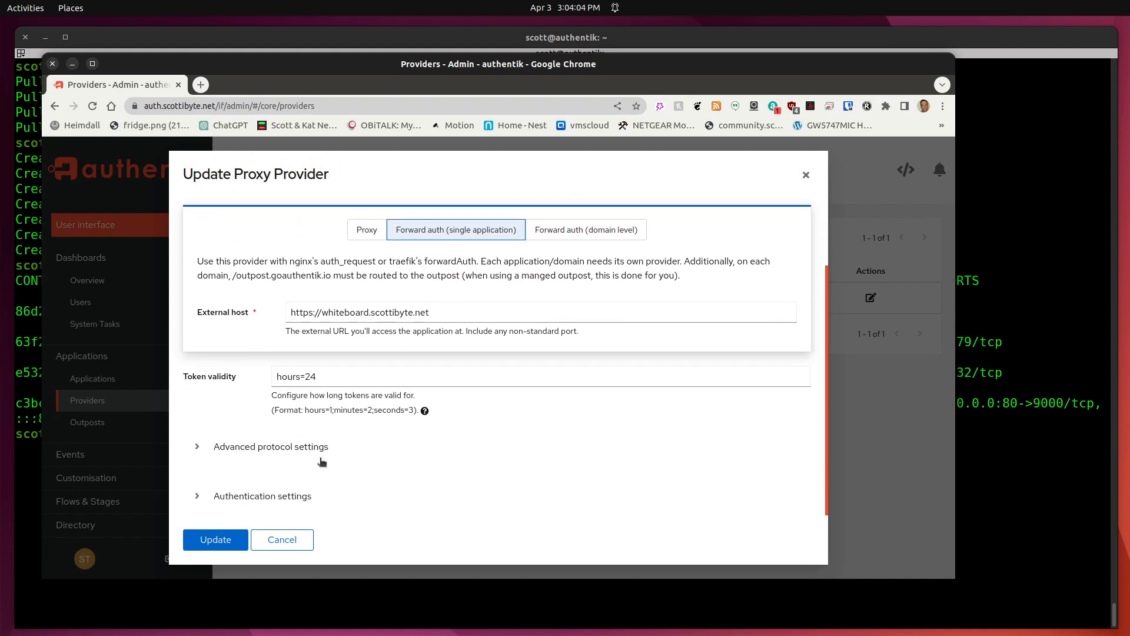
{"action": "left_click", "coordinate": [291, 538]}
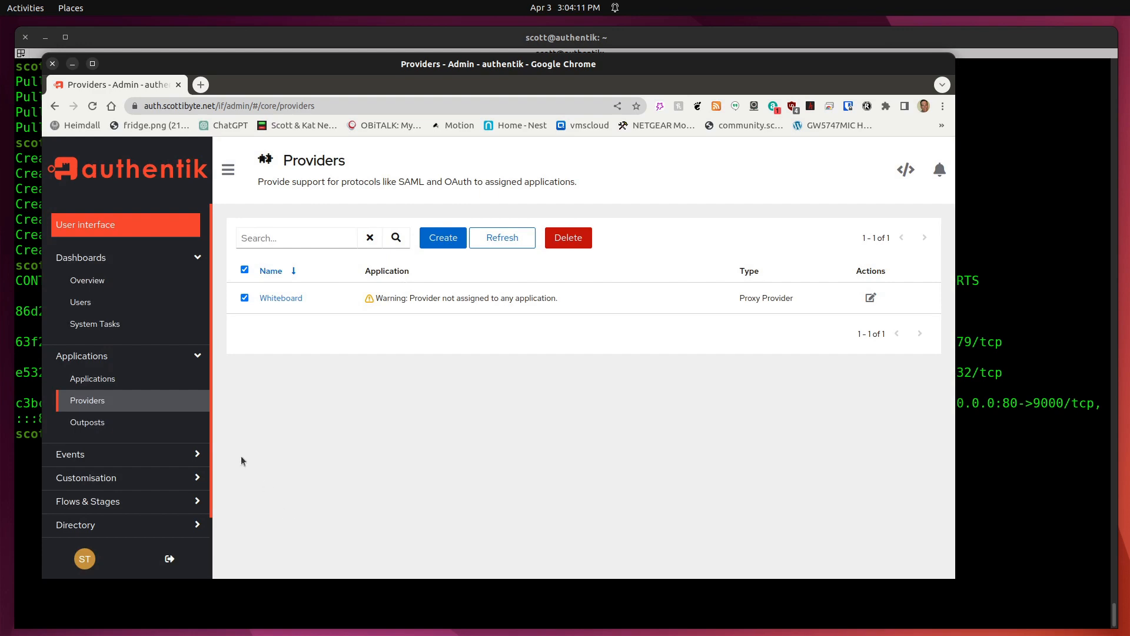
Edit the Whiteboard application, choose Whiteboard as its provider, and update it.
{"action": "left_click", "coordinate": [102, 381]}
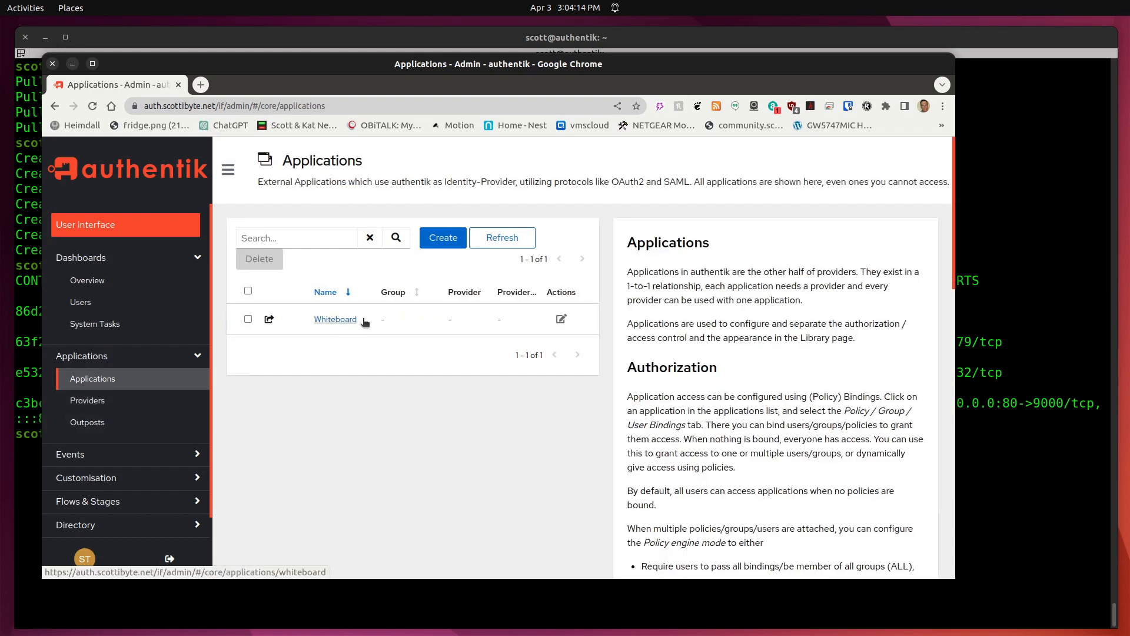
{"action": "left_click", "coordinate": [561, 318]}
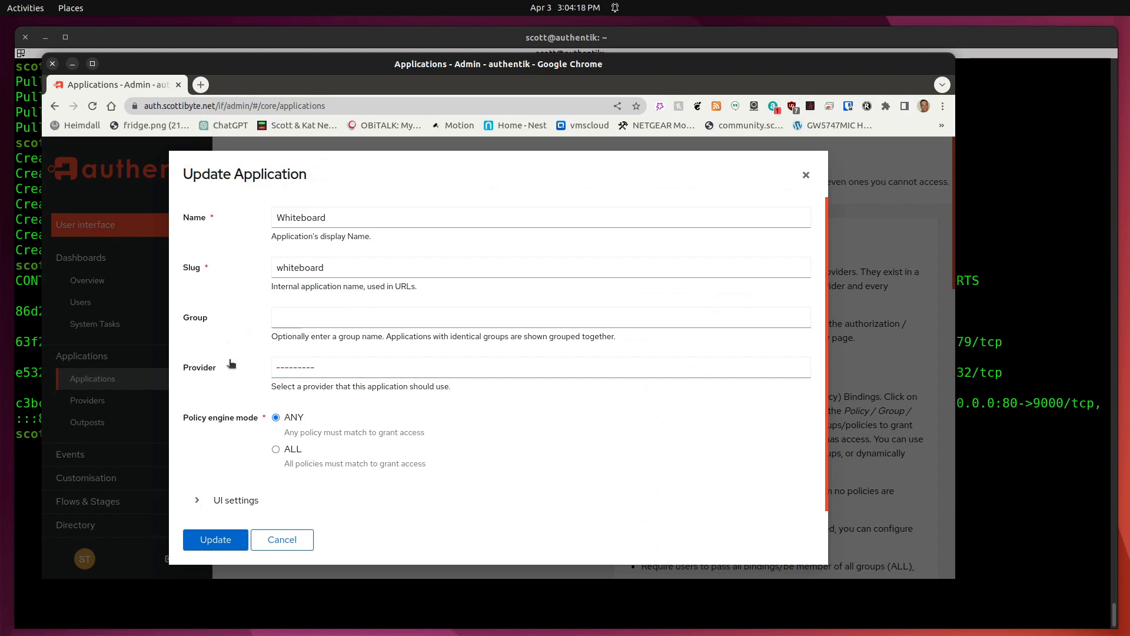
{"action": "left_click", "coordinate": [295, 369]}
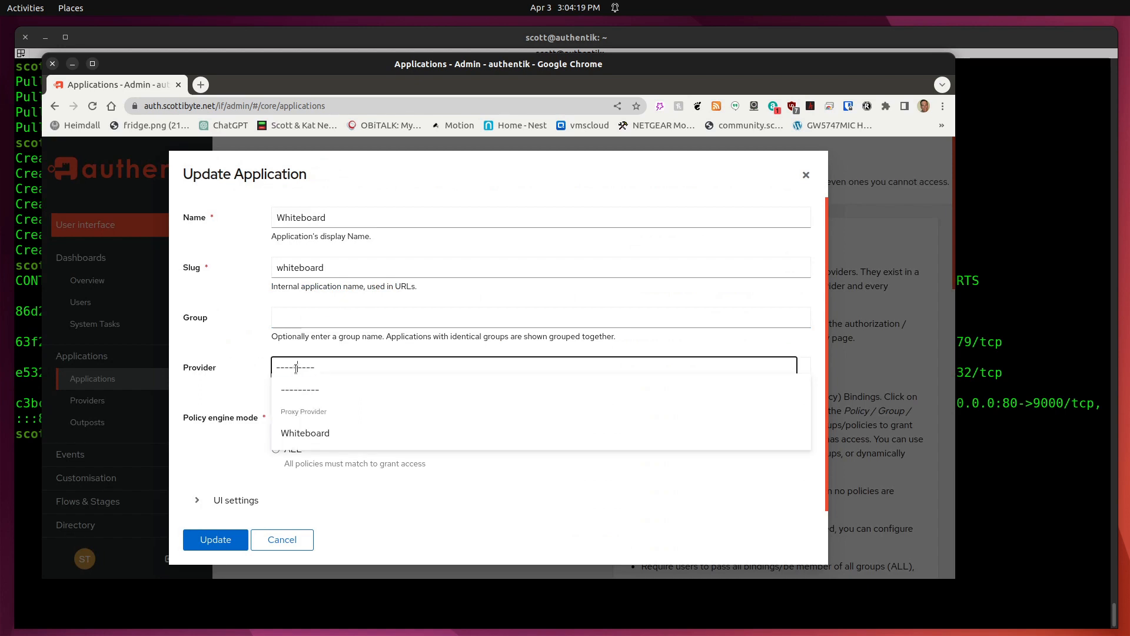
{"action": "left_click", "coordinate": [297, 433]}
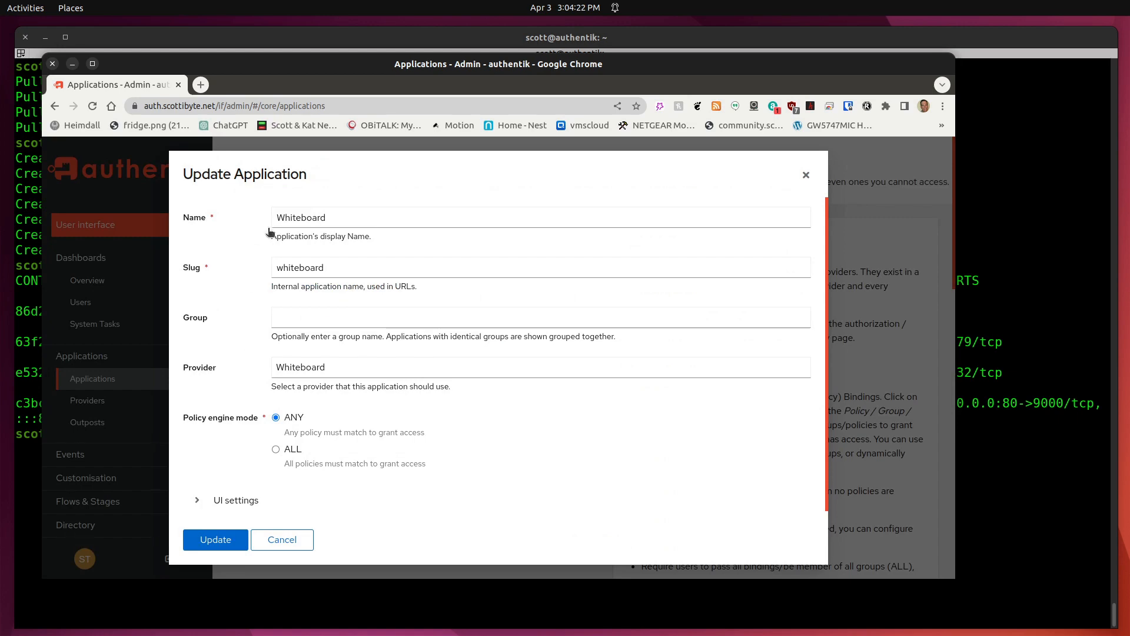
{"action": "left_click", "coordinate": [216, 545]}
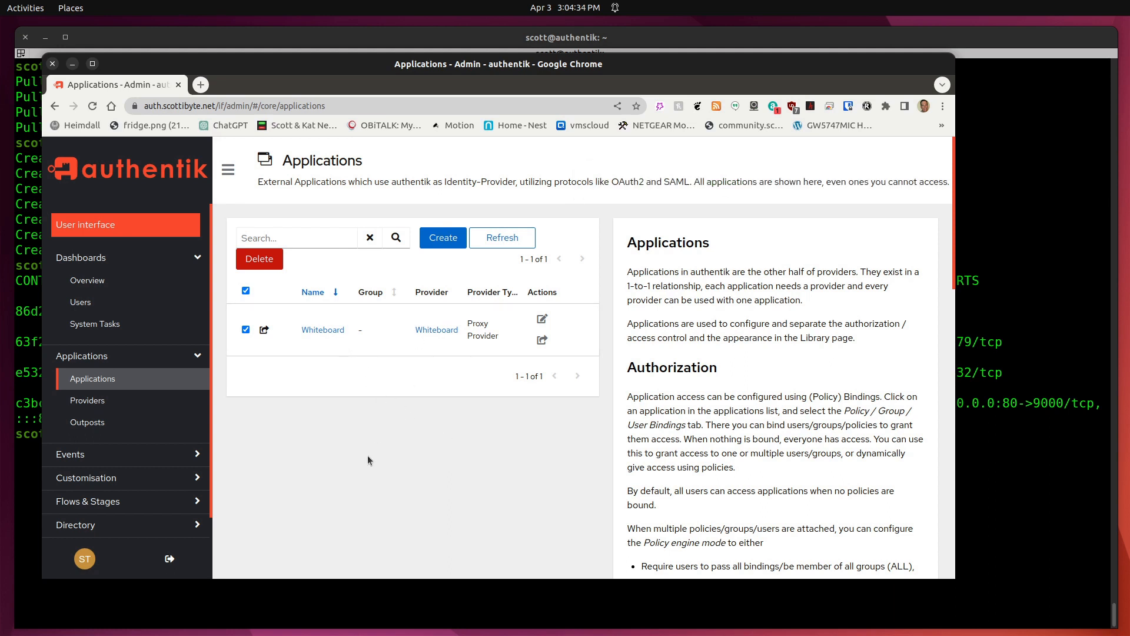
Edit the authentik Embedded Outpost to include the Whiteboard application and update it.
{"action": "left_click", "coordinate": [85, 423]}
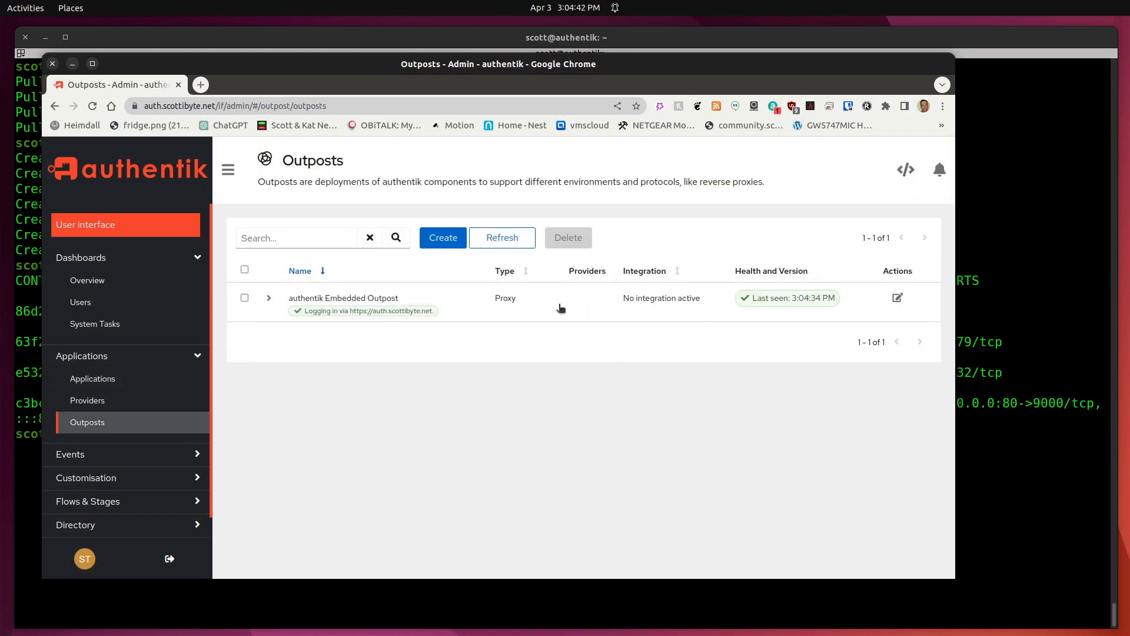
{"action": "left_click", "coordinate": [899, 299]}
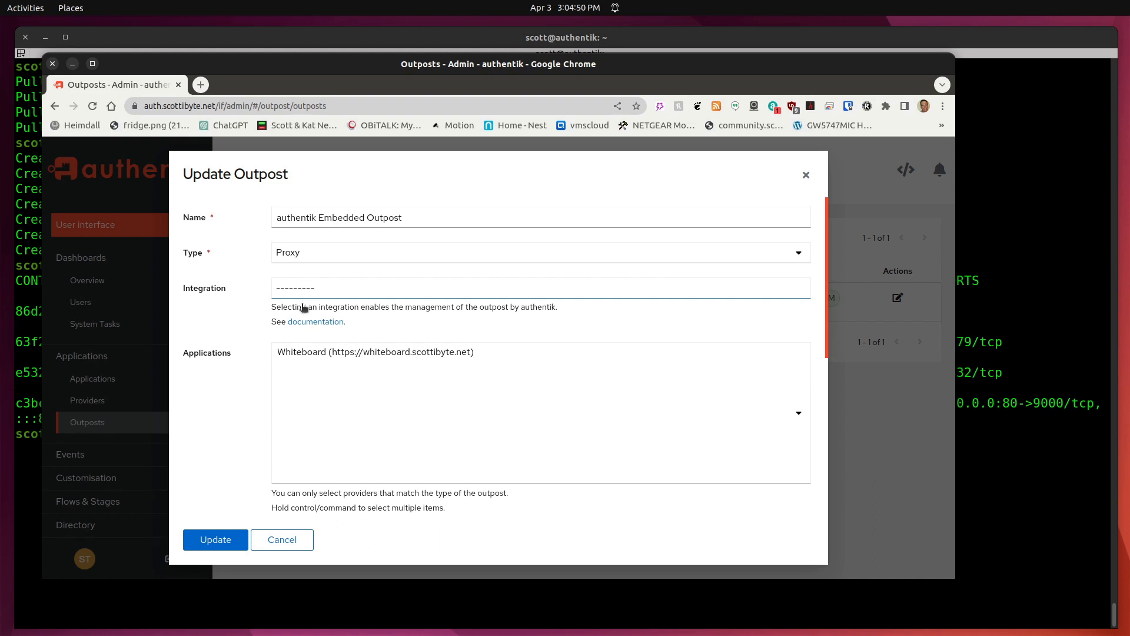
{"action": "left_click", "coordinate": [326, 352]}
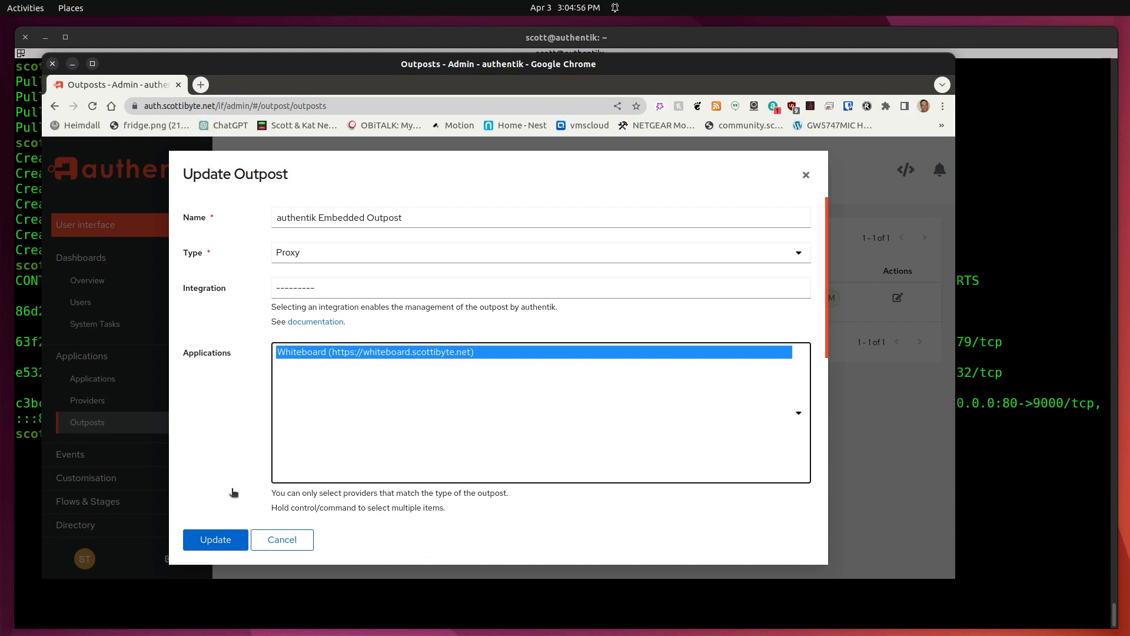
{"action": "left_click", "coordinate": [225, 540]}
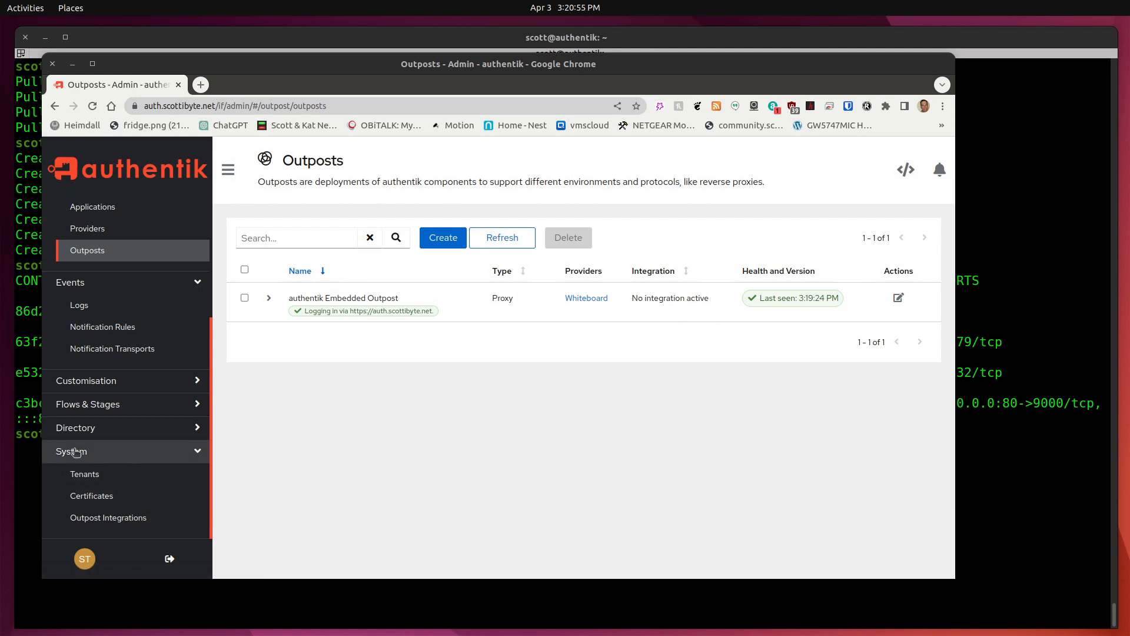
From System > Outpost Integrations, start a new Docker Service-Connection.
{"action": "left_click", "coordinate": [194, 450]}
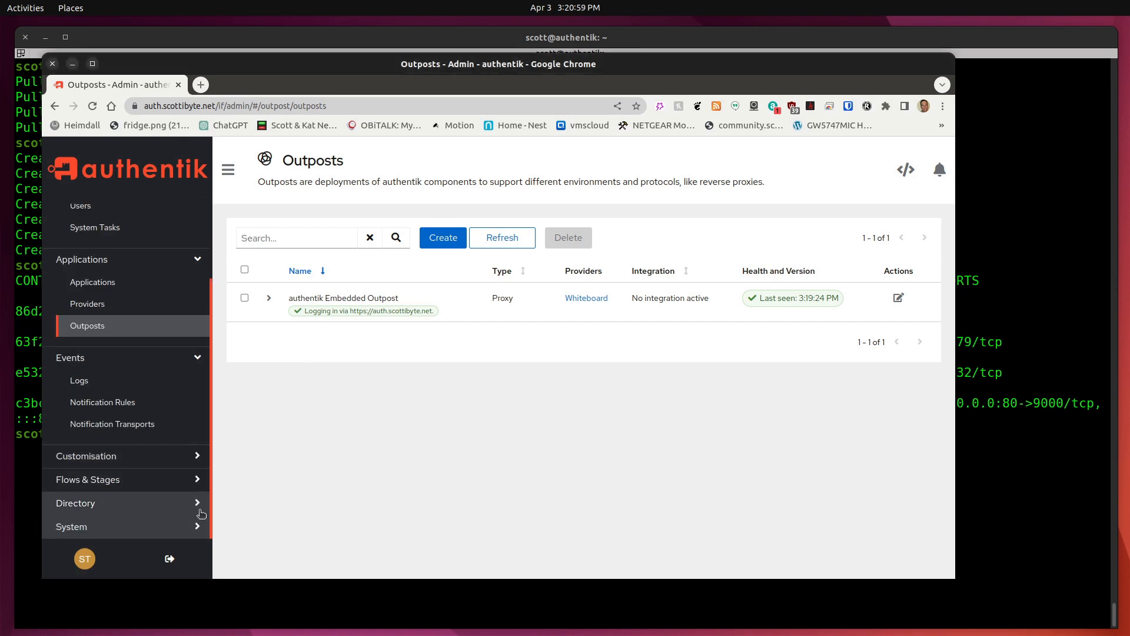
{"action": "left_click", "coordinate": [199, 528]}
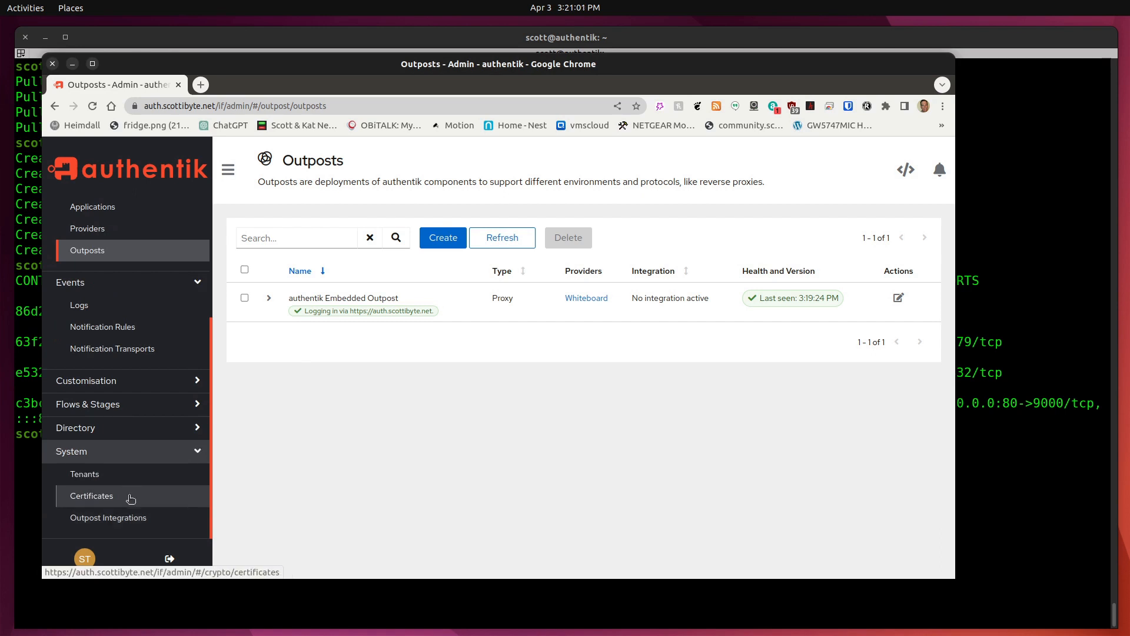
{"action": "left_click", "coordinate": [126, 517]}
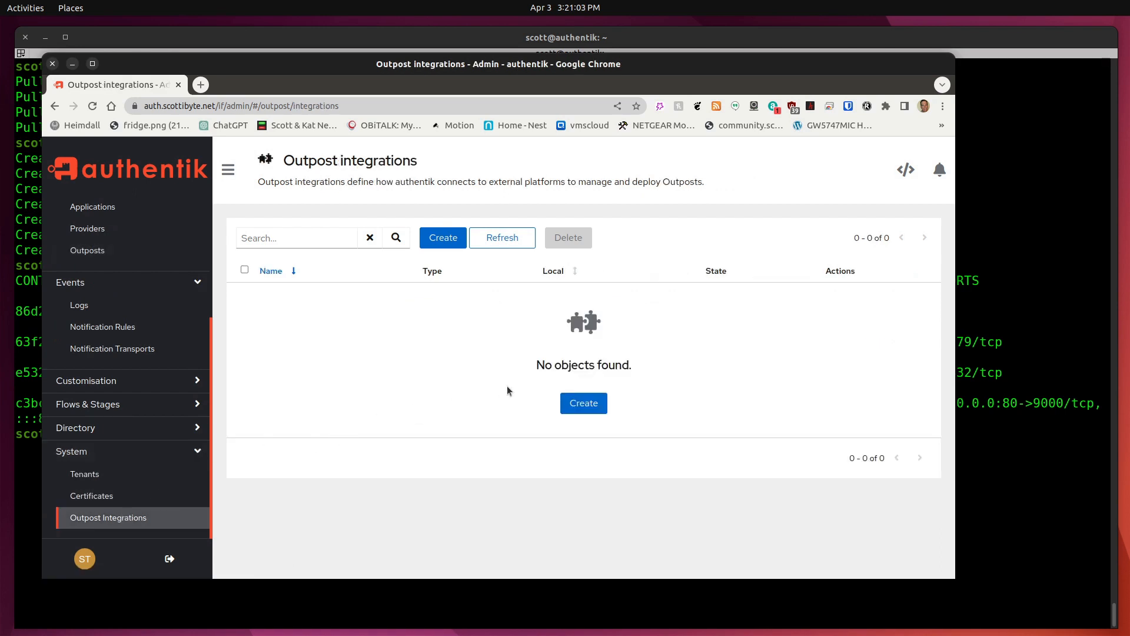
{"action": "left_click", "coordinate": [574, 405]}
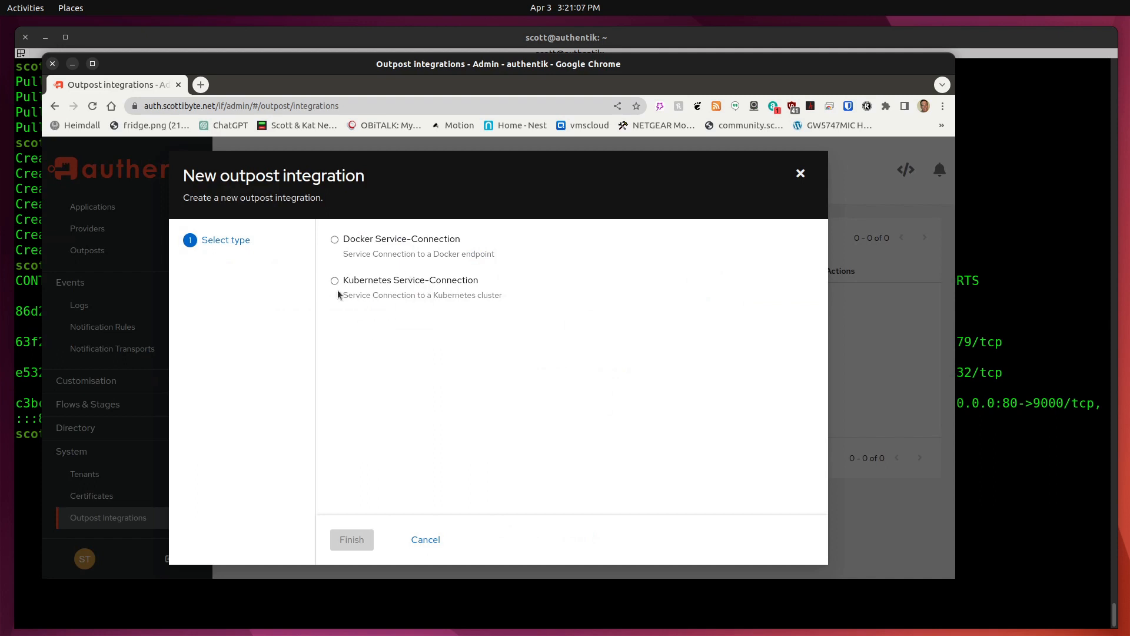
{"action": "left_click", "coordinate": [335, 241]}
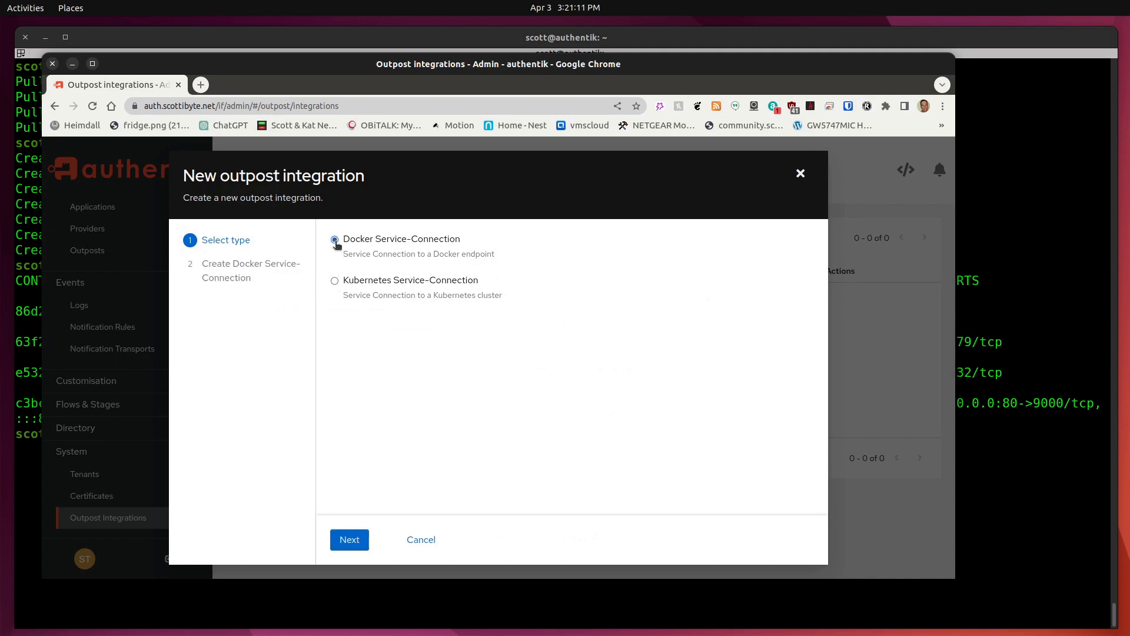
{"action": "left_click", "coordinate": [350, 540]}
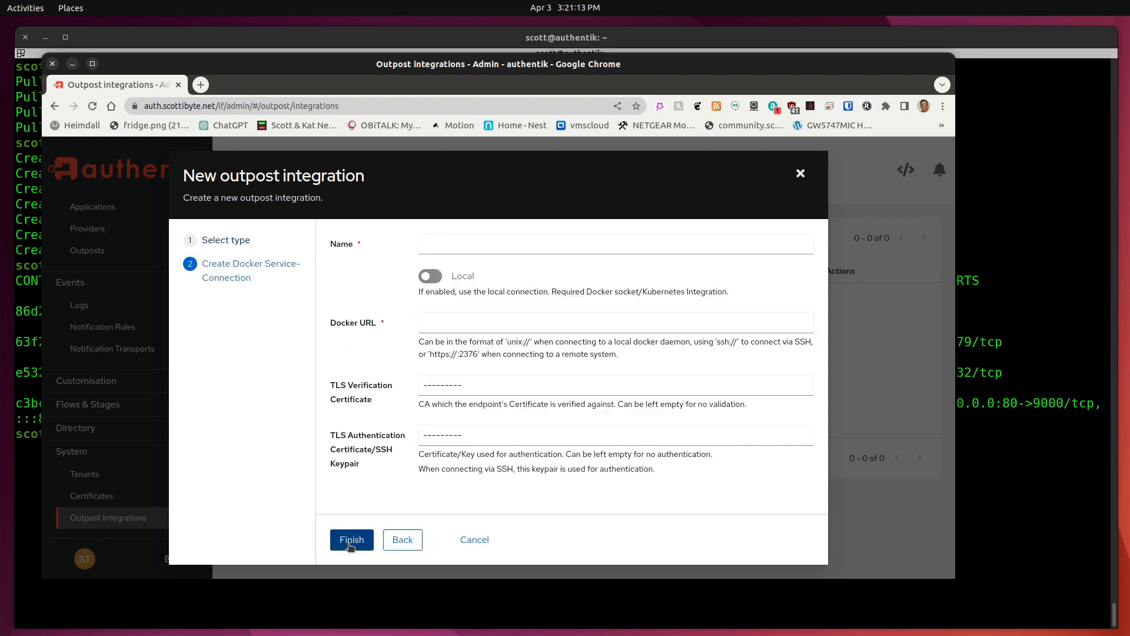
Name it Local Docker Connection, enable Local, set Docker URL /var/run/docker.sock, and finish.
{"action": "left_click", "coordinate": [431, 246]}
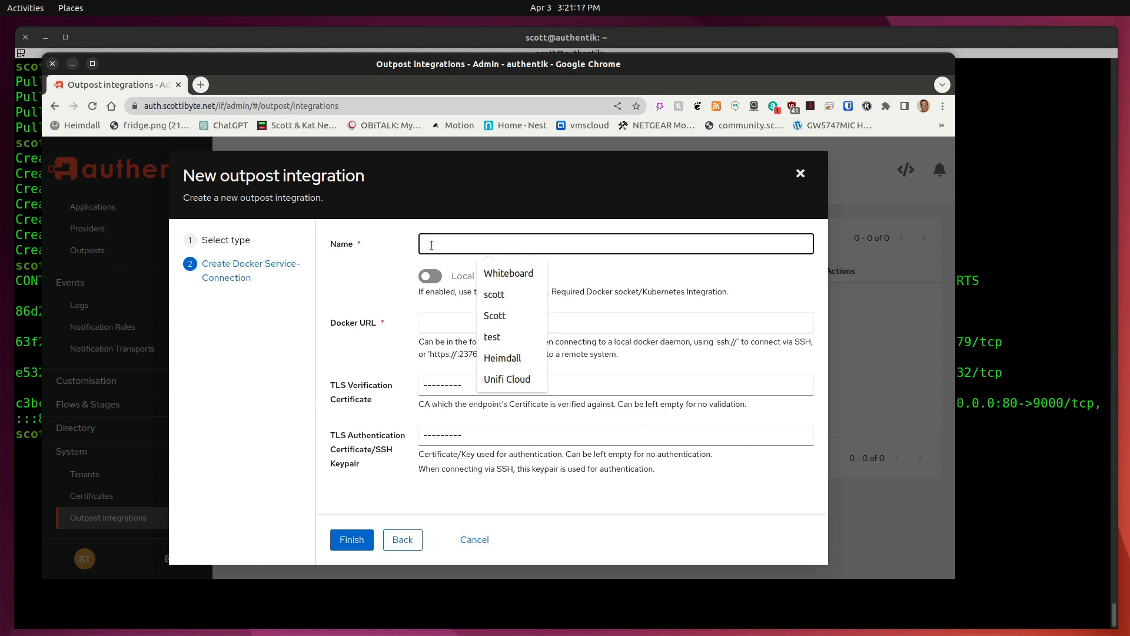
{"action": "type", "text": "Local"}
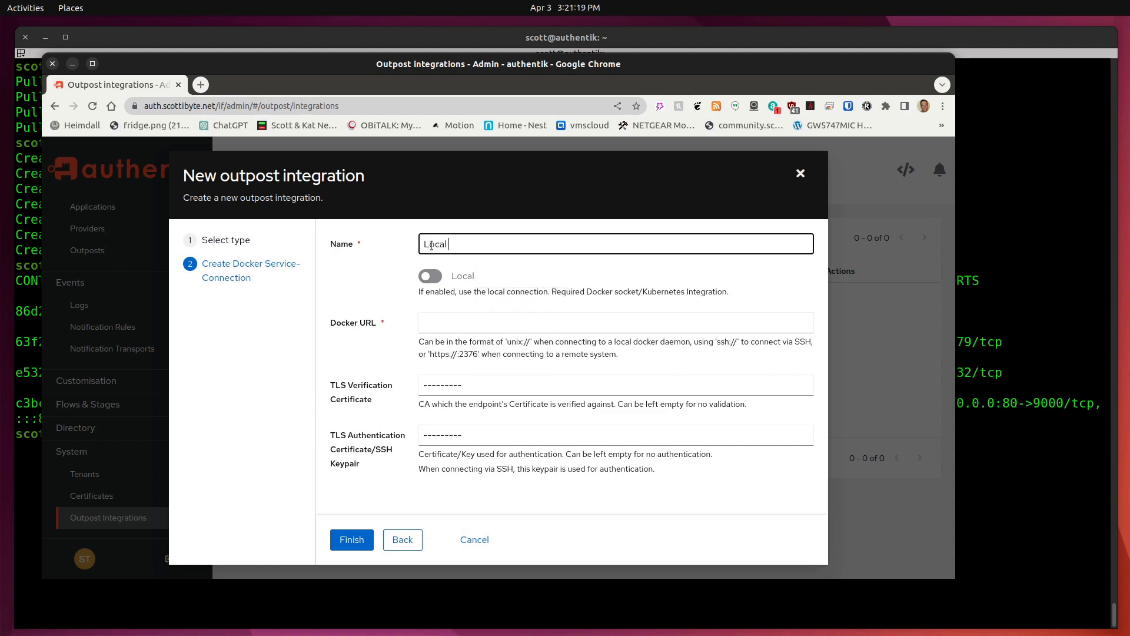
{"action": "type", "text": " Docker Connection"}
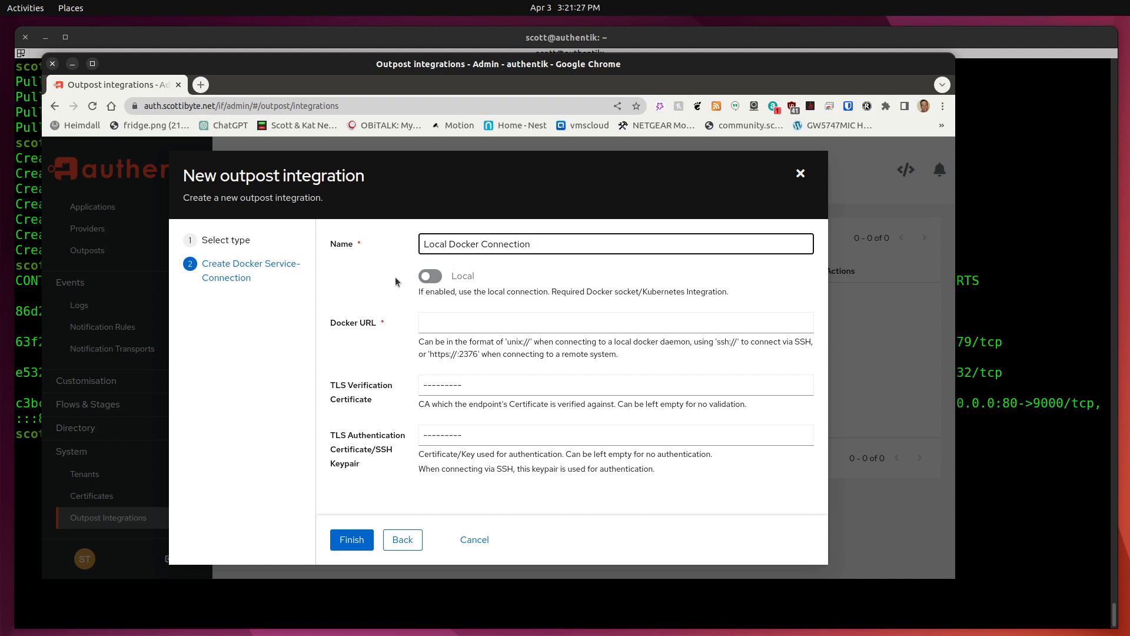
{"action": "left_click", "coordinate": [436, 279]}
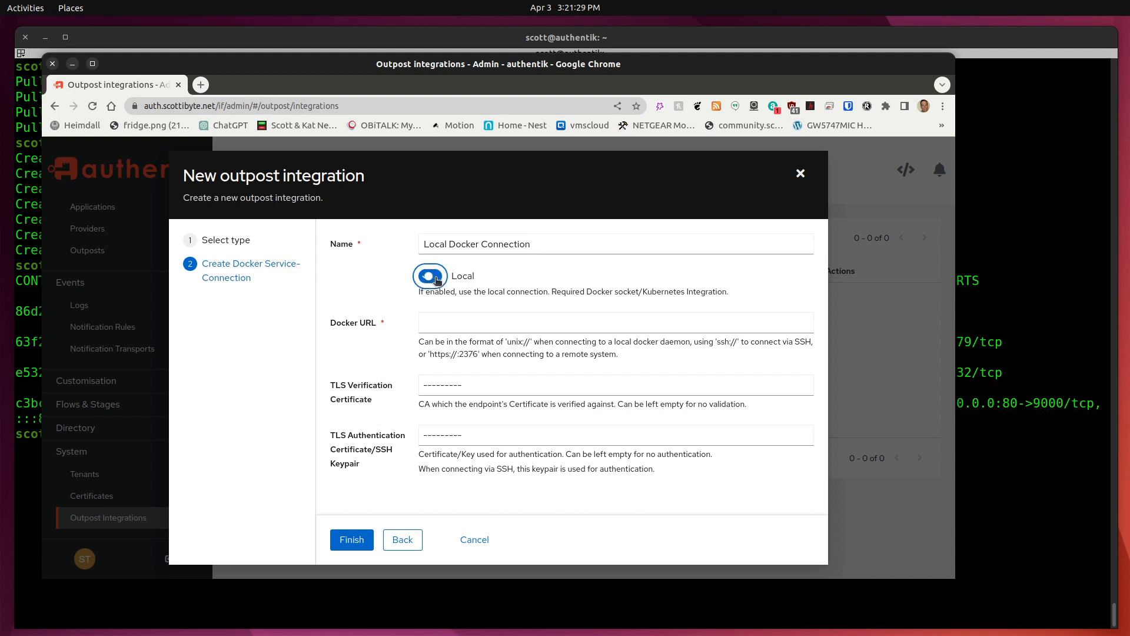
{"action": "left_click", "coordinate": [440, 324]}
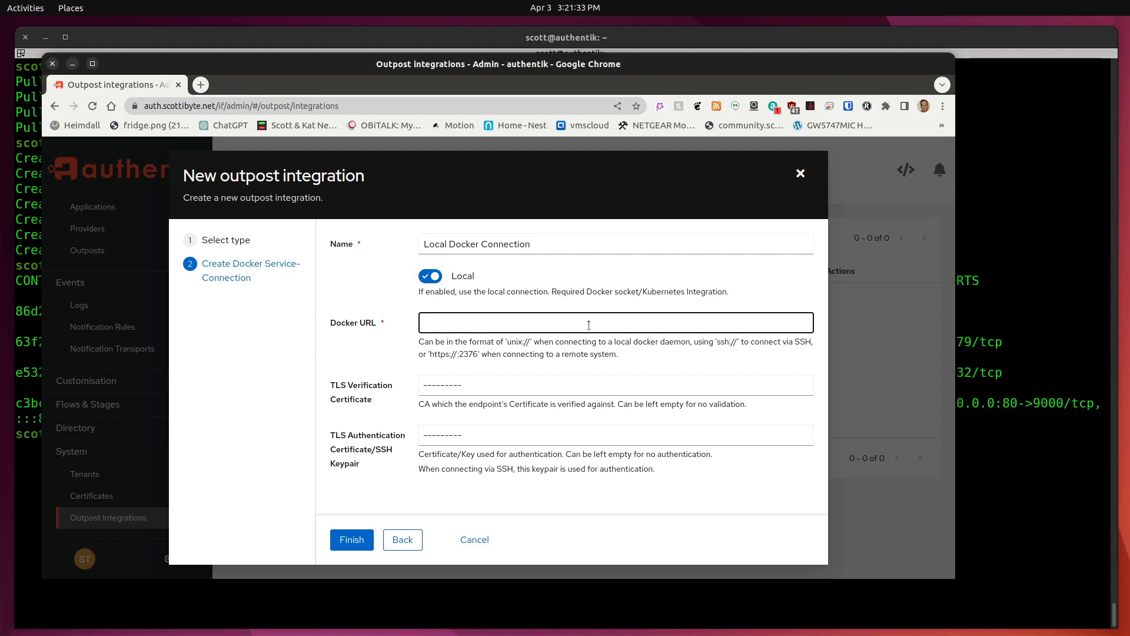
{"action": "type", "text": "/var/run/docker.sock"}
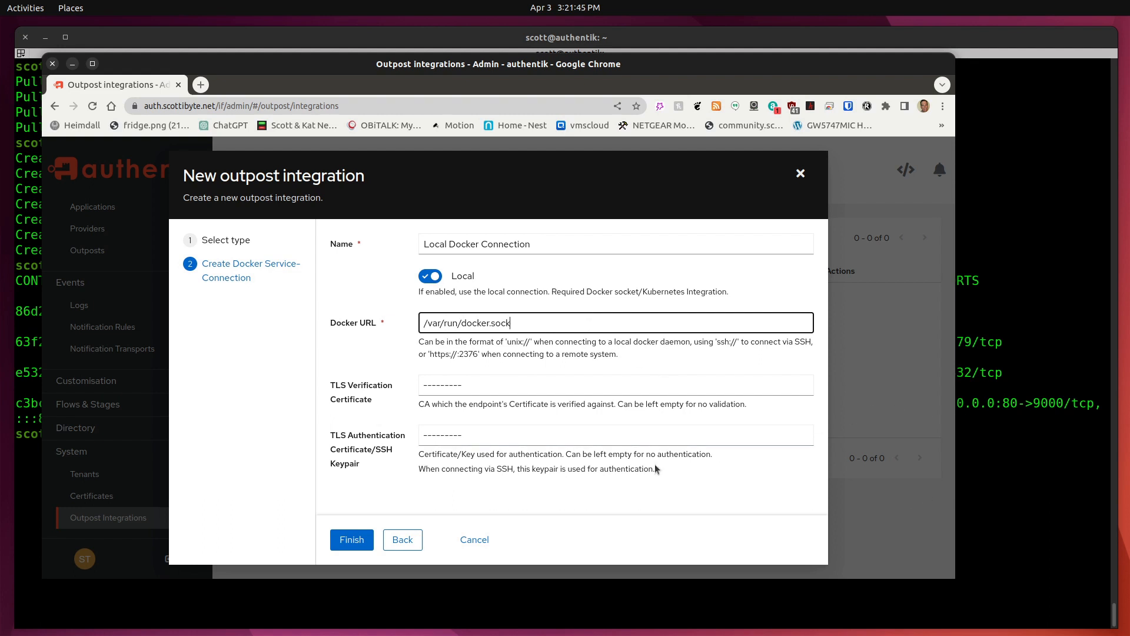
{"action": "left_click", "coordinate": [352, 547]}
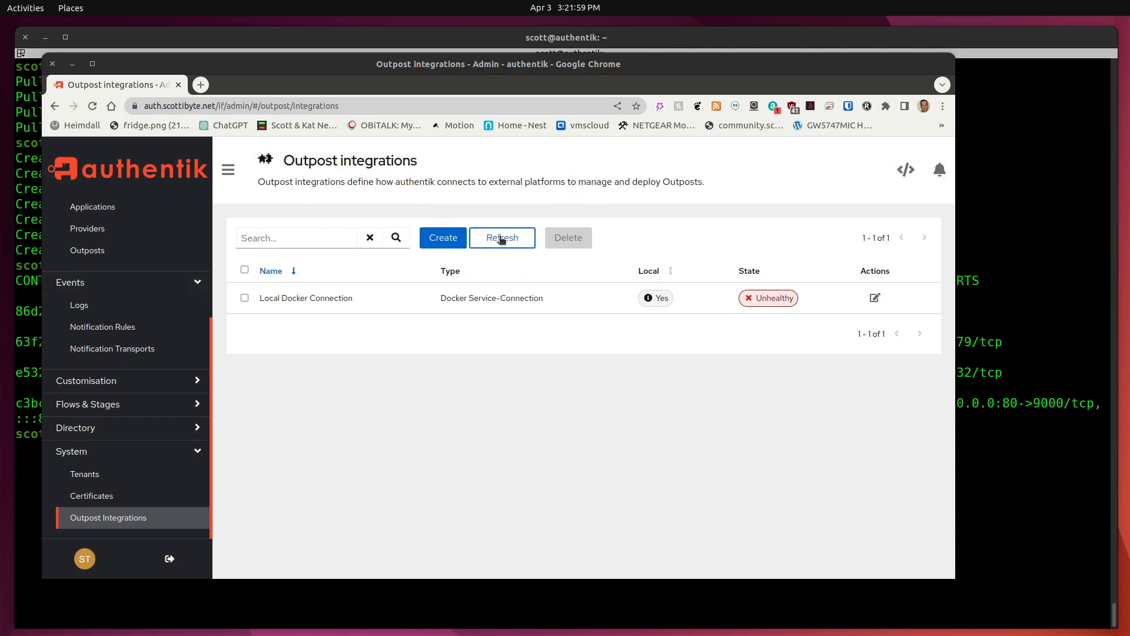
Refresh integration health, then set the Embedded Outpost's integration to Local Docker Connection and update.
{"action": "left_click", "coordinate": [501, 237]}
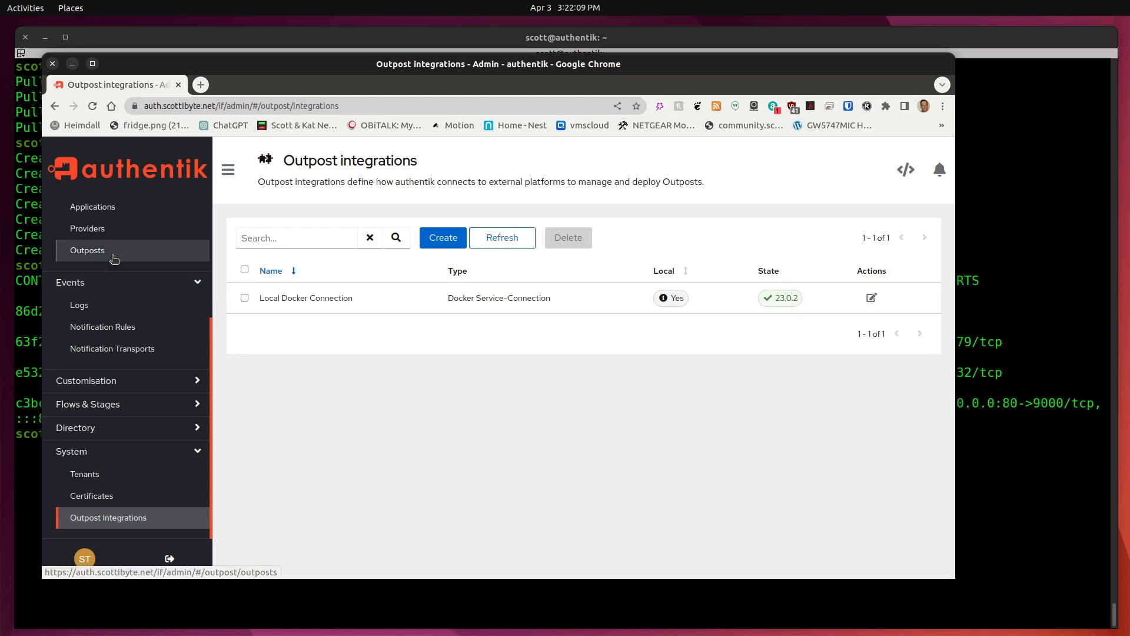
{"action": "left_click", "coordinate": [83, 251]}
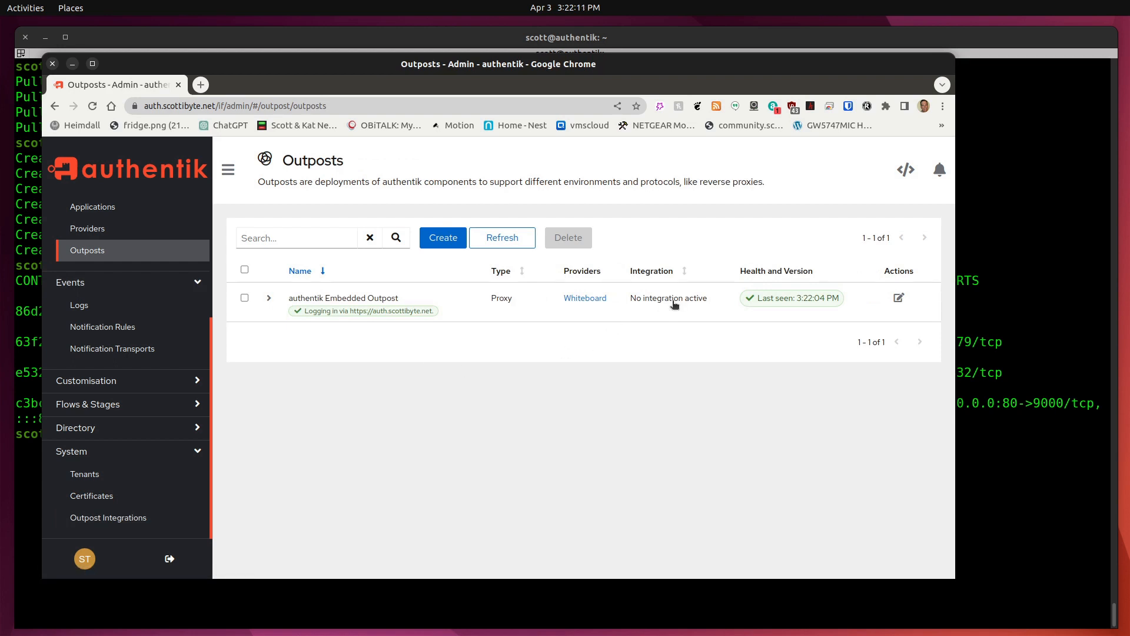
{"action": "left_click", "coordinate": [899, 299]}
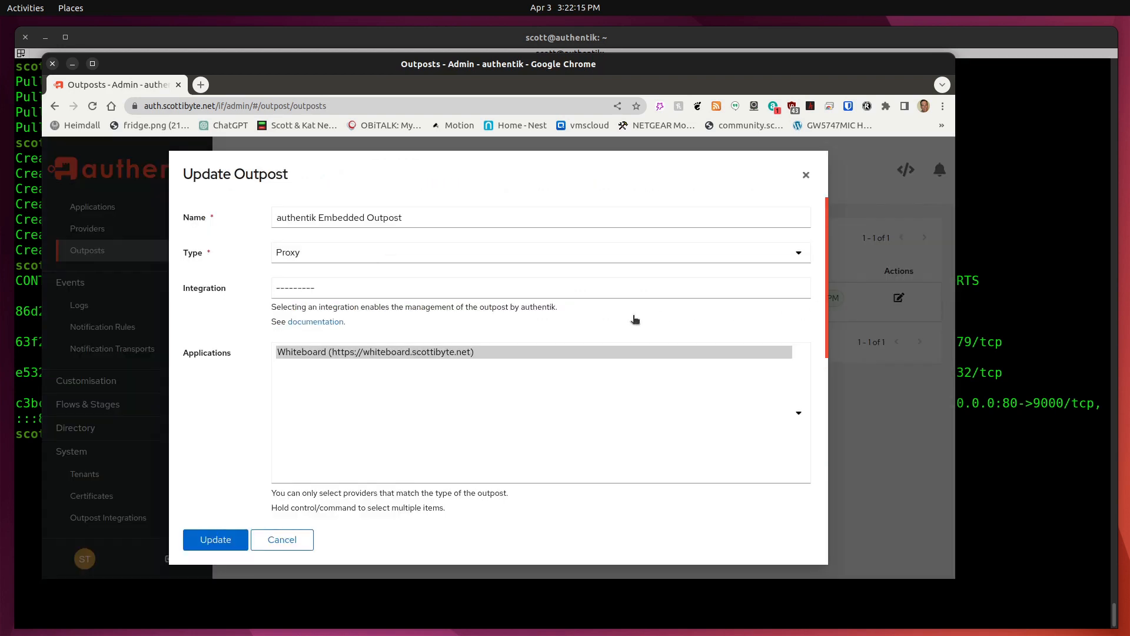
{"action": "left_click", "coordinate": [319, 288]}
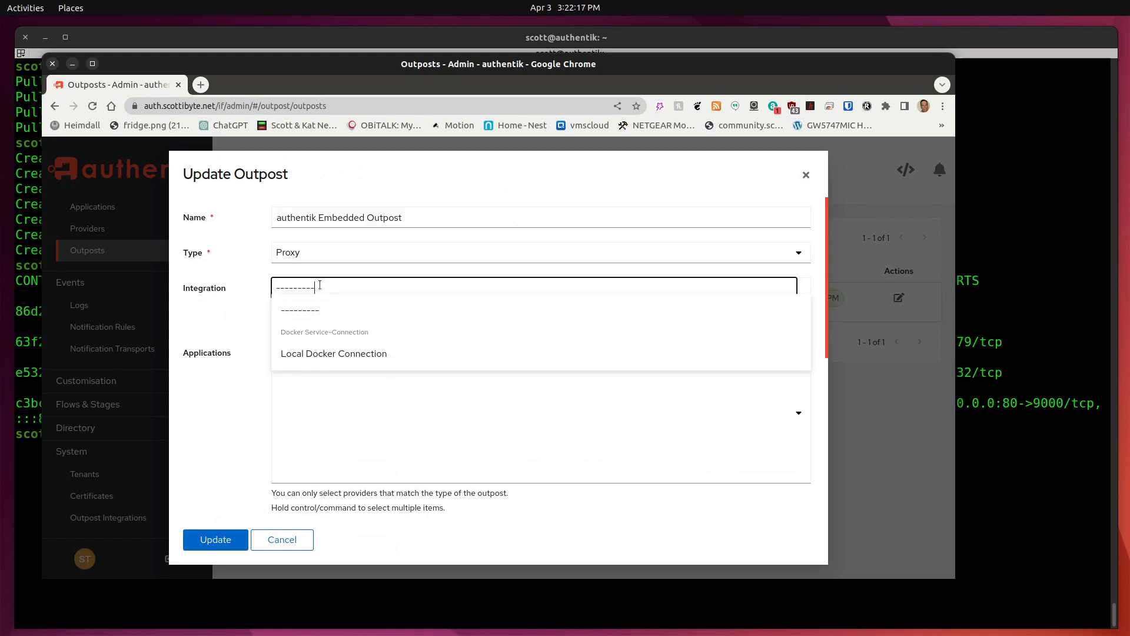
{"action": "left_click", "coordinate": [332, 353]}
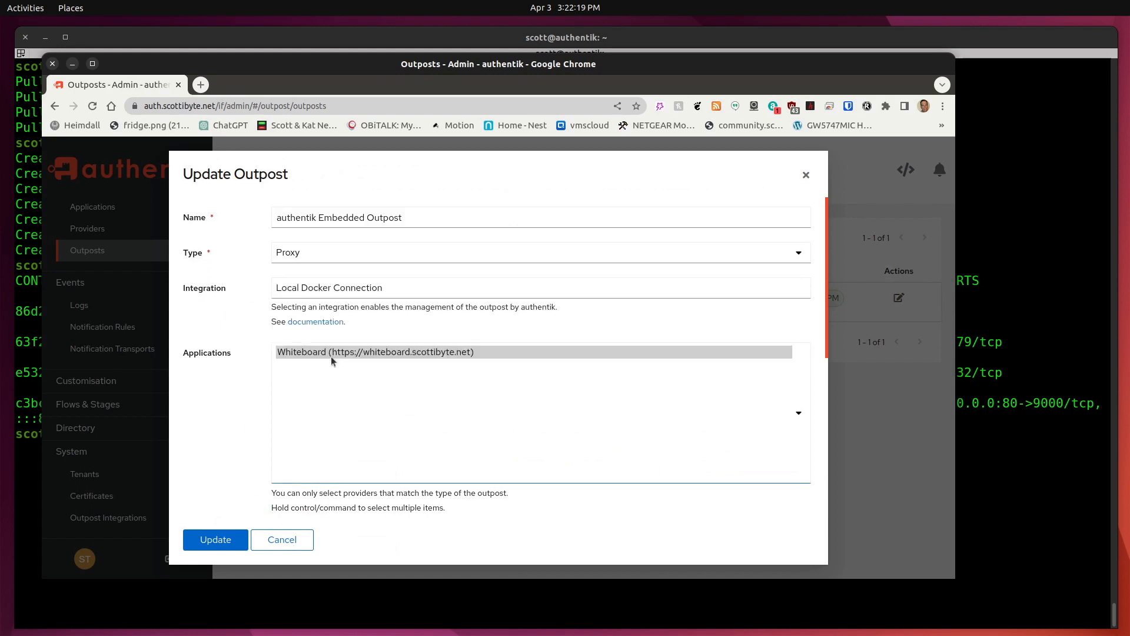
{"action": "left_click", "coordinate": [224, 548]}
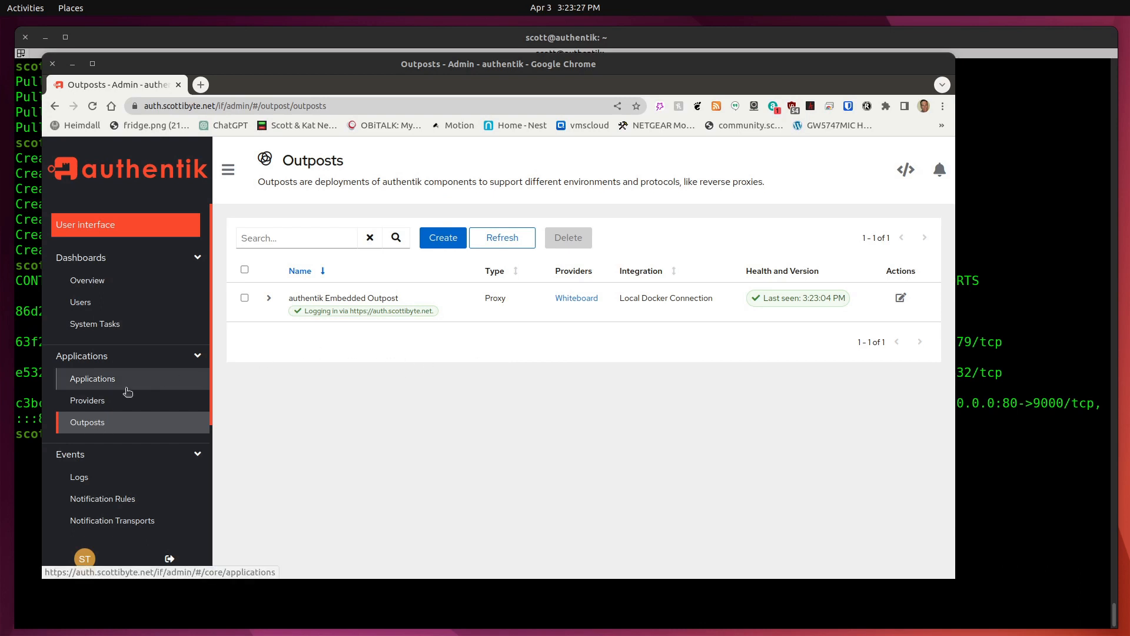
Open the Whiteboard provider and show its Nginx (Proxy Manager) setup snippet.
{"action": "left_click", "coordinate": [83, 398]}
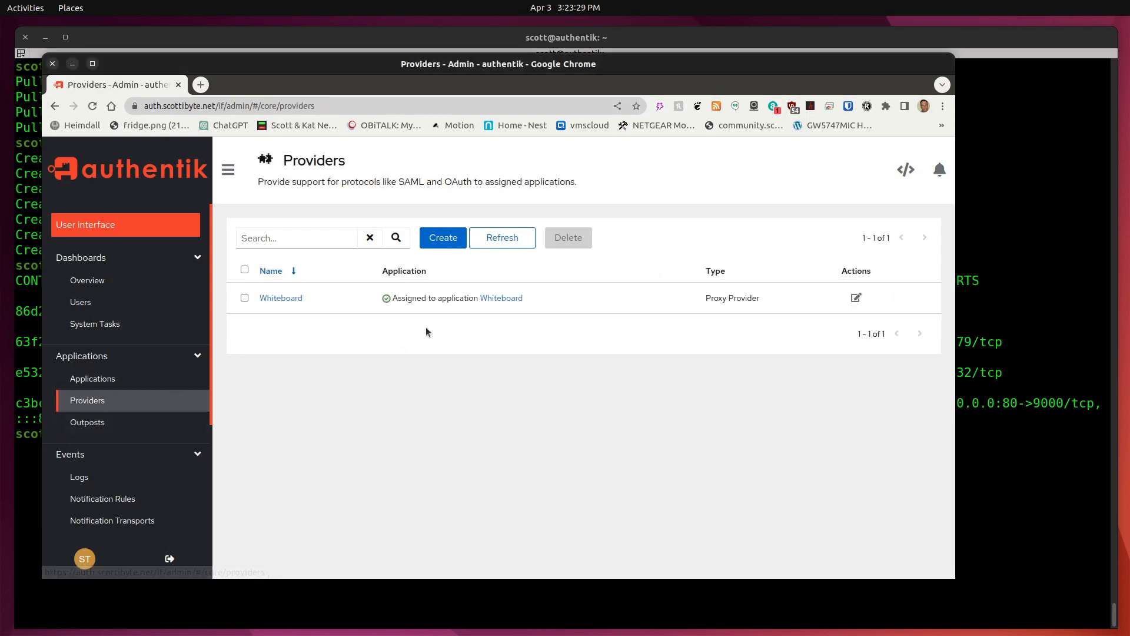
{"action": "left_click", "coordinate": [281, 299]}
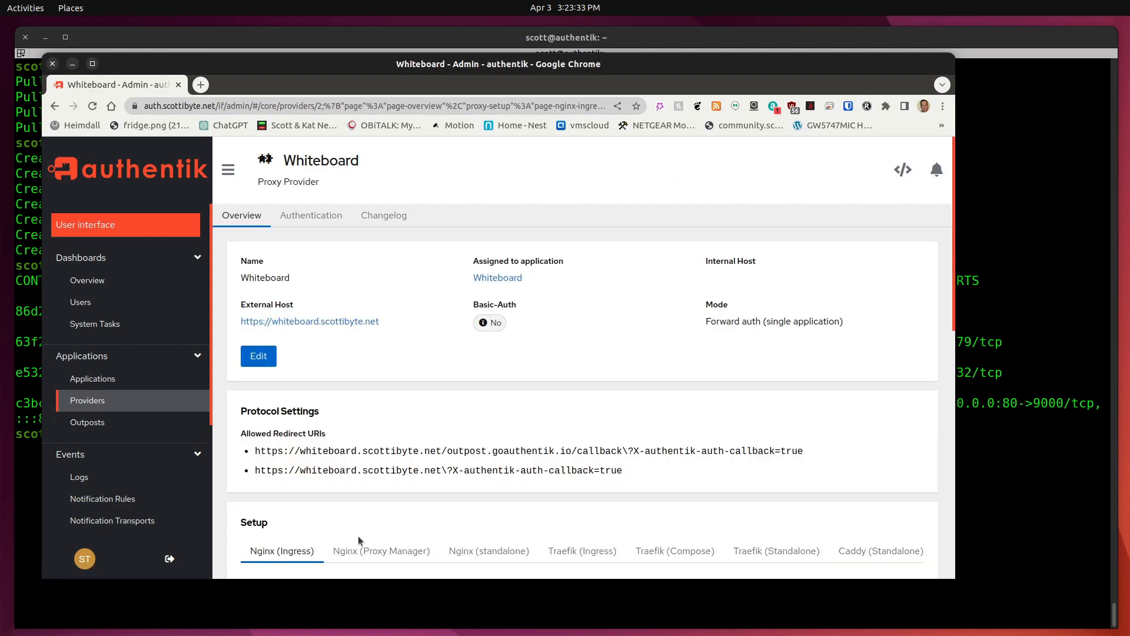
{"action": "scroll", "coordinate": [375, 490], "scroll_direction": "down", "scroll_amount": 3}
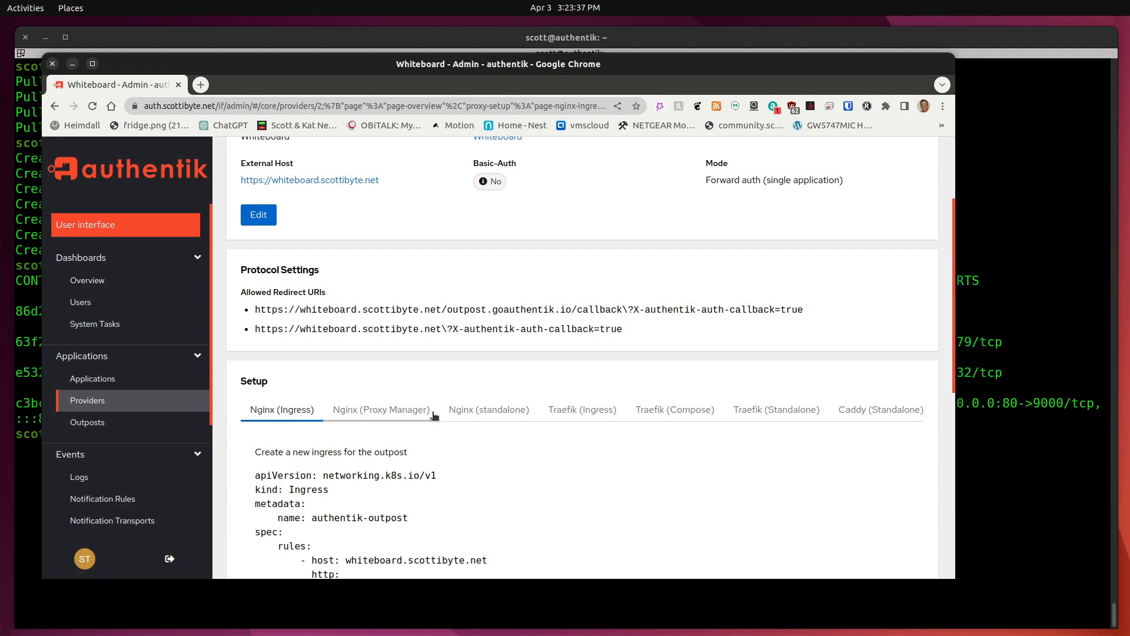
{"action": "left_click", "coordinate": [395, 415]}
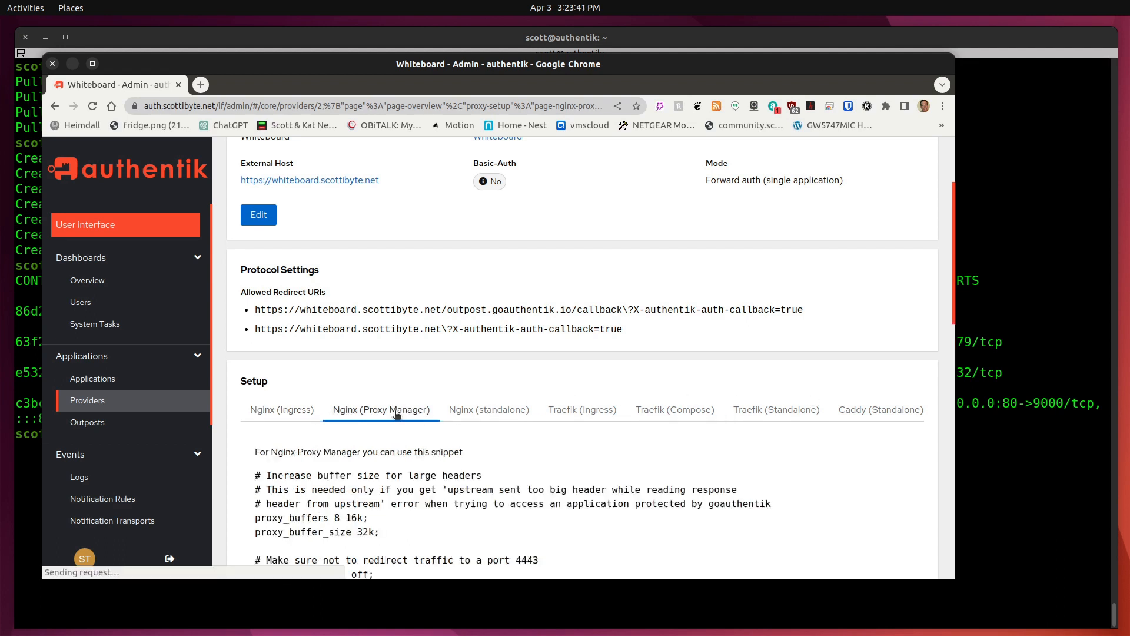
{"action": "scroll", "coordinate": [538, 430], "scroll_direction": "down", "scroll_amount": 4}
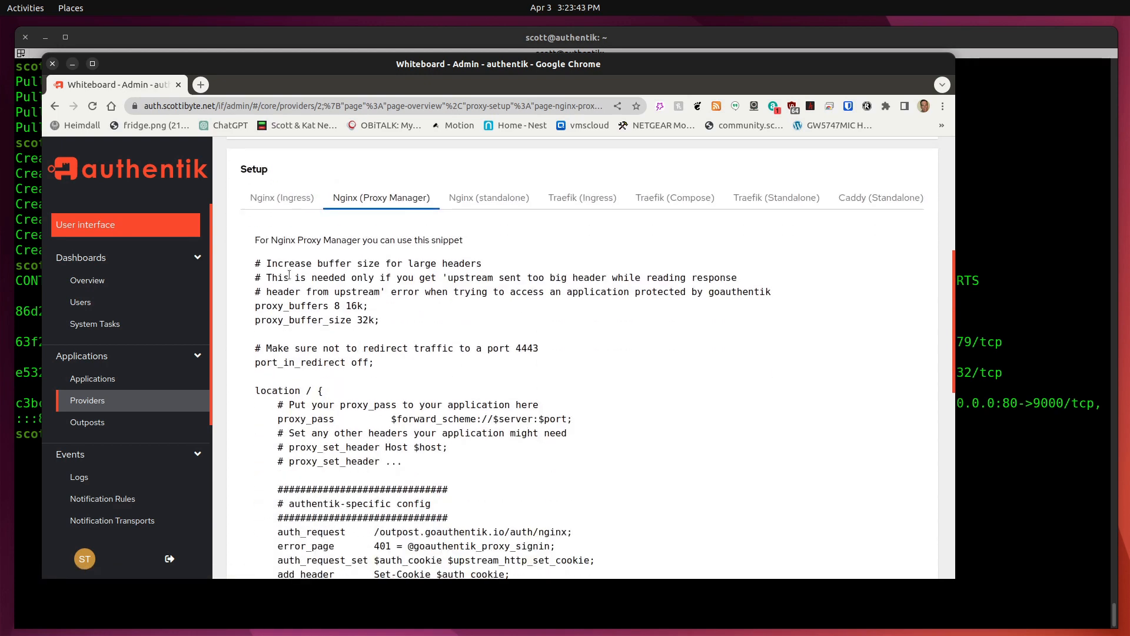
Select the entire Nginx Proxy Manager snippet and copy it to the clipboard.
{"action": "left_click_drag", "start_coordinate": [253, 263], "coordinate": [730, 576]}
{"action": "left_click", "coordinate": [734, 575]}
{"action": "scroll", "coordinate": [735, 575], "scroll_direction": "down", "scroll_amount": 3}
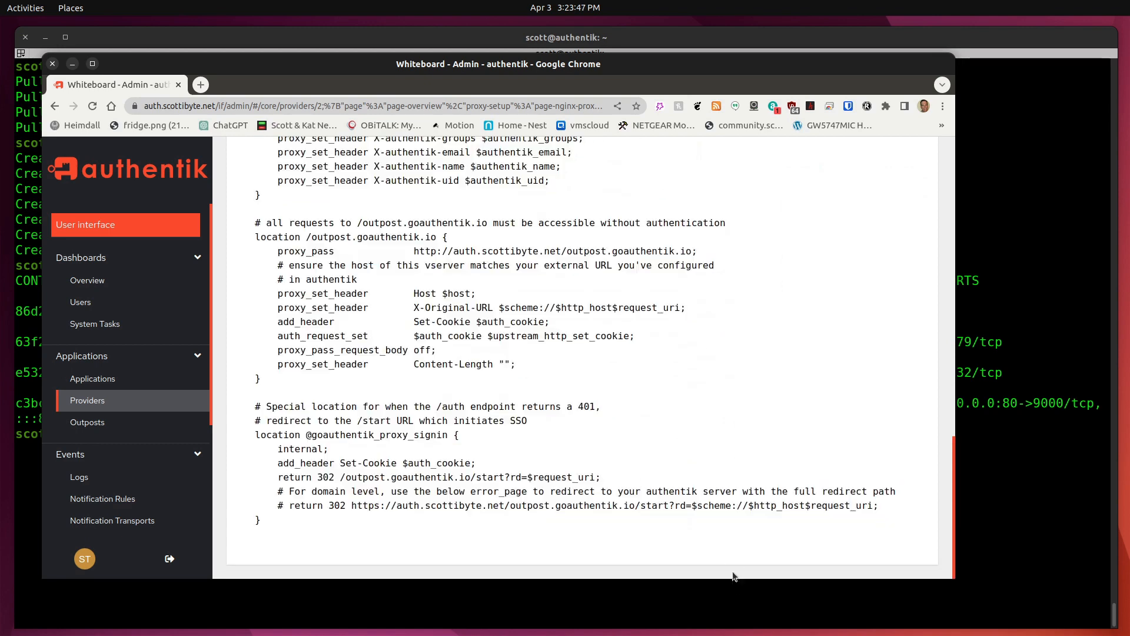
{"action": "key", "text": "ctrl+a"}
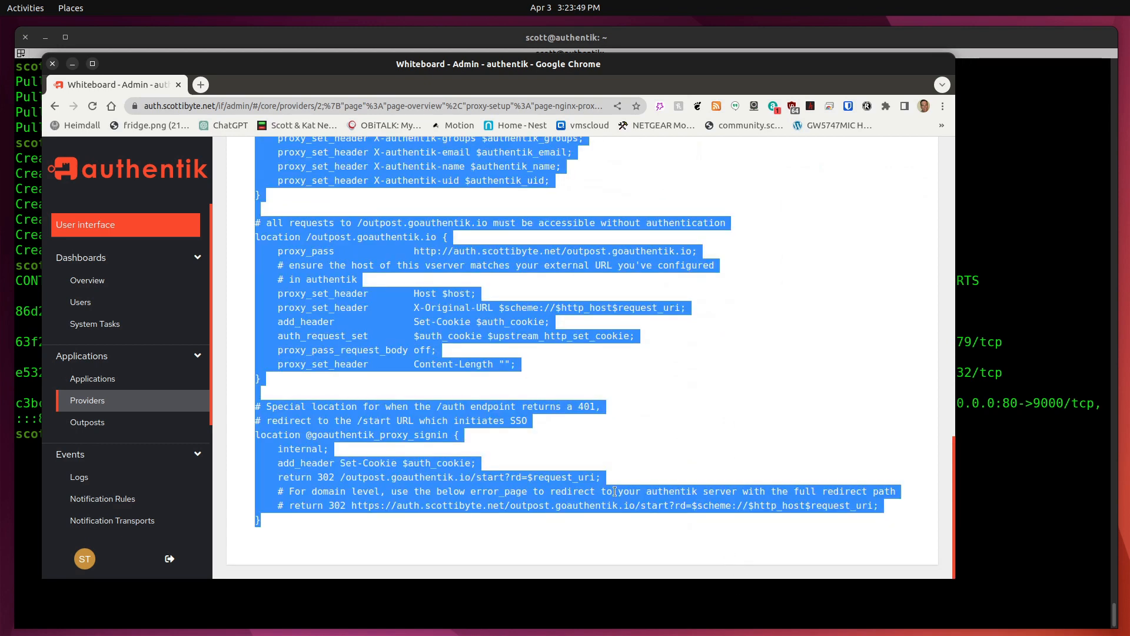
{"action": "right_click", "coordinate": [448, 492]}
{"action": "left_click", "coordinate": [484, 503]}
Load Nginx Proxy Manager at 172.16.1.215:81 and open the whiteboard.scottibyte.net proxy host for editing.
{"action": "left_click", "coordinate": [201, 85]}
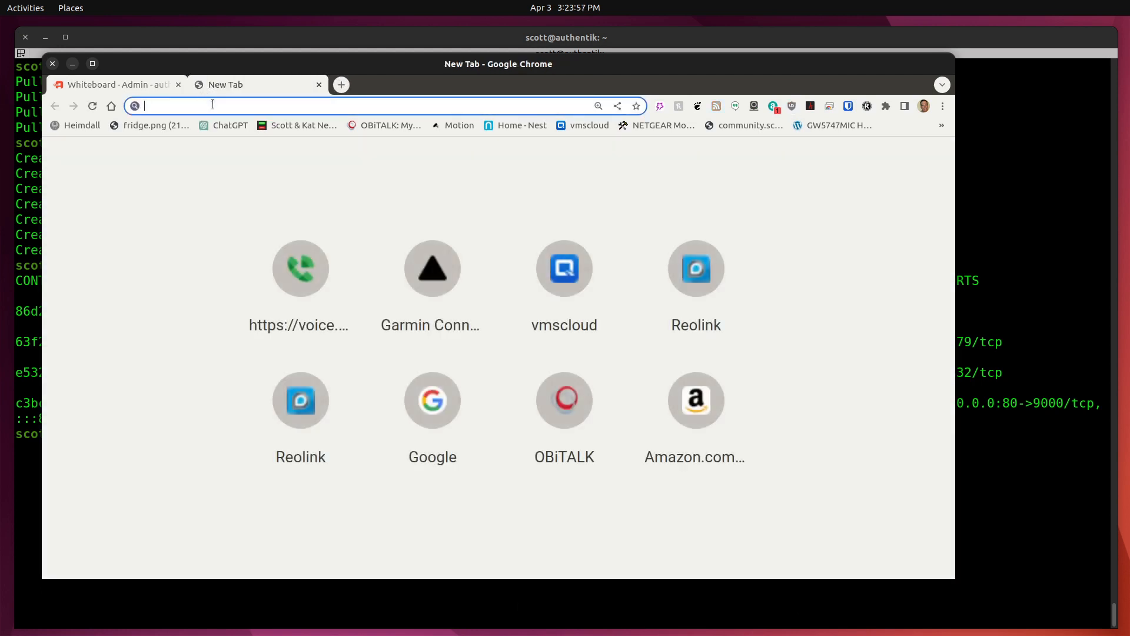
{"action": "type", "text": "172"}
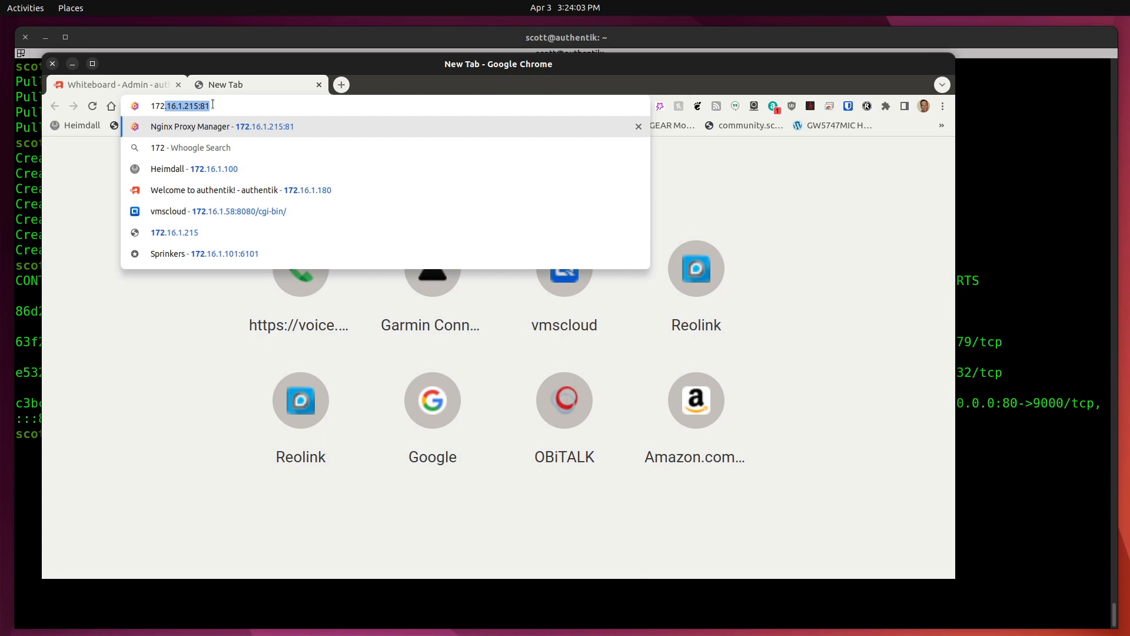
{"action": "key", "text": "Return"}
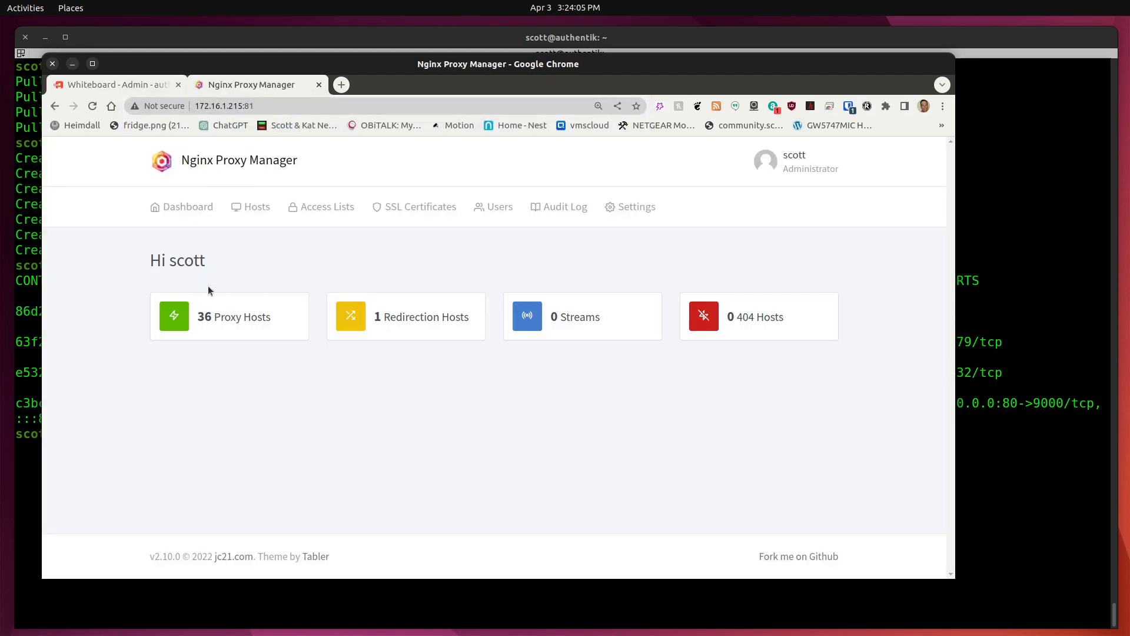
{"action": "left_click", "coordinate": [226, 318]}
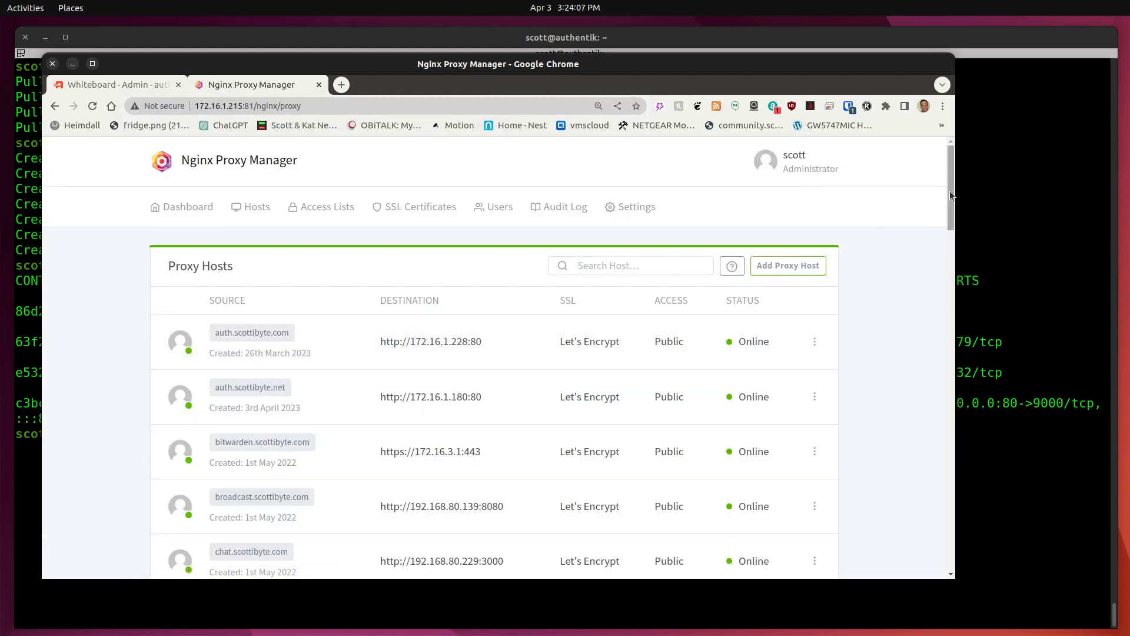
{"action": "left_click_drag", "start_coordinate": [948, 191], "coordinate": [989, 530]}
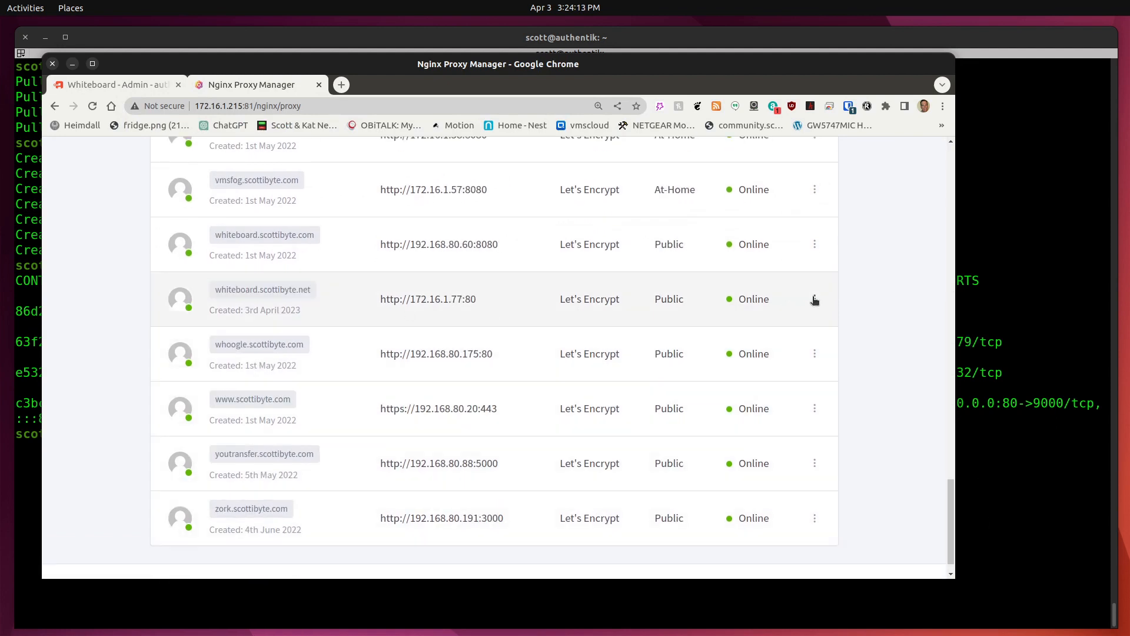
{"action": "left_click", "coordinate": [814, 298]}
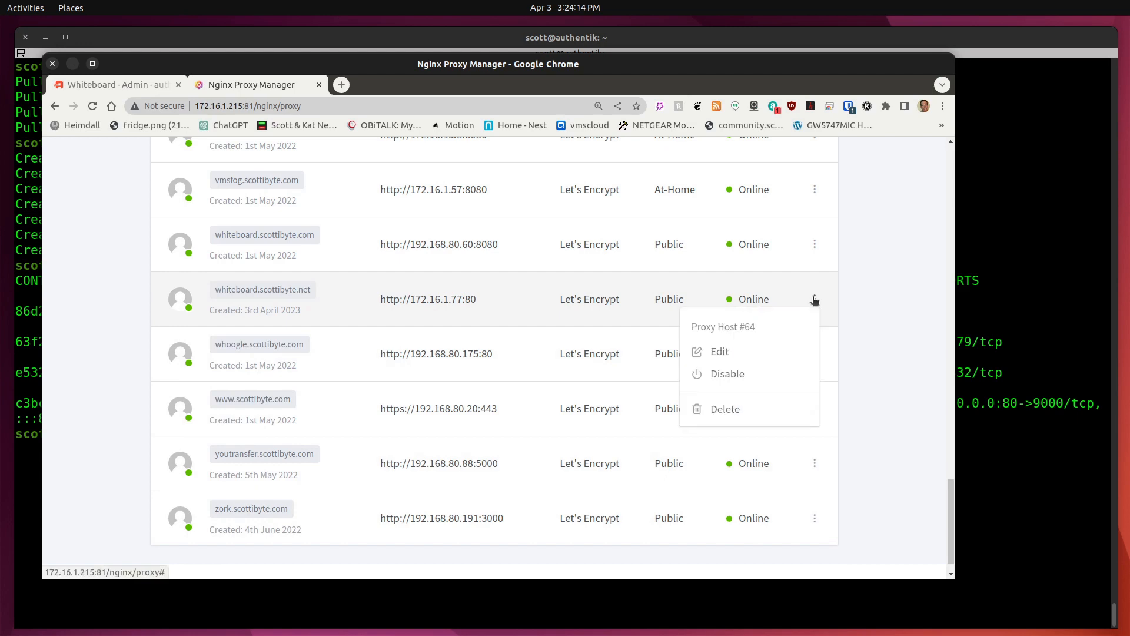
{"action": "left_click", "coordinate": [722, 356]}
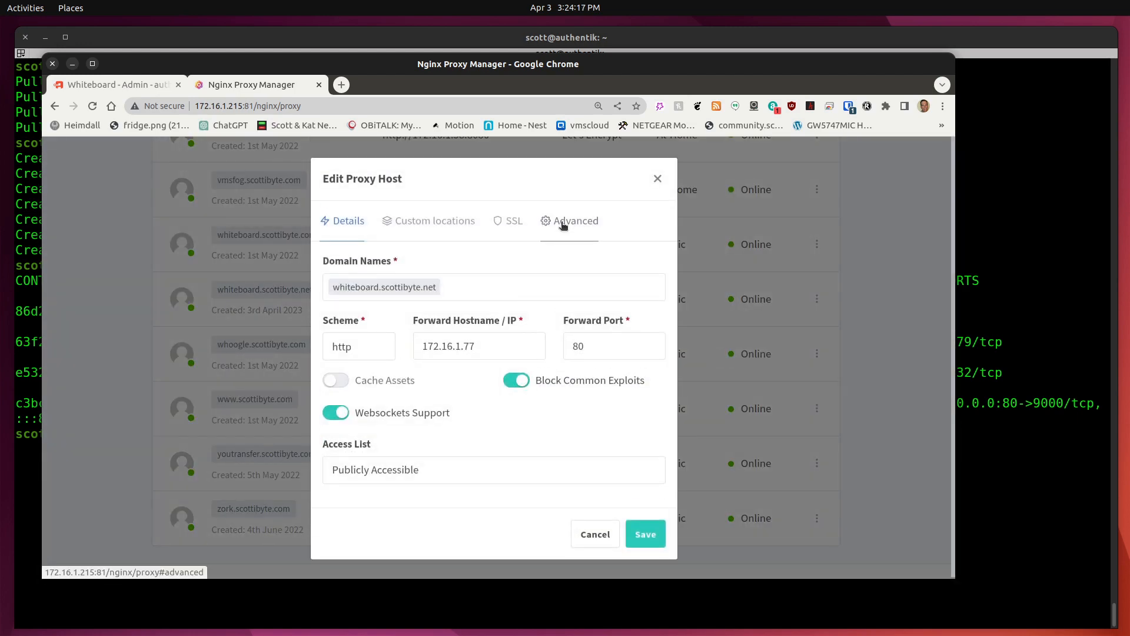
Replace the host's Advanced custom Nginx configuration with the pasted authentik auth config and save.
{"action": "left_click", "coordinate": [561, 229]}
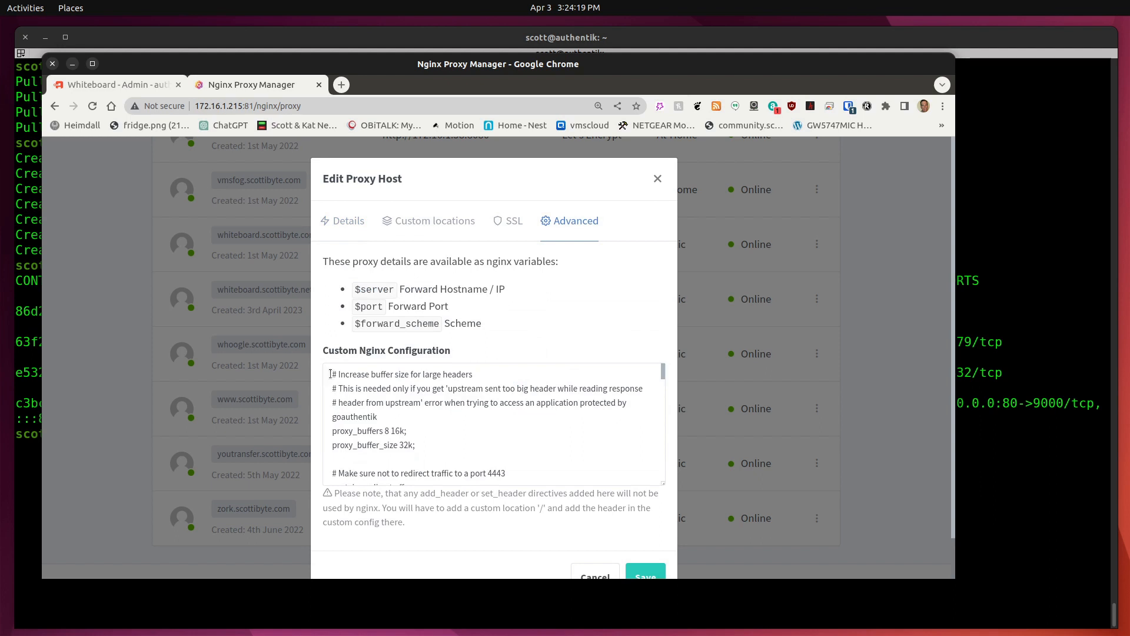
{"action": "left_click_drag", "start_coordinate": [330, 374], "coordinate": [566, 506]}
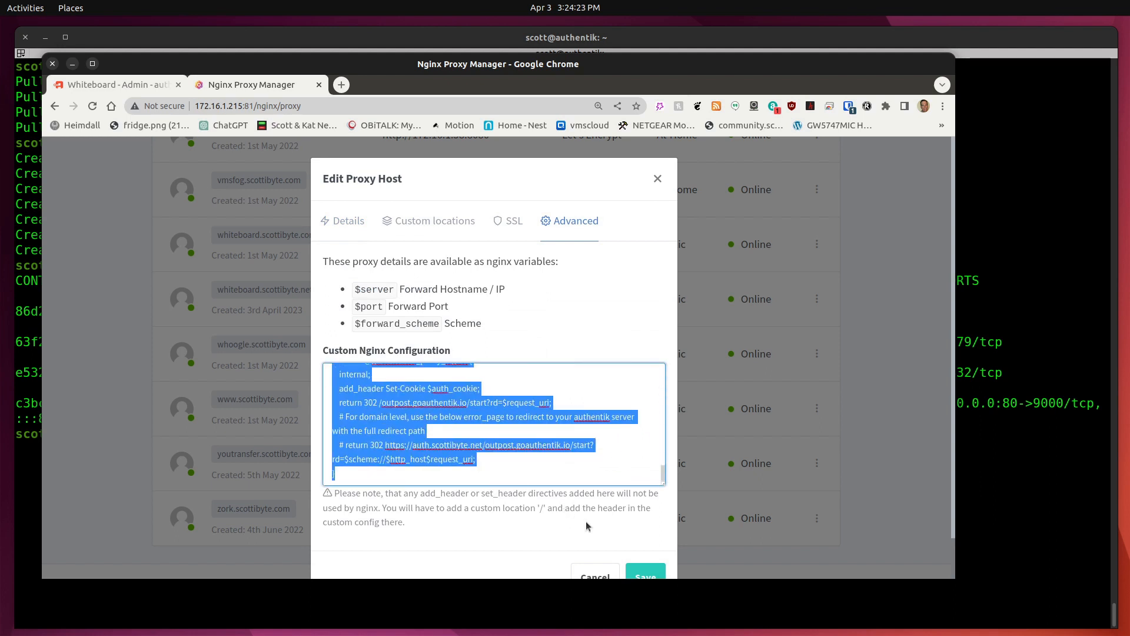
{"action": "key", "text": "Delete"}
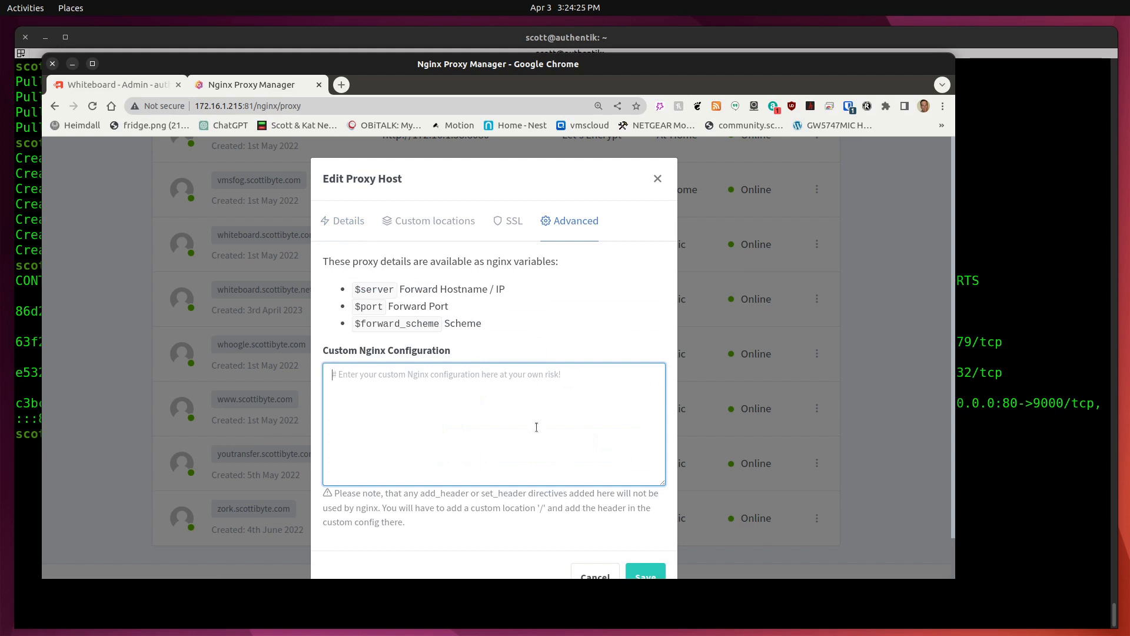
{"action": "key", "text": "ctrl+v"}
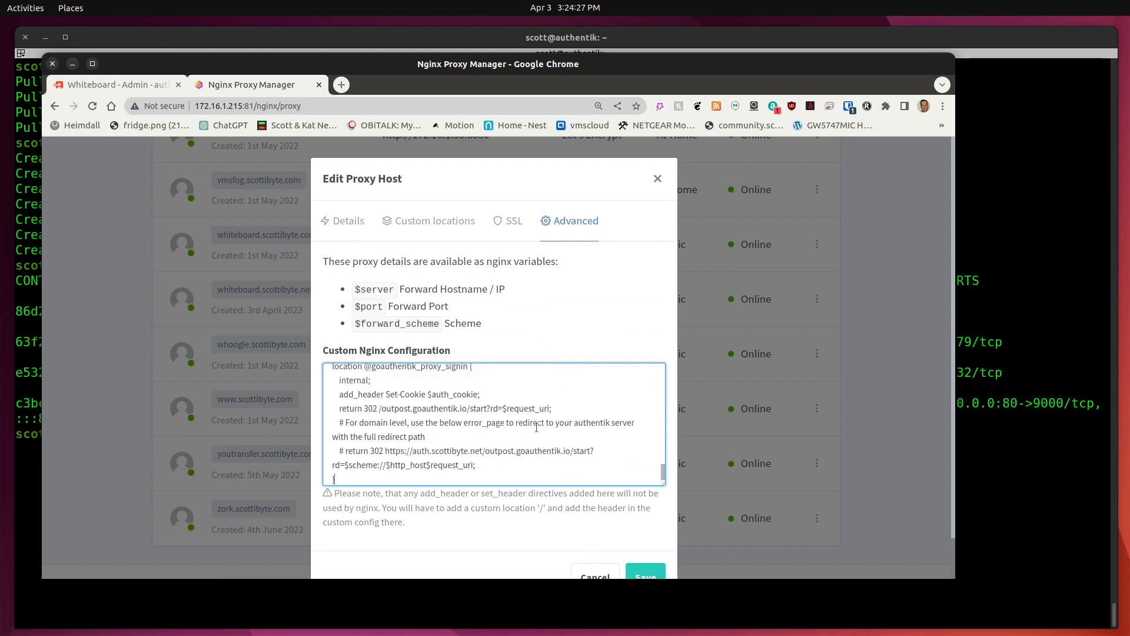
{"action": "left_click", "coordinate": [646, 569]}
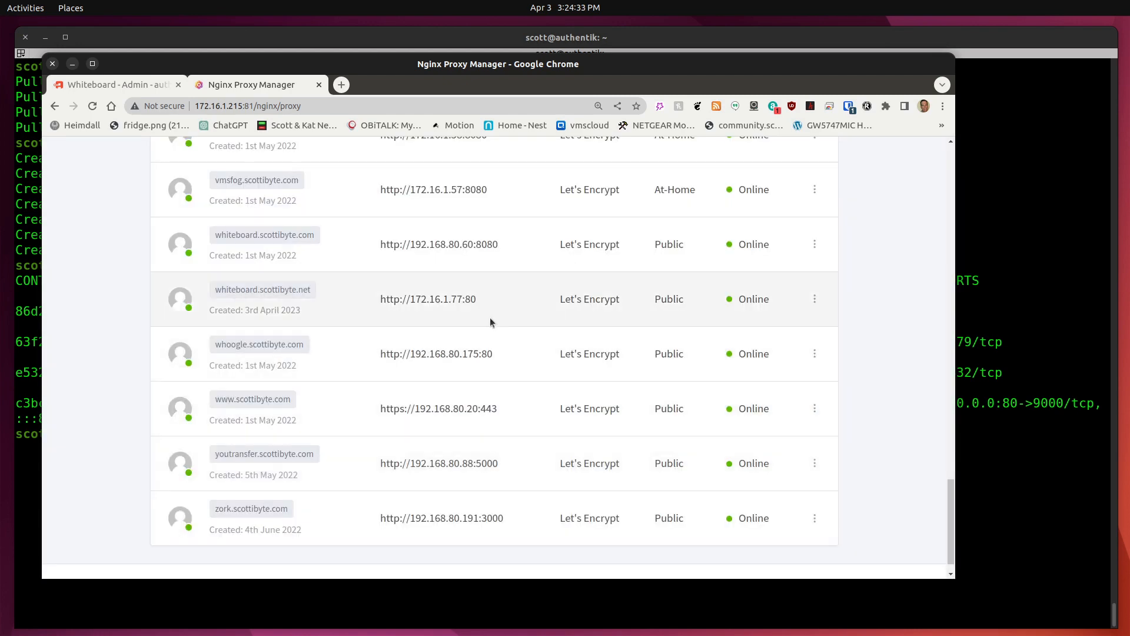
Close Nginx Proxy Manager and sign out of the authentik admin session.
{"action": "left_click", "coordinate": [319, 86]}
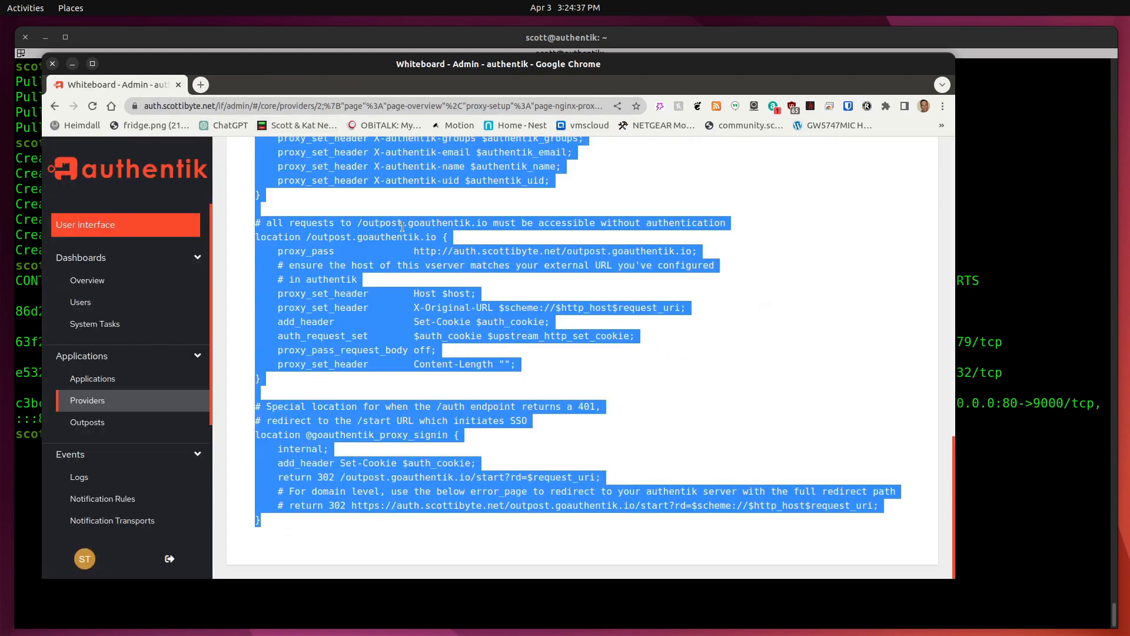
{"action": "left_click", "coordinate": [402, 230]}
{"action": "scroll", "coordinate": [538, 238], "scroll_direction": "up", "scroll_amount": 10}
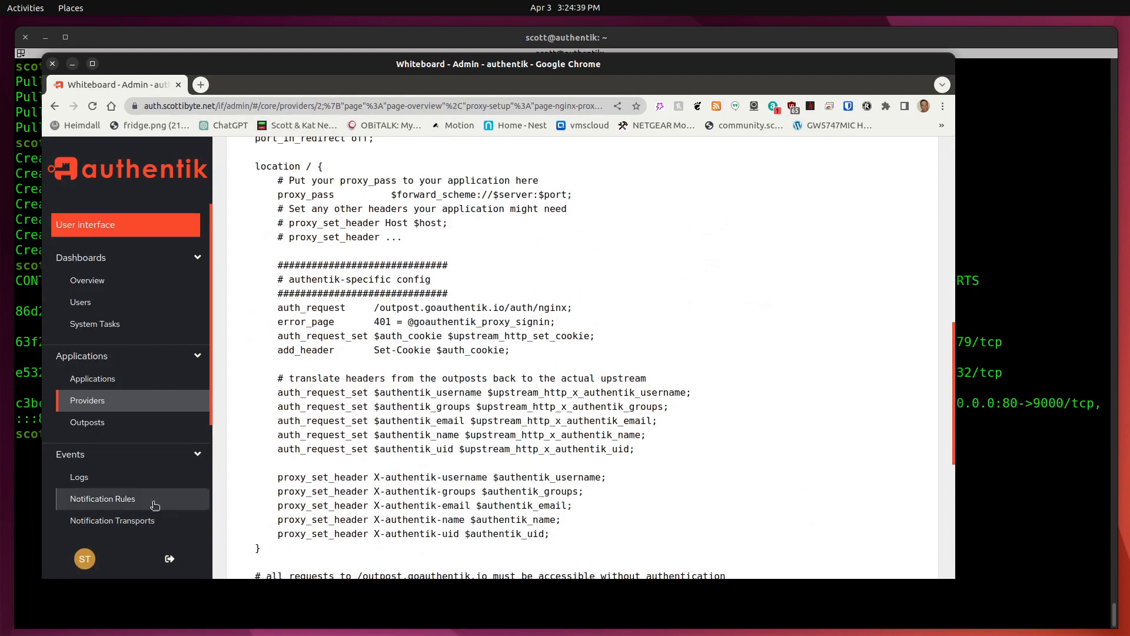
{"action": "left_click", "coordinate": [167, 557]}
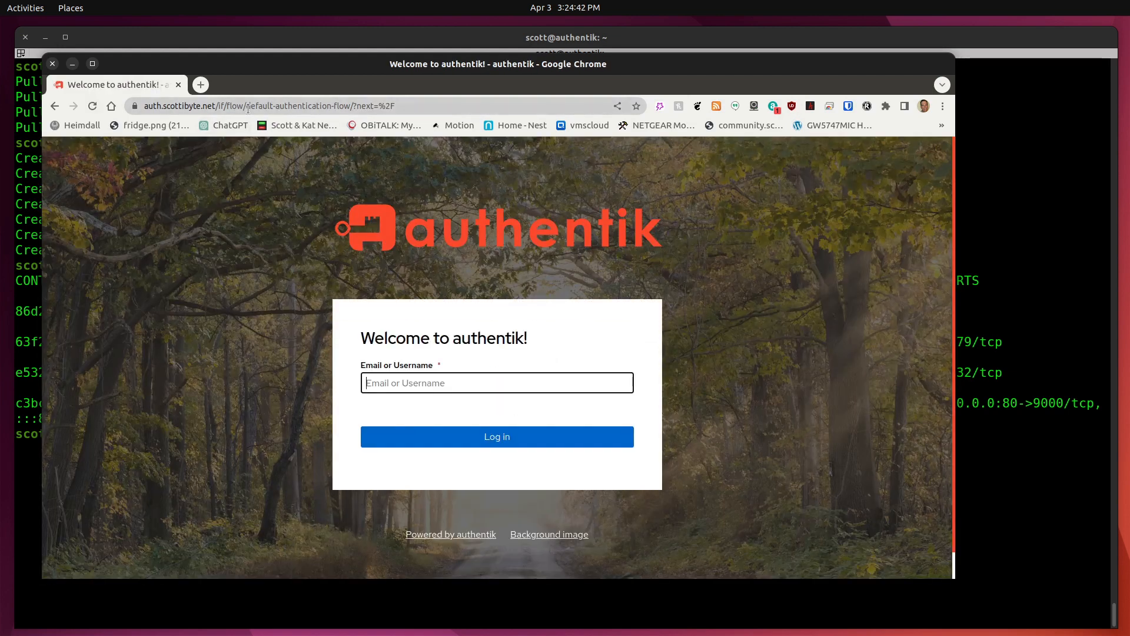
Load whiteboard.scottibyte.net from the start page to test the authentik protection.
{"action": "left_click", "coordinate": [248, 107]}
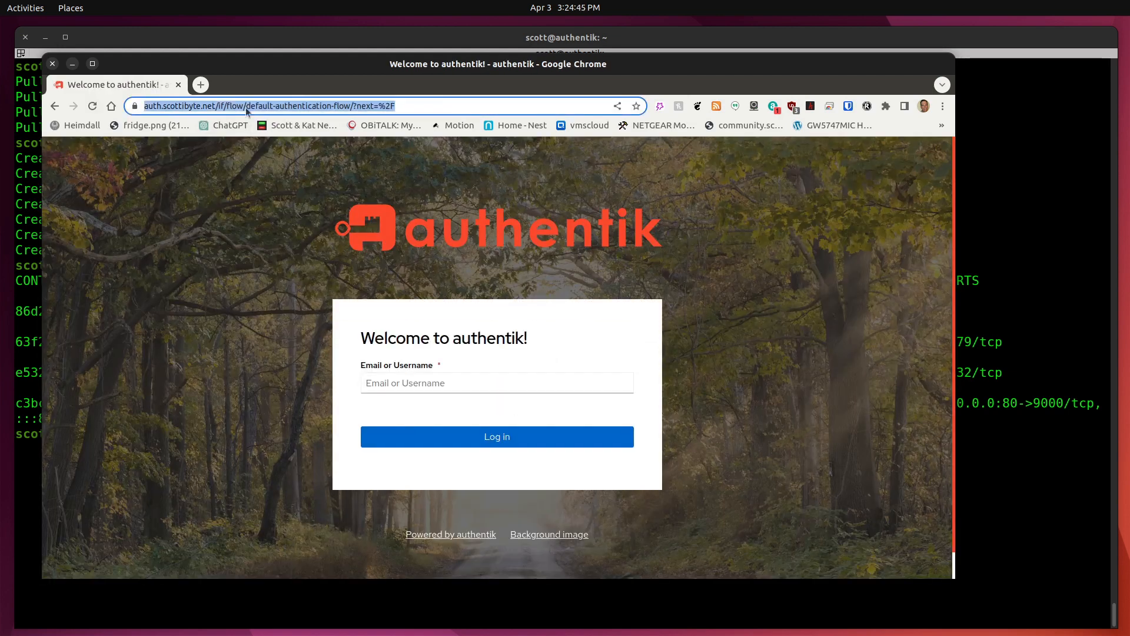
{"action": "left_click", "coordinate": [111, 106]}
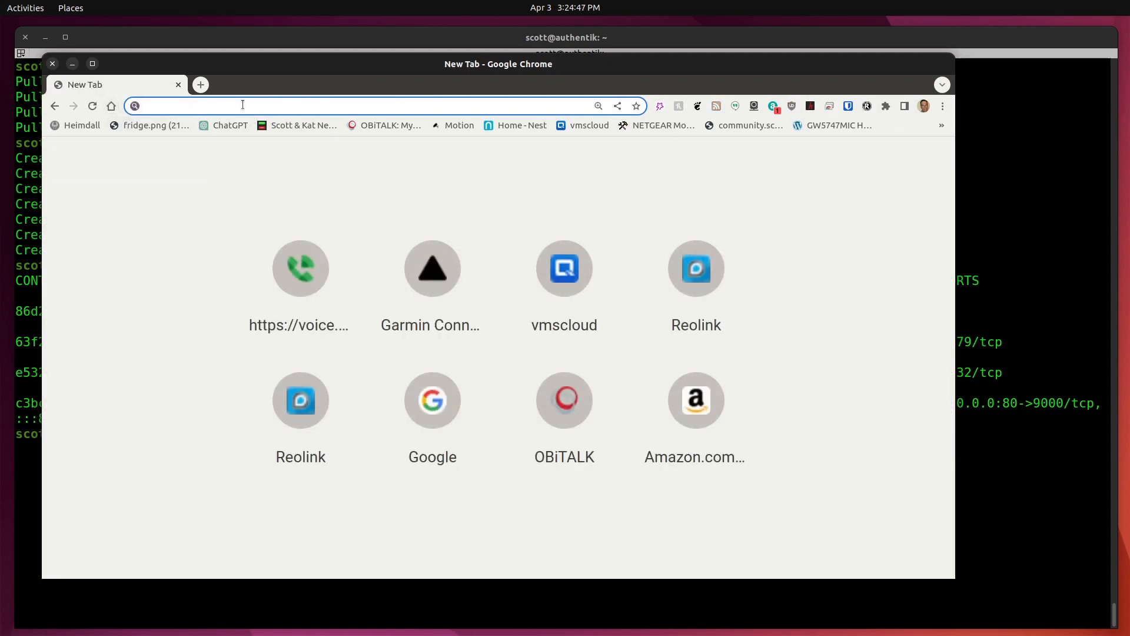
{"action": "type", "text": "white"}
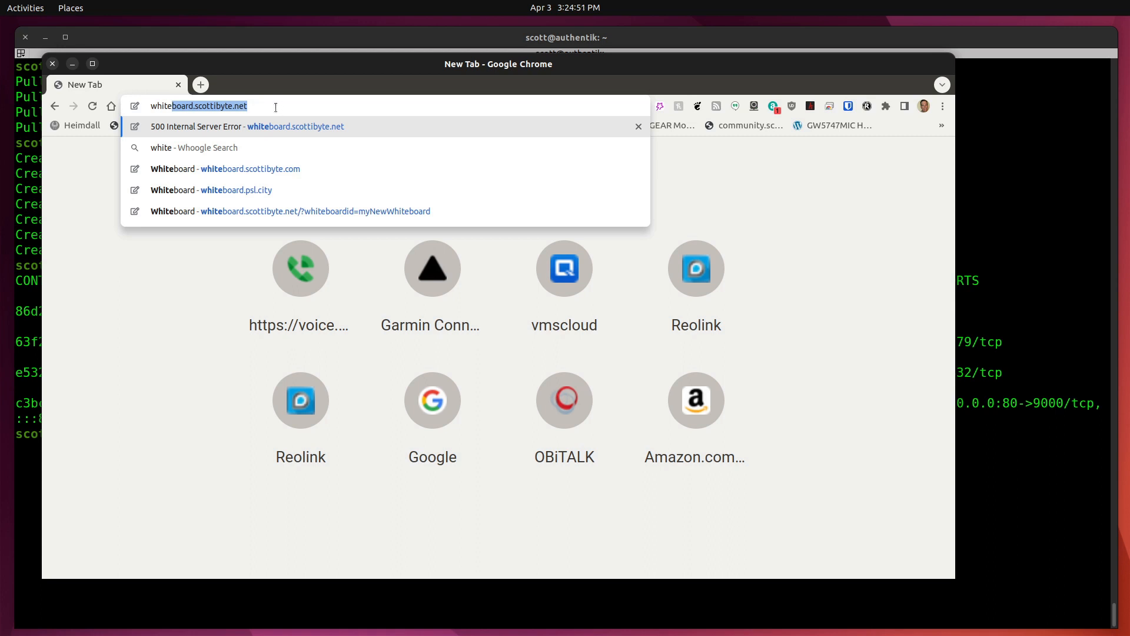
{"action": "key", "text": "Right"}
{"action": "key", "text": "Return"}
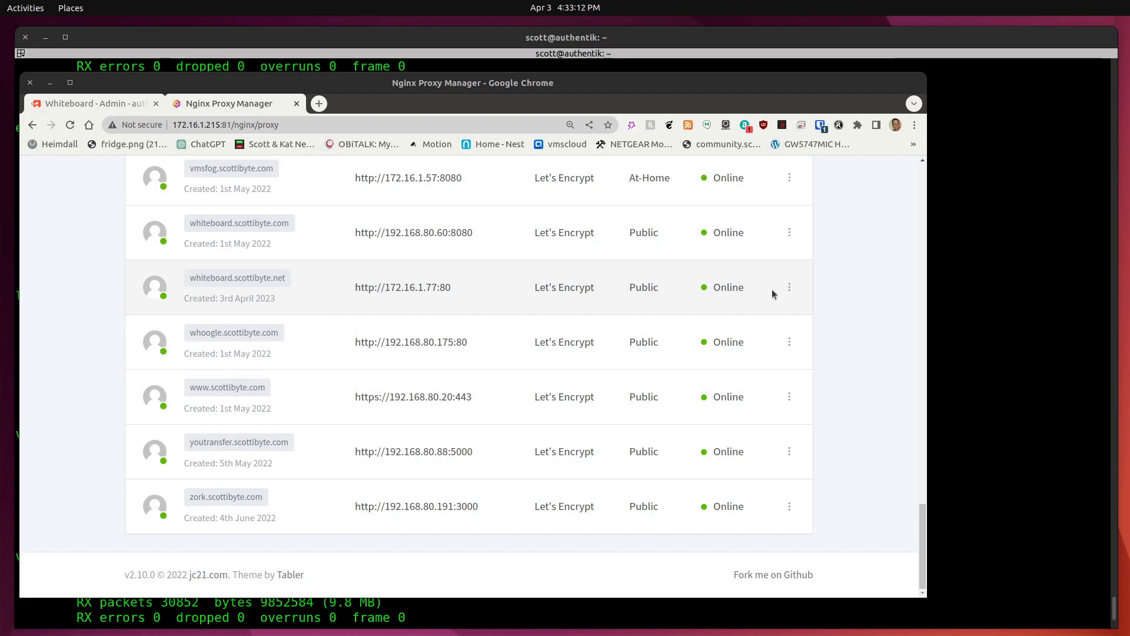
{"action": "left_click", "coordinate": [788, 288]}
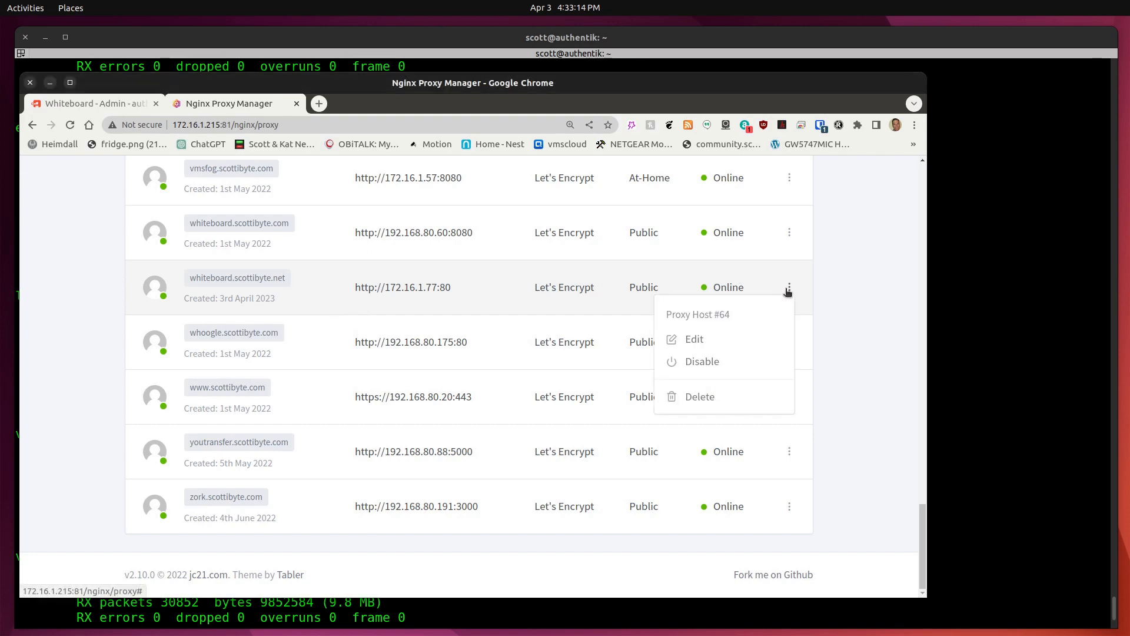
{"action": "left_click", "coordinate": [696, 340]}
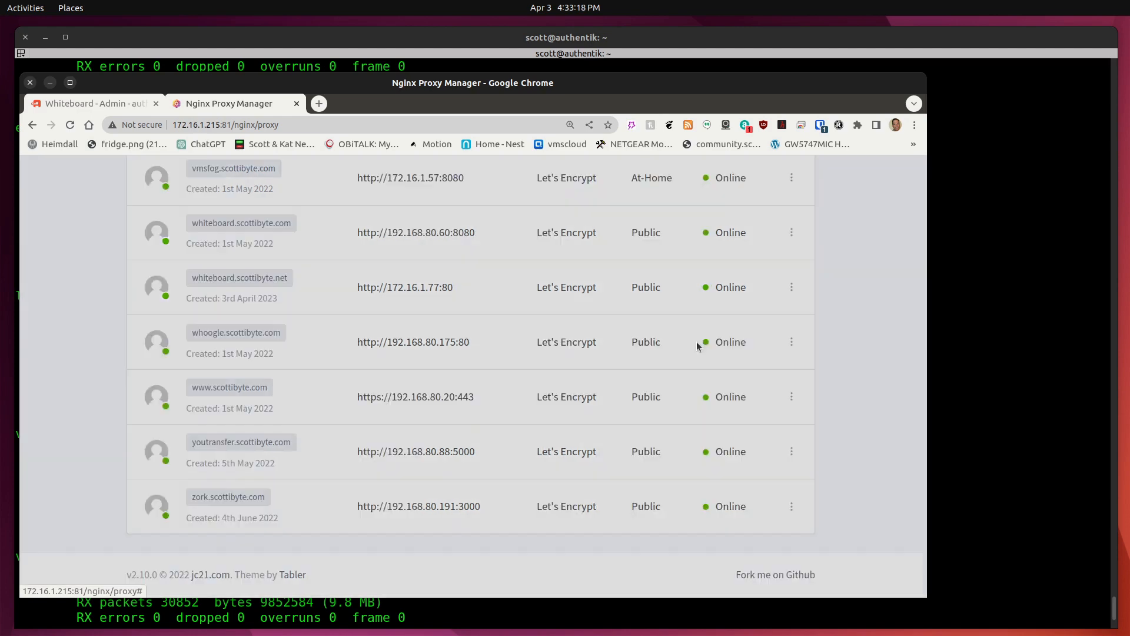
{"action": "left_click", "coordinate": [547, 244]}
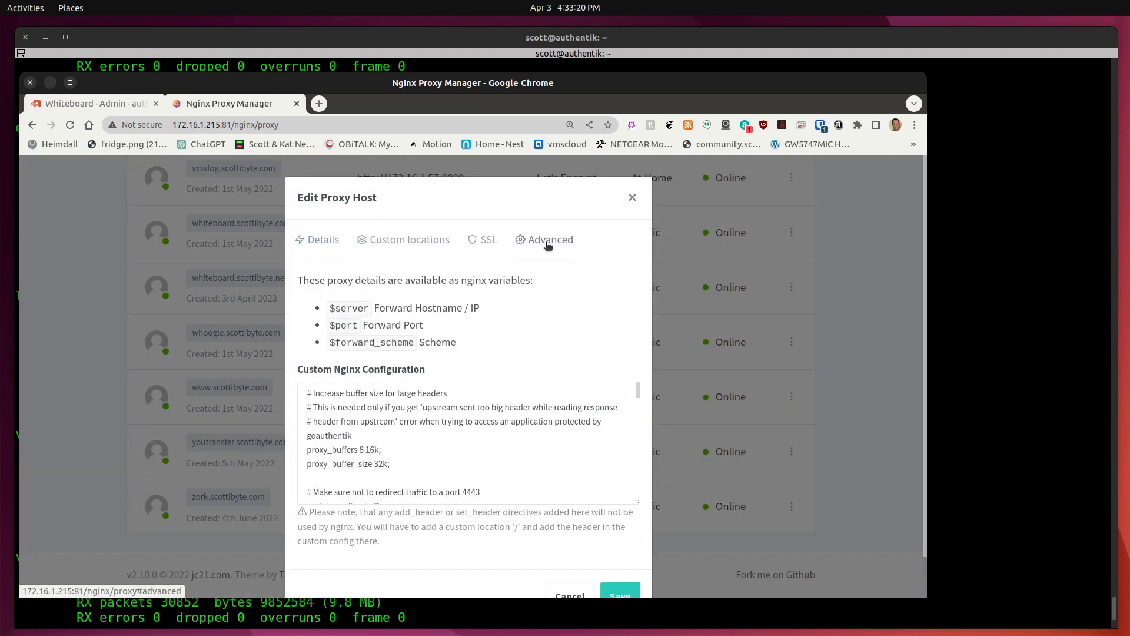
{"action": "scroll", "coordinate": [448, 431], "scroll_direction": "down", "scroll_amount": 4}
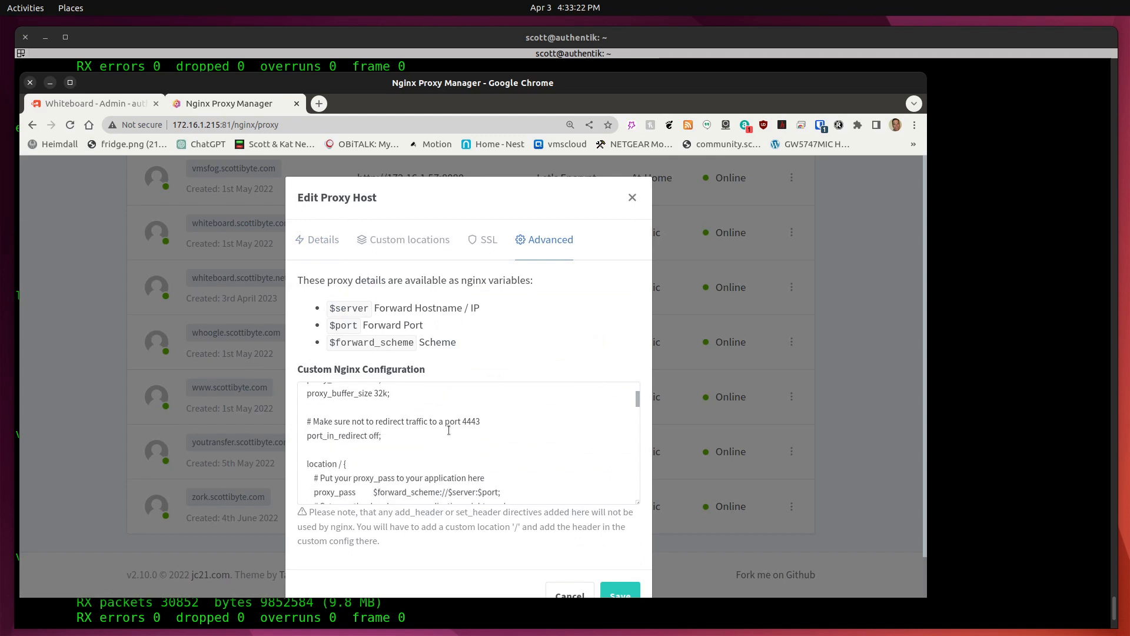
{"action": "scroll", "coordinate": [448, 430], "scroll_direction": "down", "scroll_amount": 2}
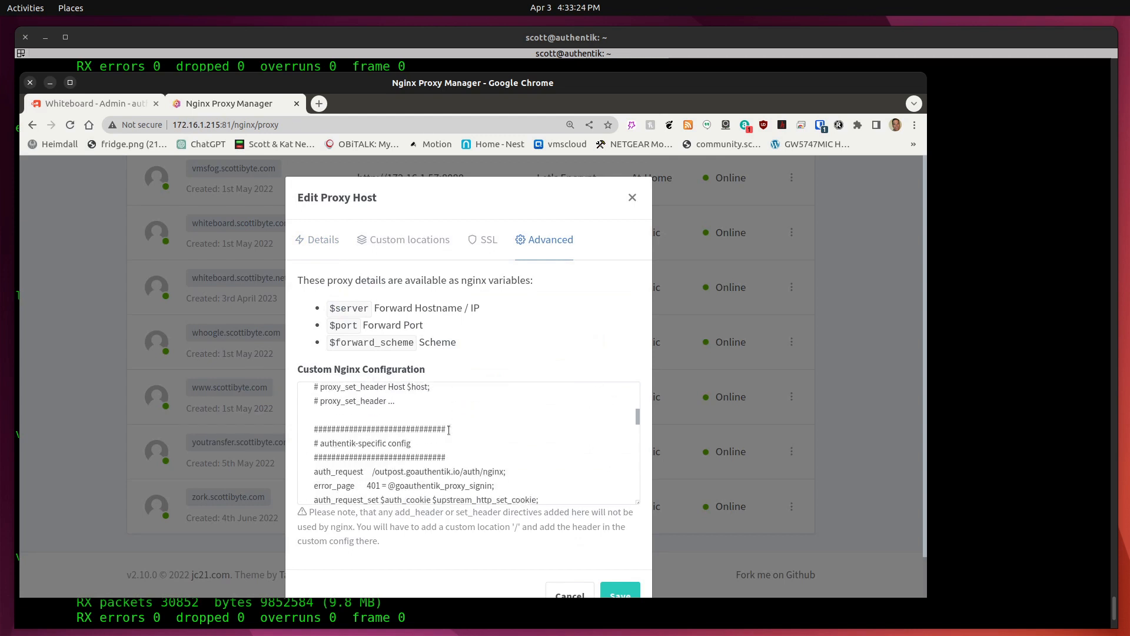
{"action": "scroll", "coordinate": [449, 430], "scroll_direction": "up", "scroll_amount": 2}
{"action": "scroll", "coordinate": [449, 431], "scroll_direction": "down", "scroll_amount": 1}
{"action": "scroll", "coordinate": [448, 430], "scroll_direction": "down", "scroll_amount": 5}
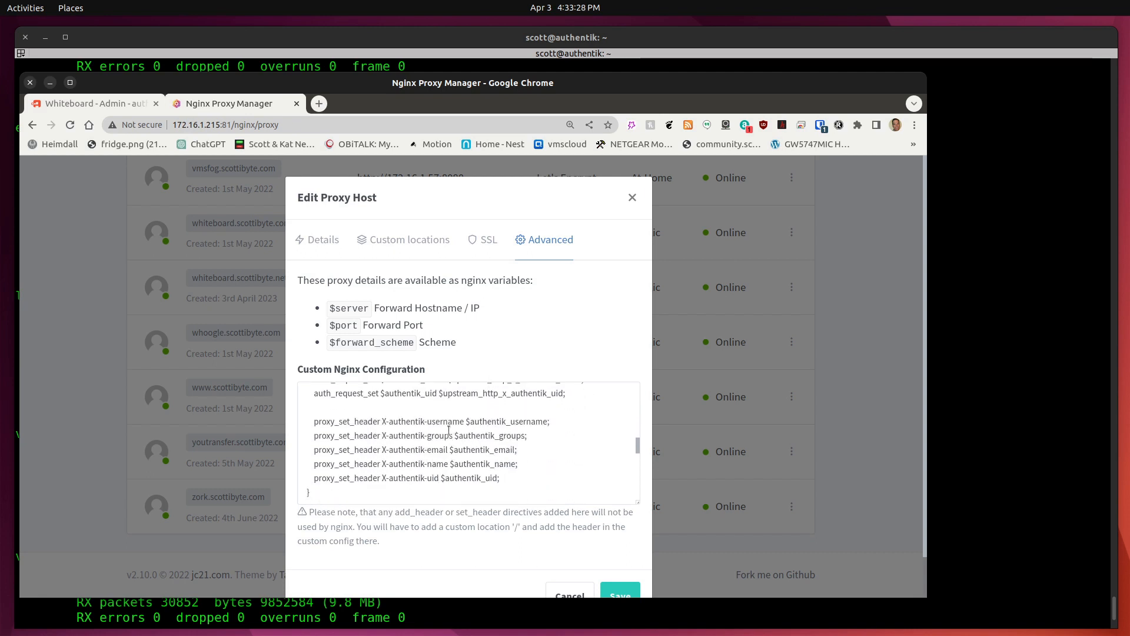
{"action": "scroll", "coordinate": [440, 430], "scroll_direction": "down", "scroll_amount": 2}
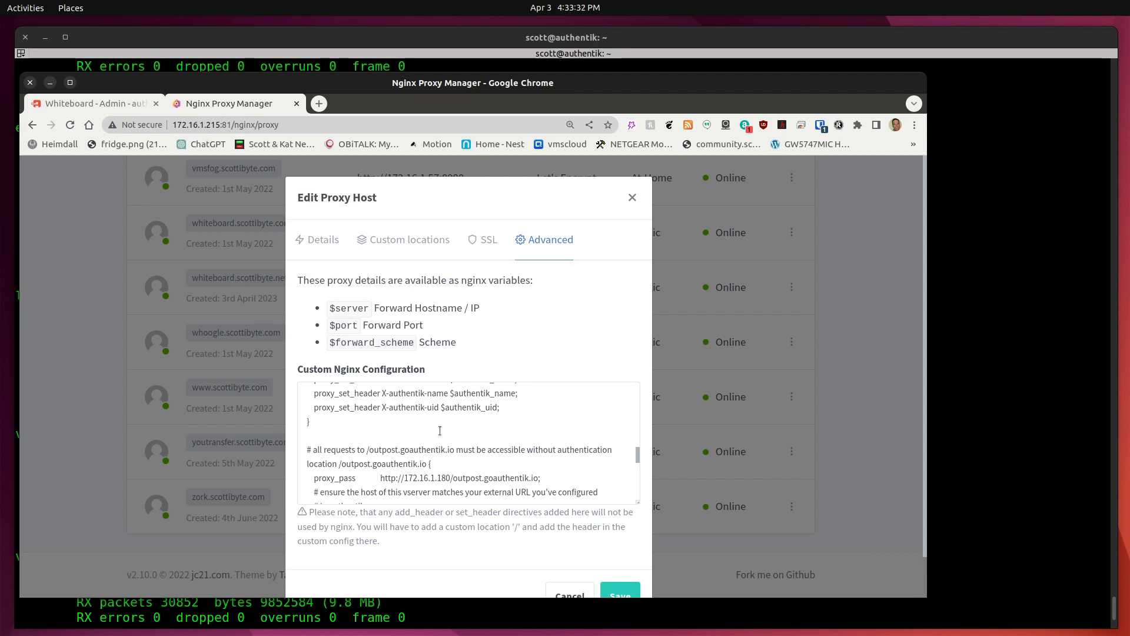
{"action": "scroll", "coordinate": [440, 430], "scroll_direction": "down", "scroll_amount": 2}
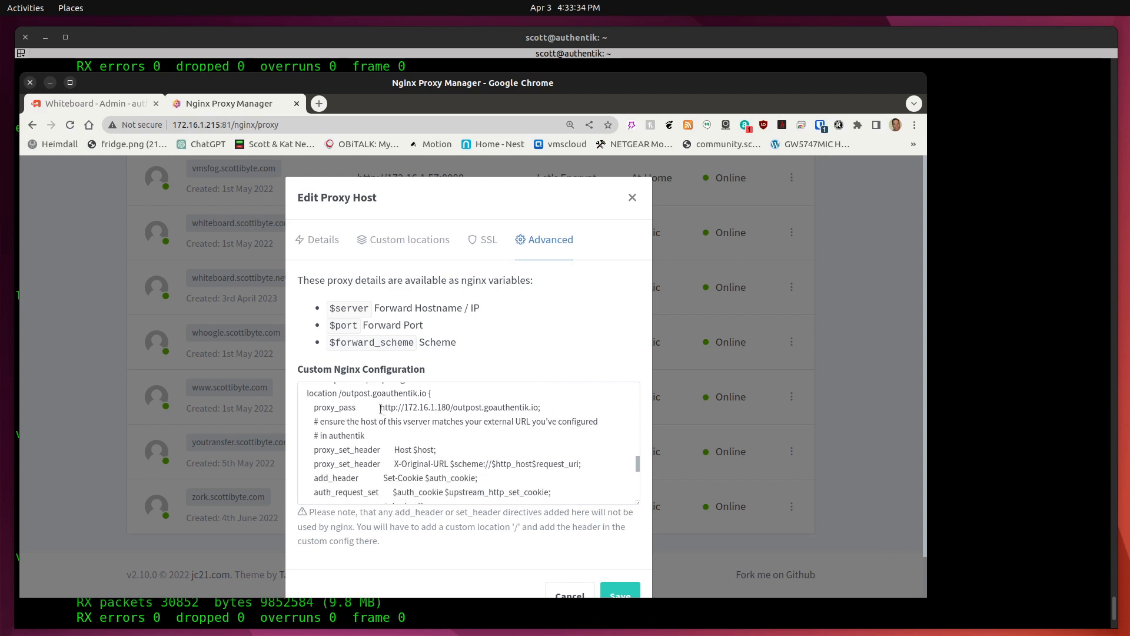
{"action": "left_click_drag", "start_coordinate": [380, 409], "coordinate": [451, 413]}
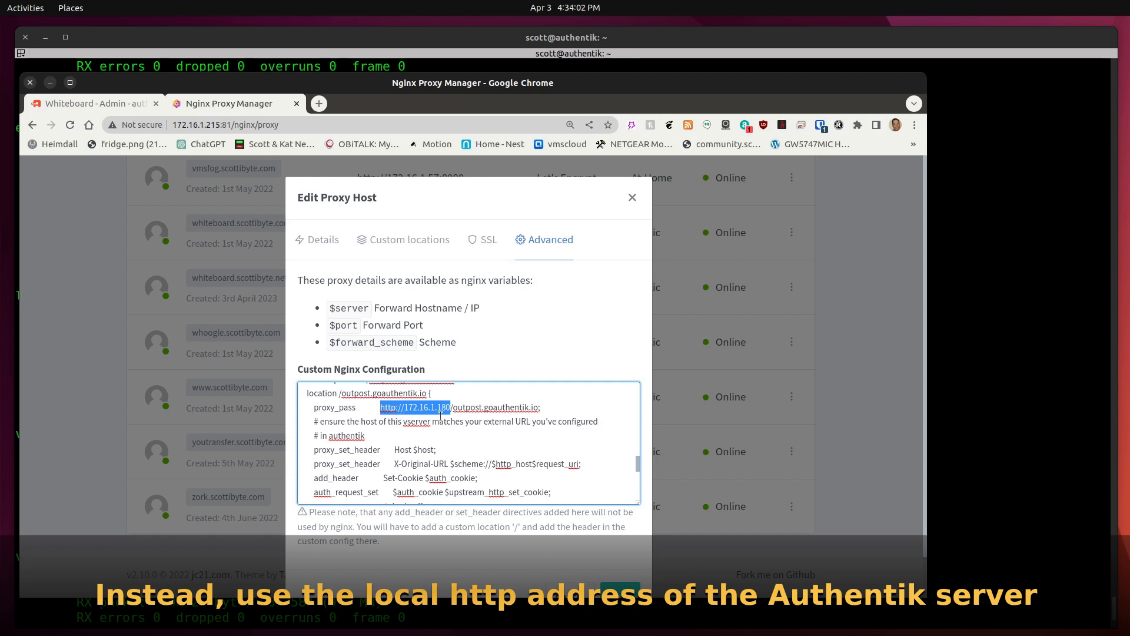
{"action": "scroll", "coordinate": [463, 441], "scroll_direction": "down", "scroll_amount": 3}
{"action": "scroll", "coordinate": [462, 441], "scroll_direction": "up", "scroll_amount": 3}
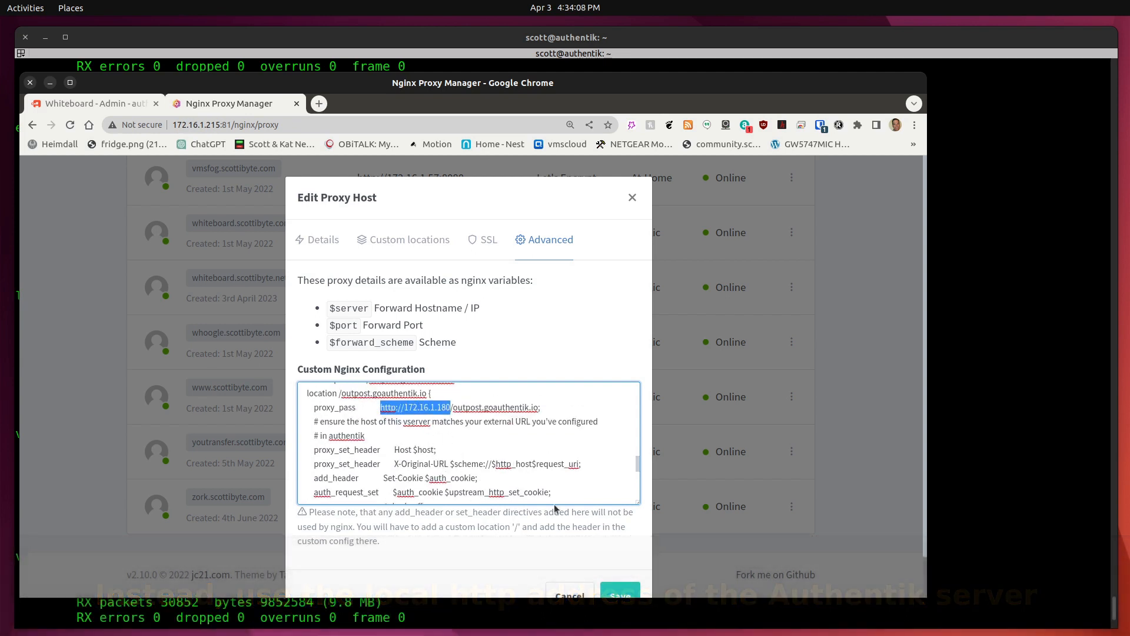
{"action": "left_click", "coordinate": [634, 197]}
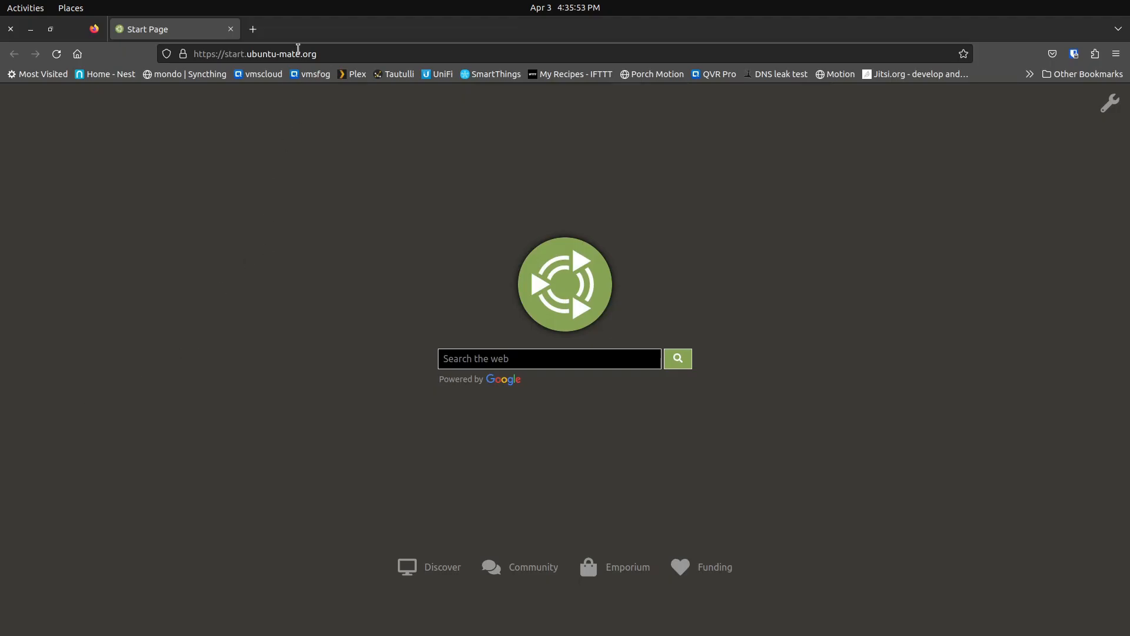
Go to whiteboard.scottibyte.net, correcting the autofilled address ending to .net.
{"action": "left_click", "coordinate": [298, 52]}
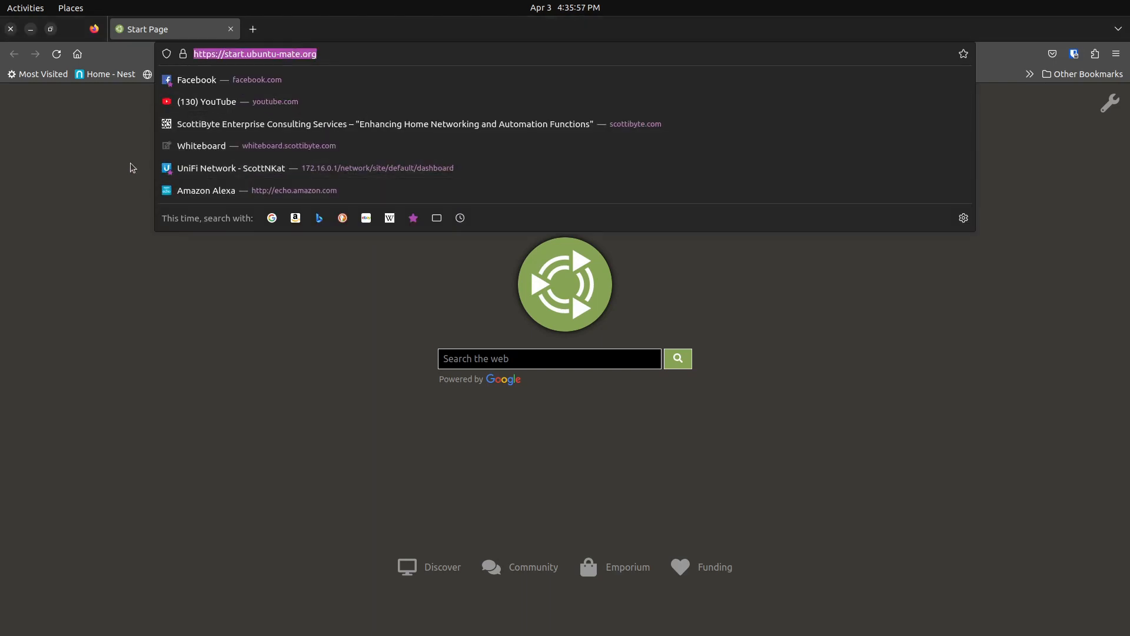
{"action": "type", "text": "whiteboard.scottibyte.com/"}
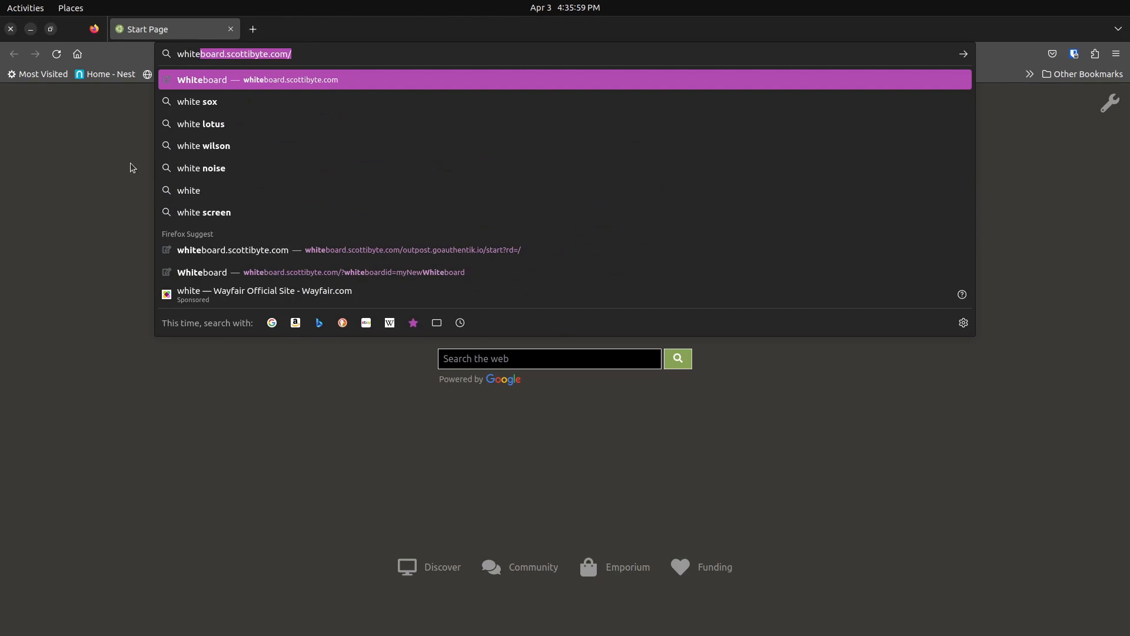
{"action": "left_click", "coordinate": [327, 52]}
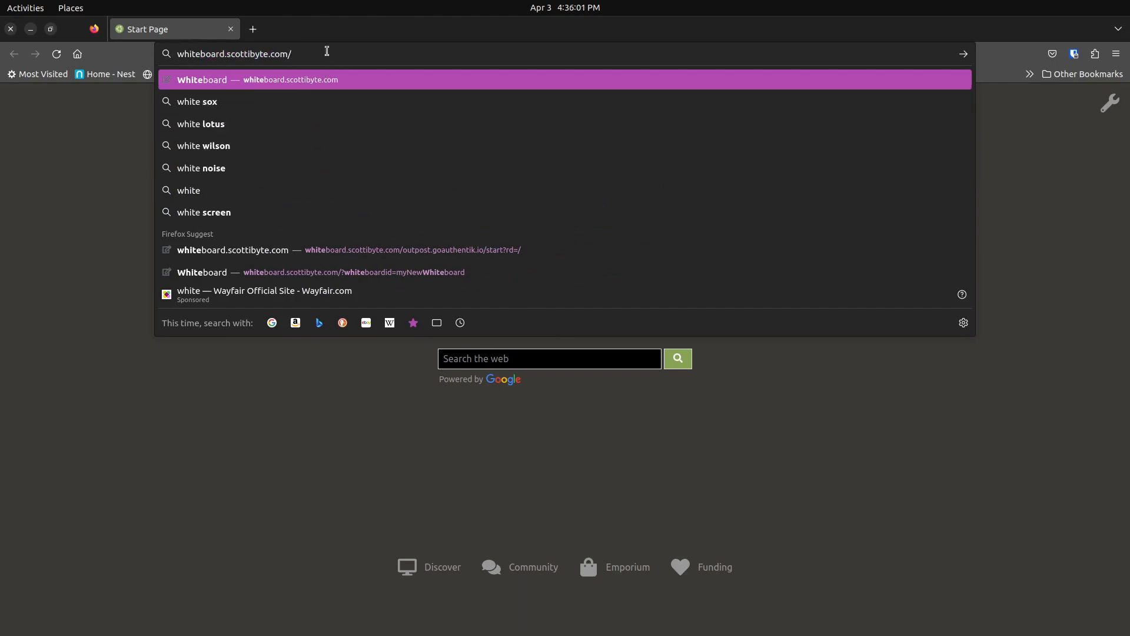
{"action": "key", "text": "BackSpace"}
{"action": "key", "text": "BackSpace"}
{"action": "key", "text": "BackSpace"}
{"action": "key", "text": "BackSpace"}
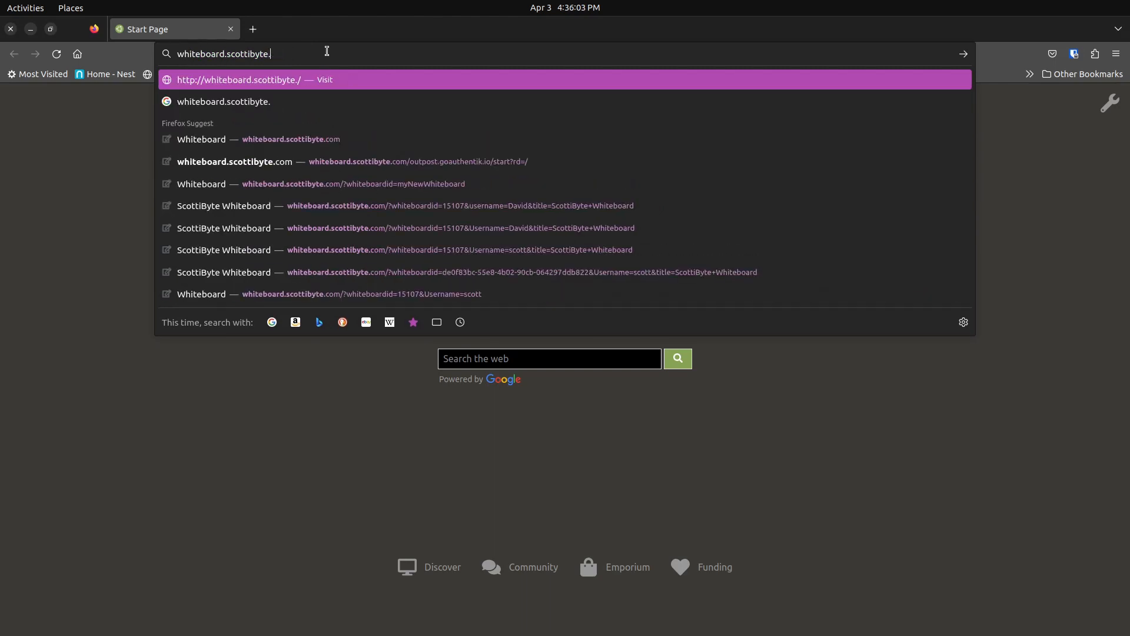
{"action": "type", "text": "net"}
{"action": "key", "text": "Return"}
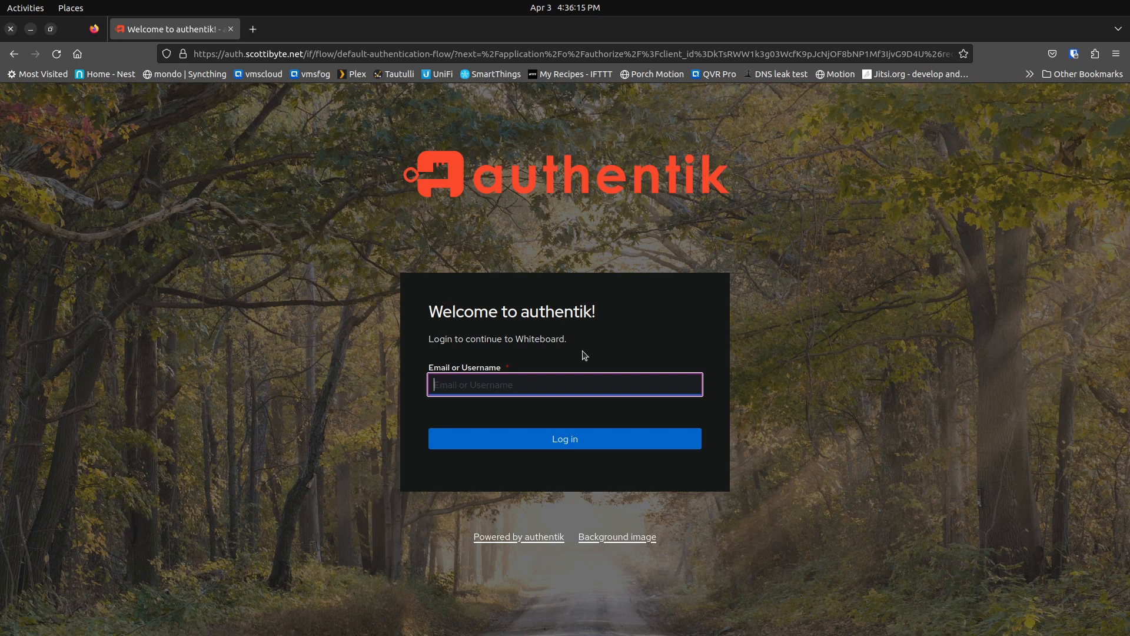
Sign in with the account's e-mail and password, declining to save the login in the browser.
{"action": "left_click", "coordinate": [601, 449]}
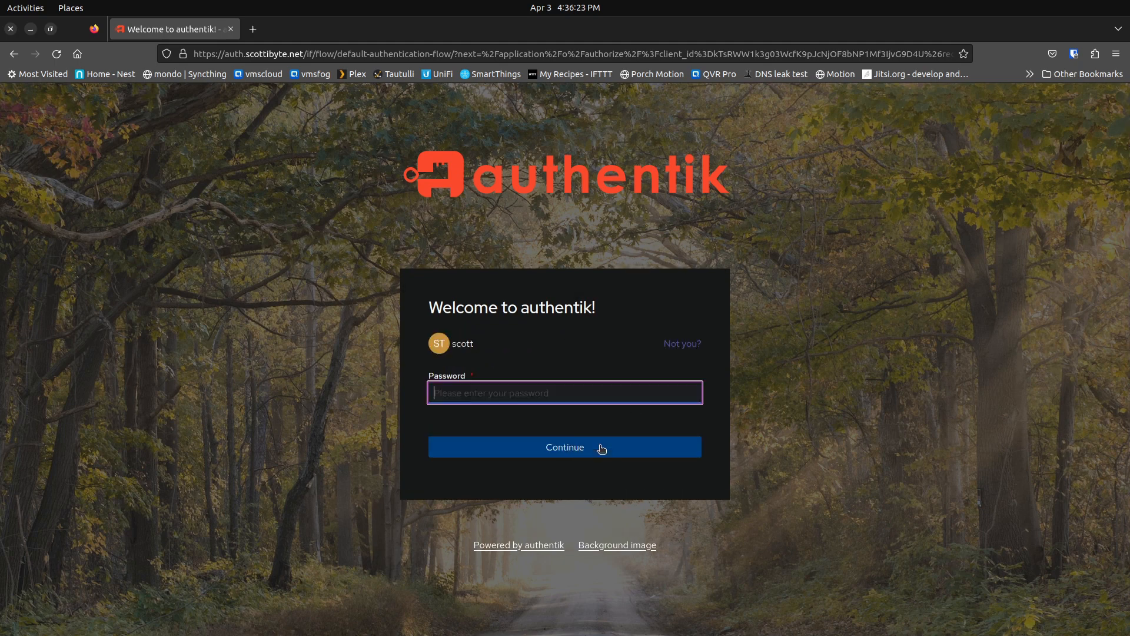
{"action": "type", "text": "••••"}
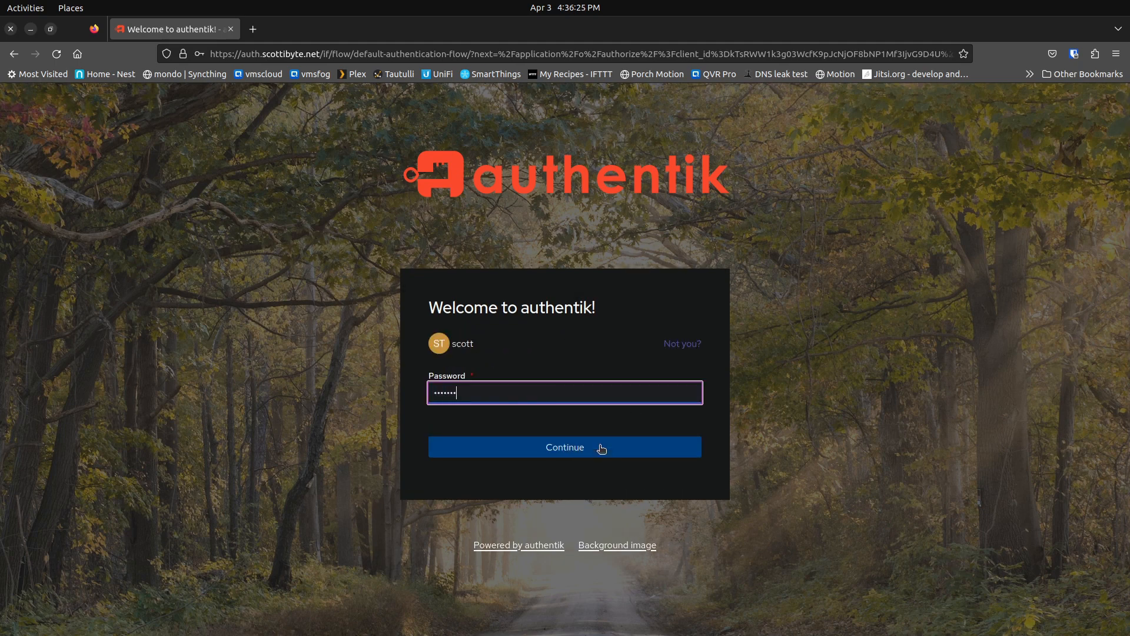
{"action": "type", "text": "••••"}
{"action": "left_click", "coordinate": [601, 449]}
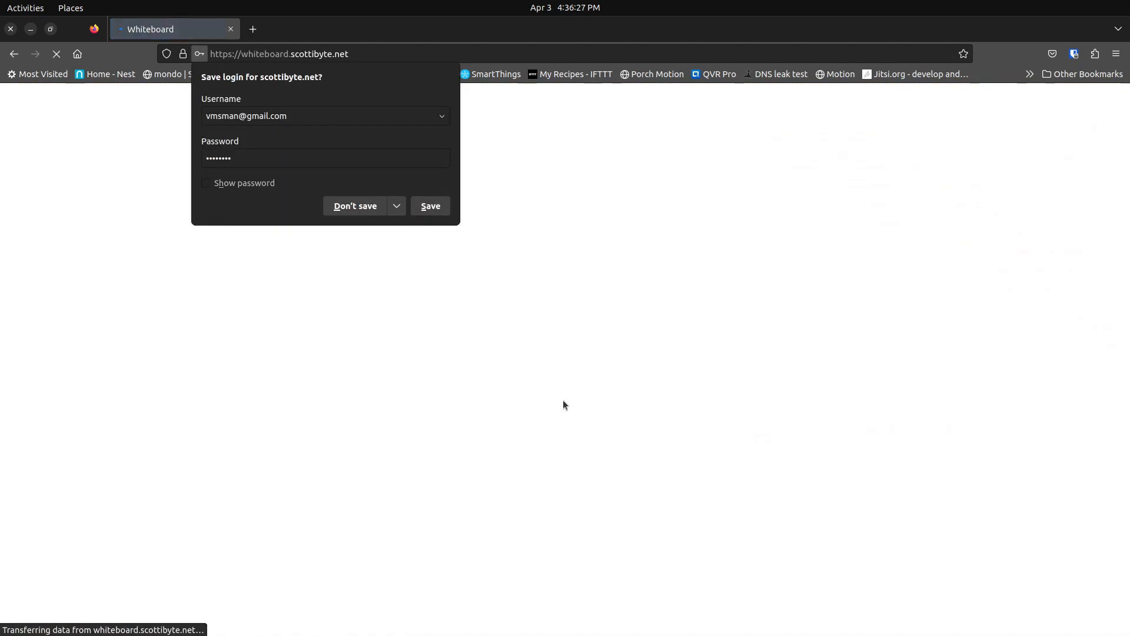
{"action": "left_click", "coordinate": [360, 208]}
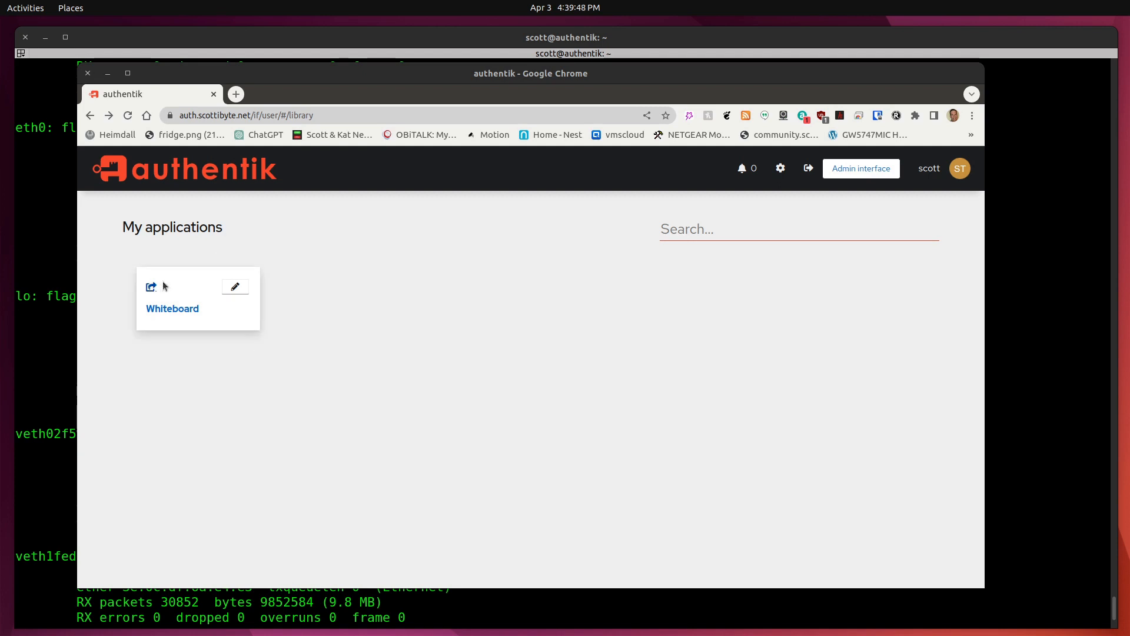
Open the Whiteboard app, return to the app library, and enter the admin interface.
{"action": "left_click", "coordinate": [185, 309]}
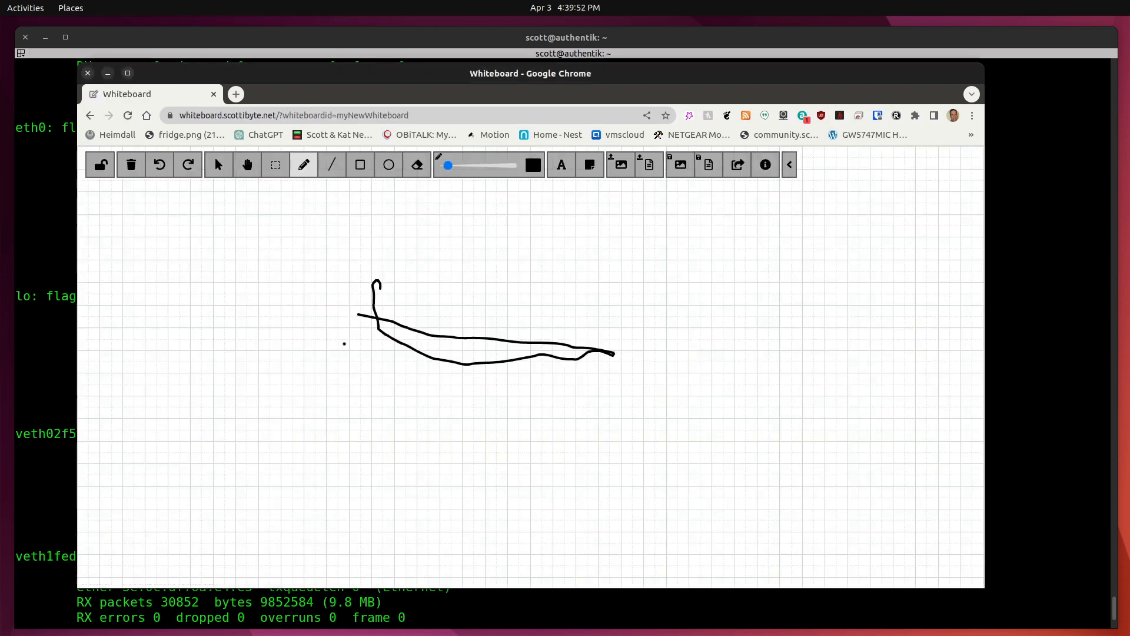
{"action": "left_click", "coordinate": [90, 116]}
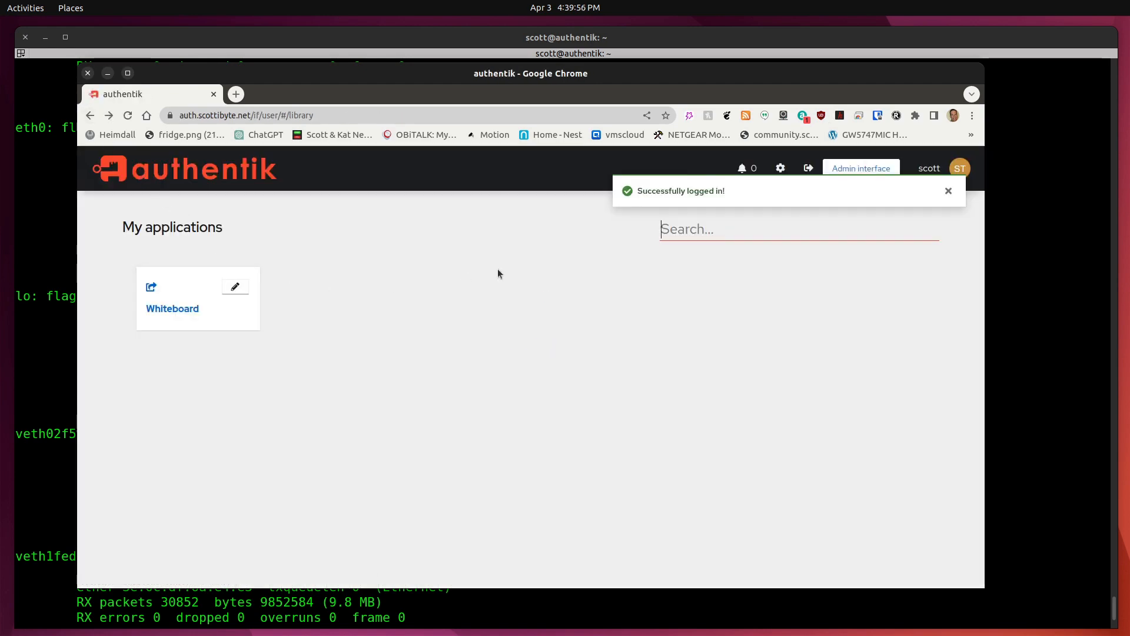
{"action": "left_click", "coordinate": [857, 171]}
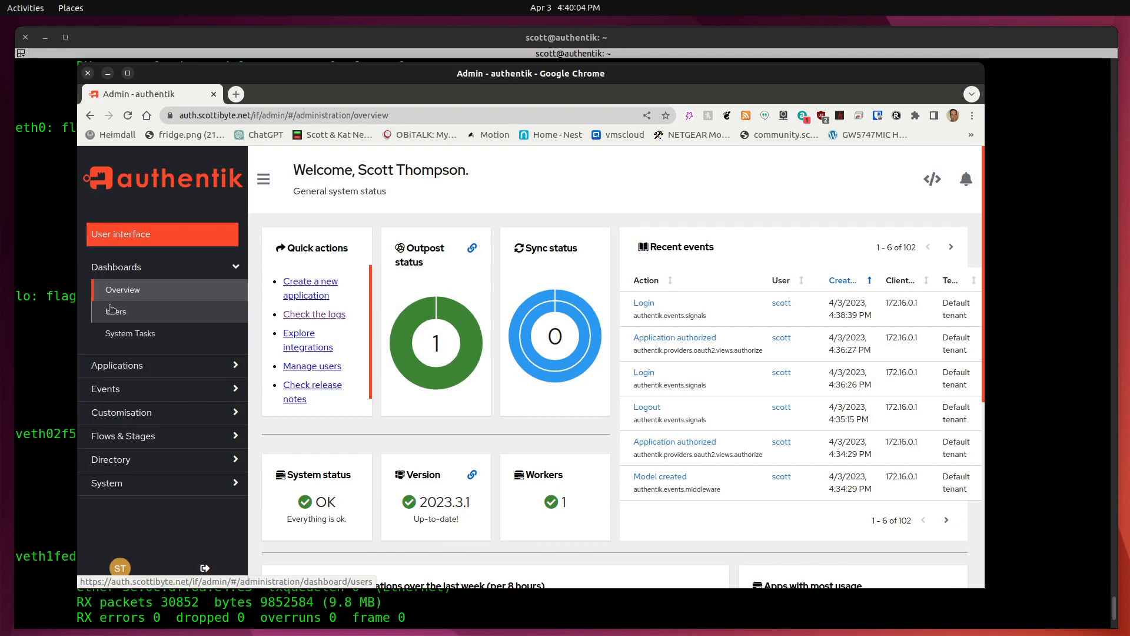
Browse Applications, Providers and Outposts, reviewing the Embedded Outpost's settings and cancelling without changes.
{"action": "left_click", "coordinate": [226, 367]}
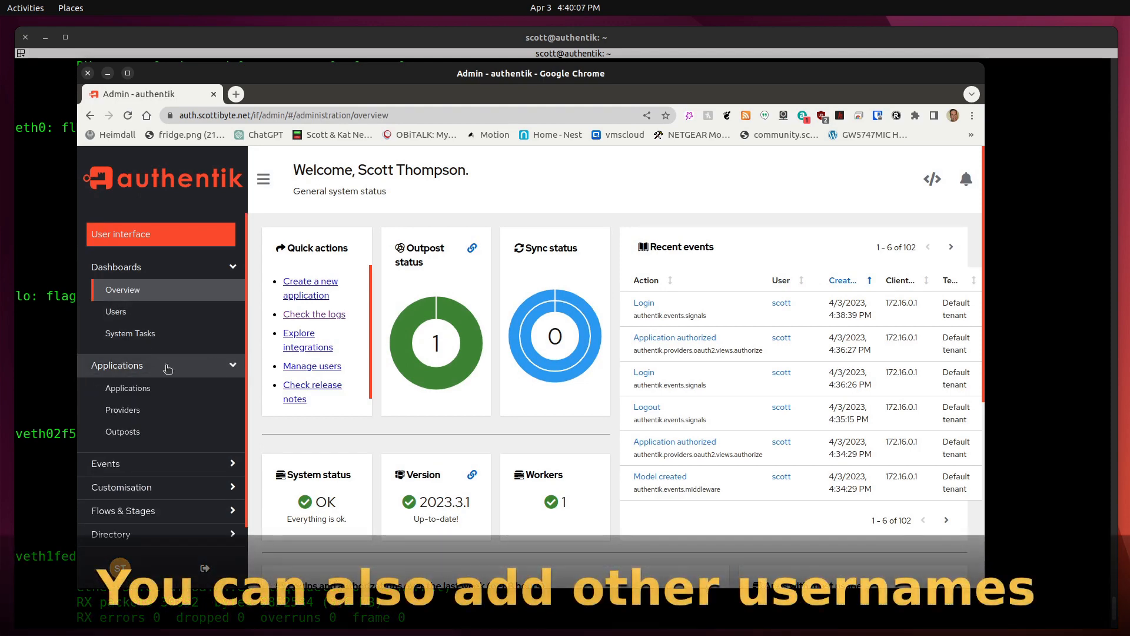
{"action": "left_click", "coordinate": [107, 392]}
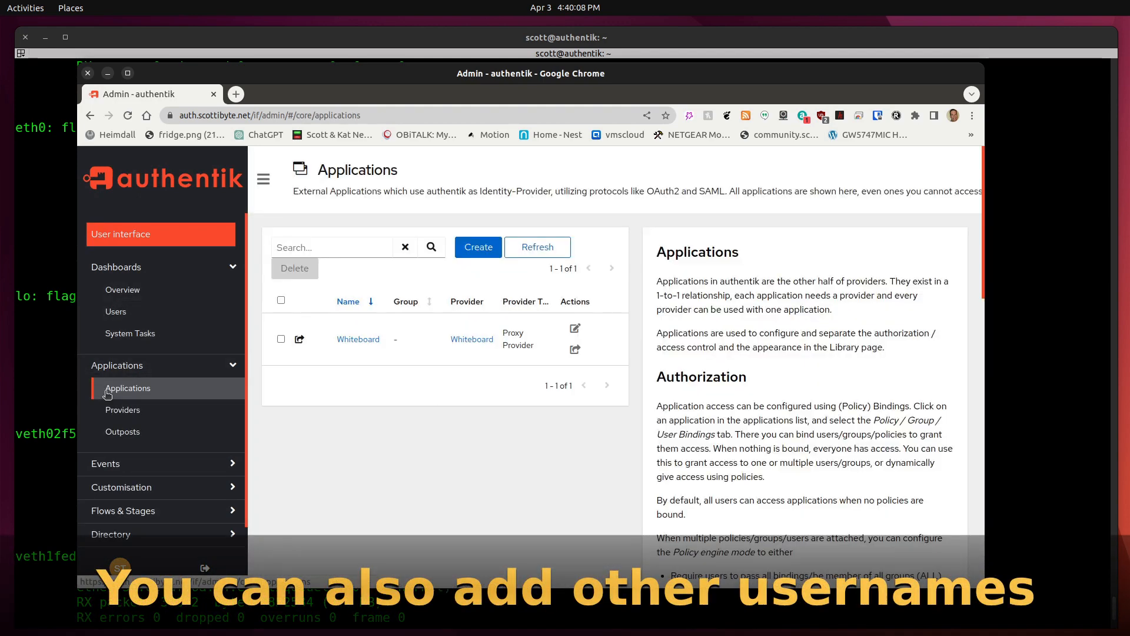
{"action": "left_click", "coordinate": [130, 411]}
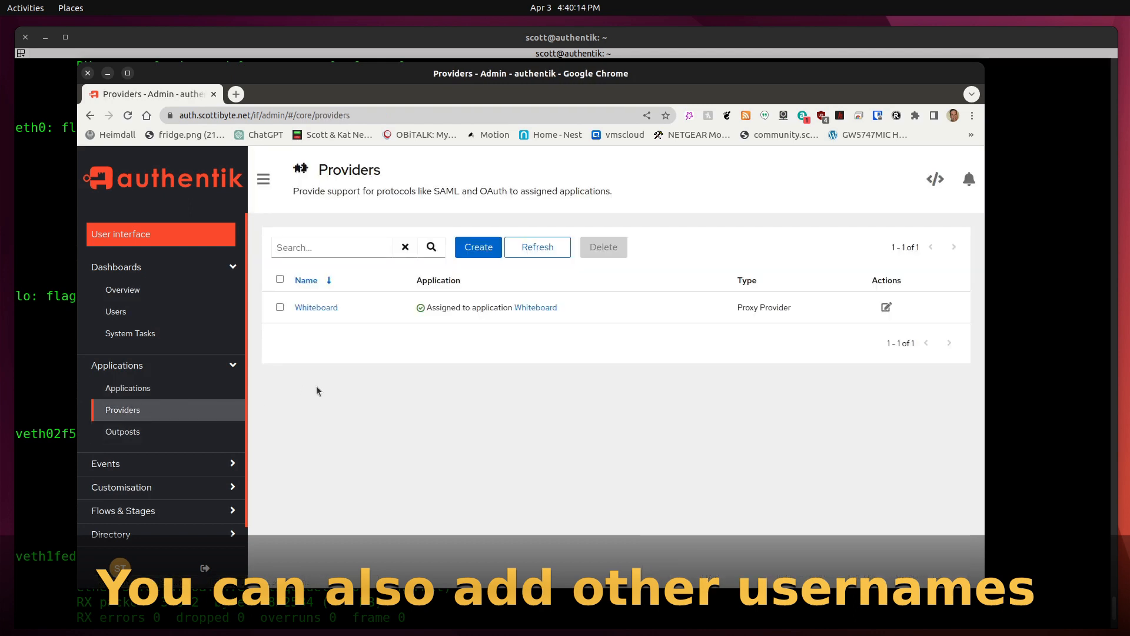
{"action": "left_click", "coordinate": [131, 435]}
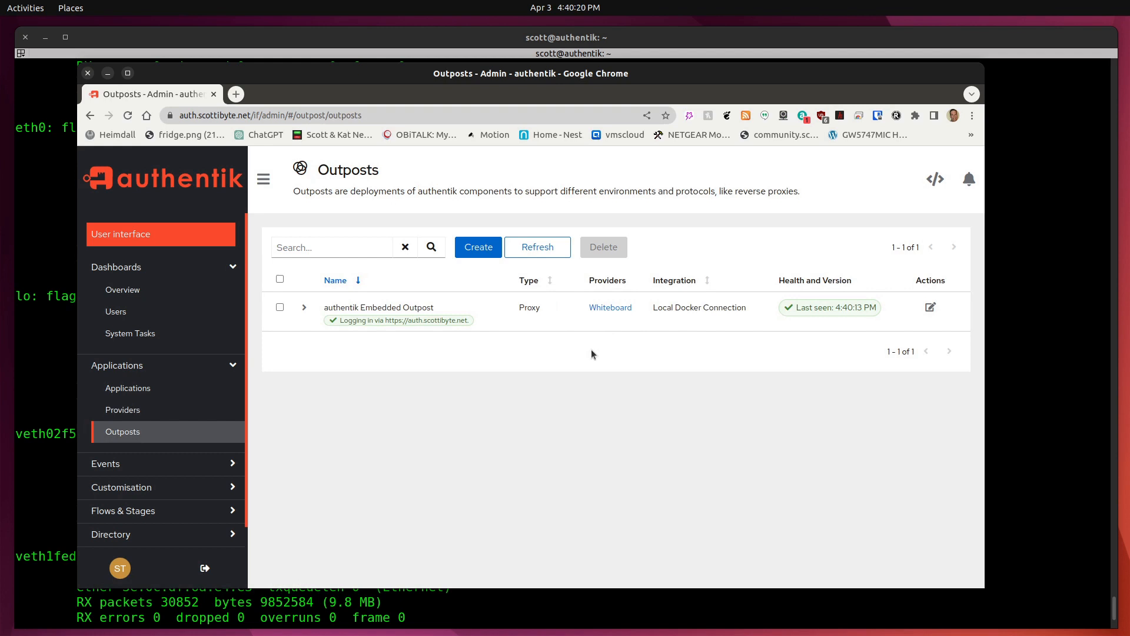
{"action": "left_click", "coordinate": [930, 306]}
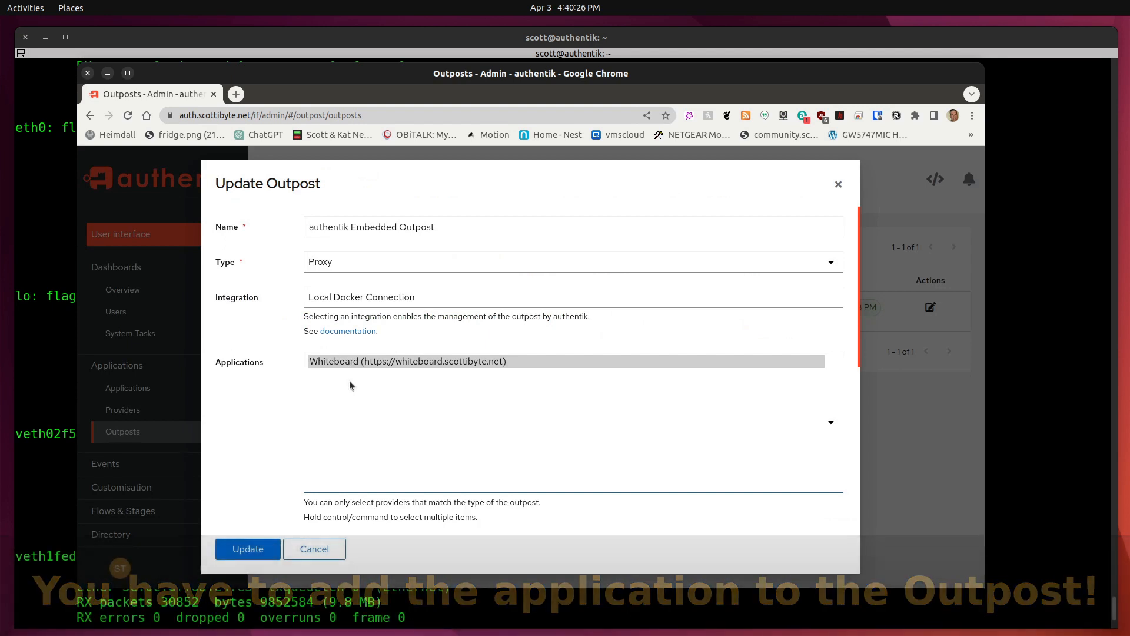
{"action": "left_click", "coordinate": [311, 549]}
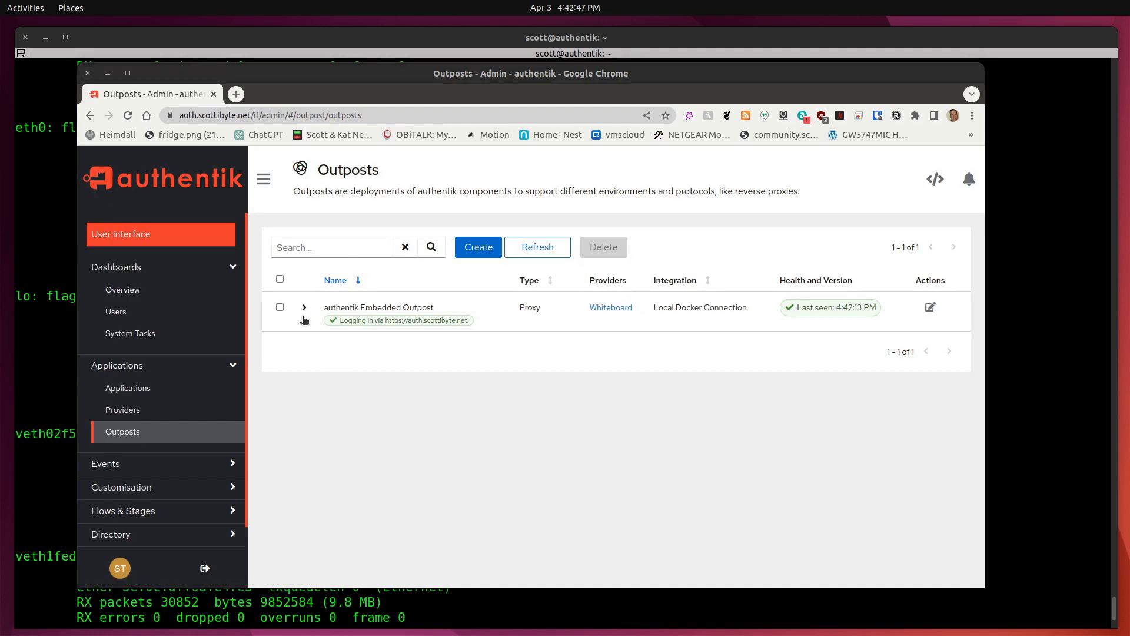
Switch to the user interface and open the MFA Devices settings.
{"action": "left_click", "coordinate": [147, 235]}
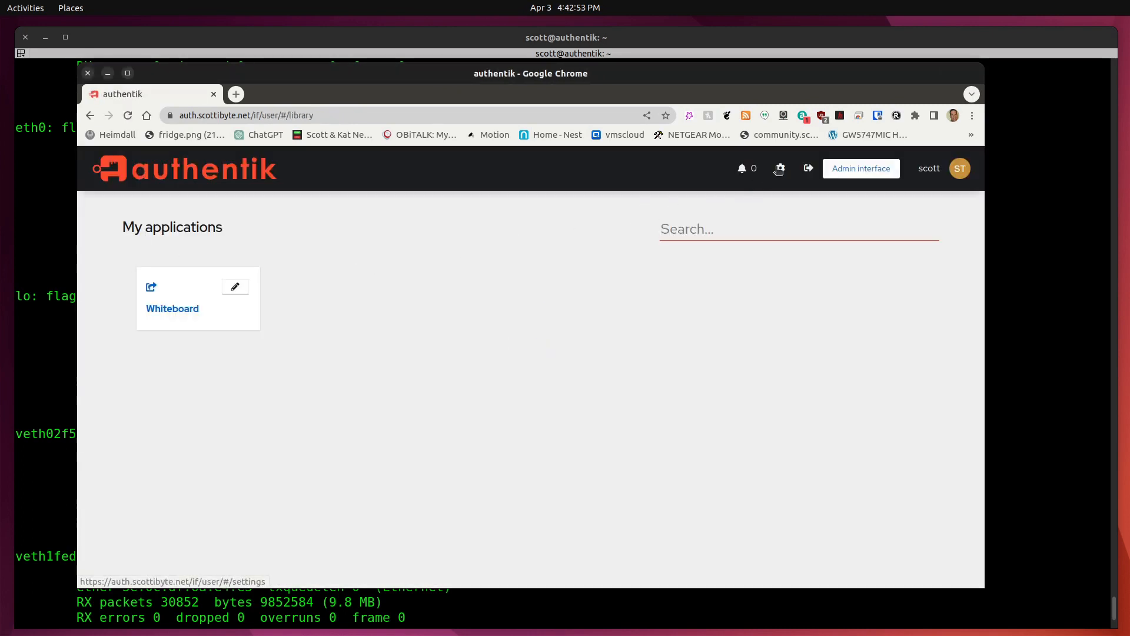
{"action": "left_click", "coordinate": [778, 169]}
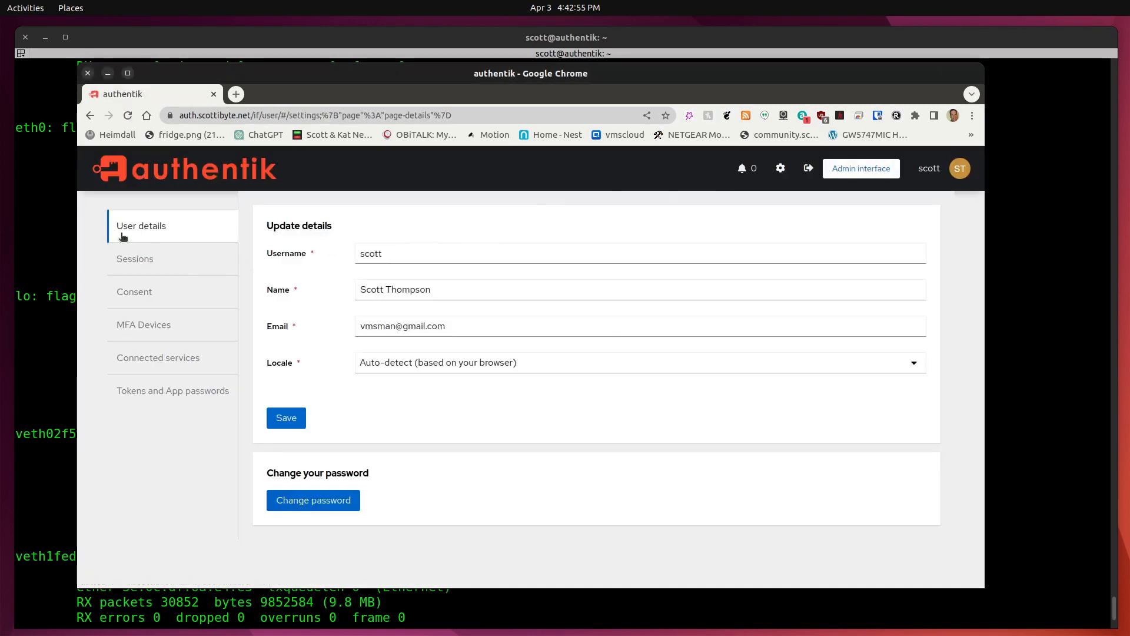
{"action": "left_click", "coordinate": [132, 328]}
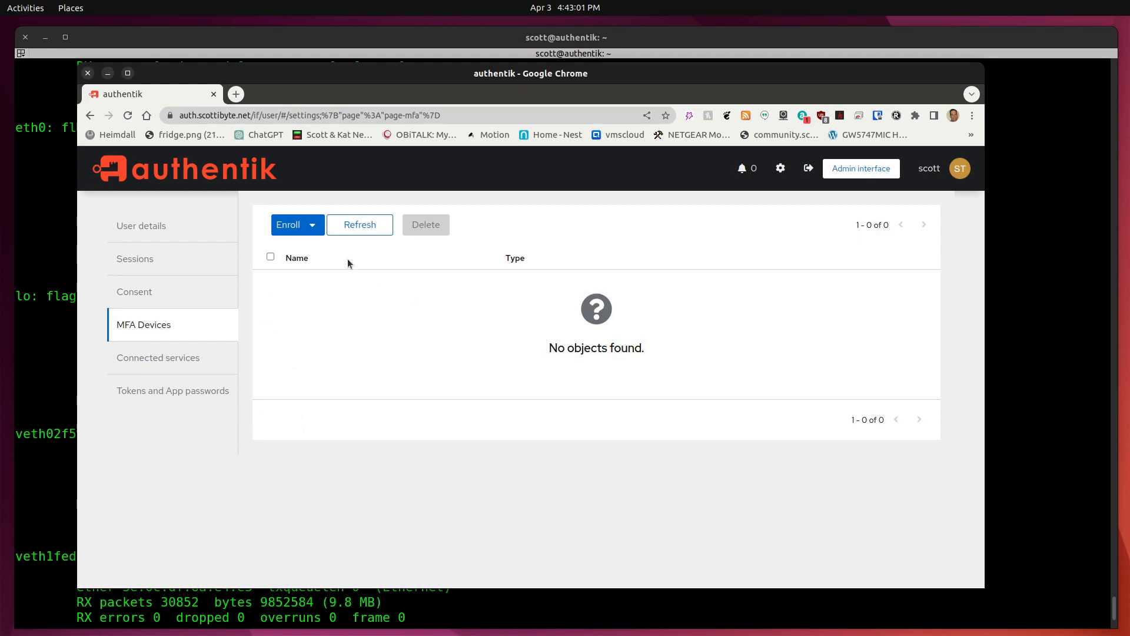
Try enrolling a Security key authenticator, cancel the PIN prompt, and return to MFA Devices.
{"action": "left_click", "coordinate": [300, 224]}
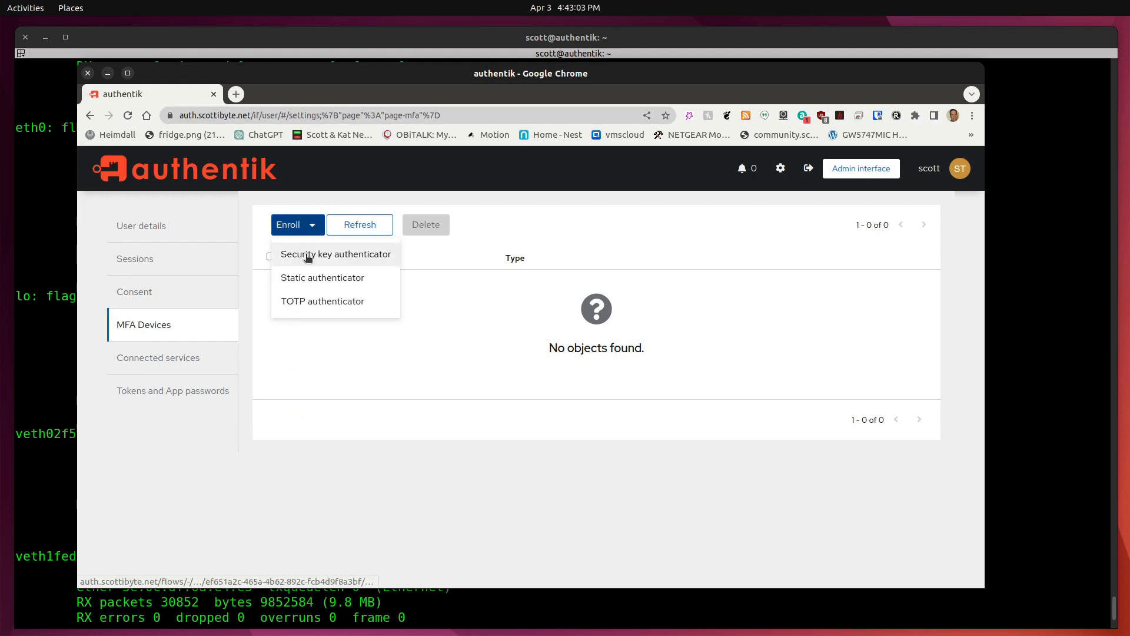
{"action": "left_click", "coordinate": [305, 257]}
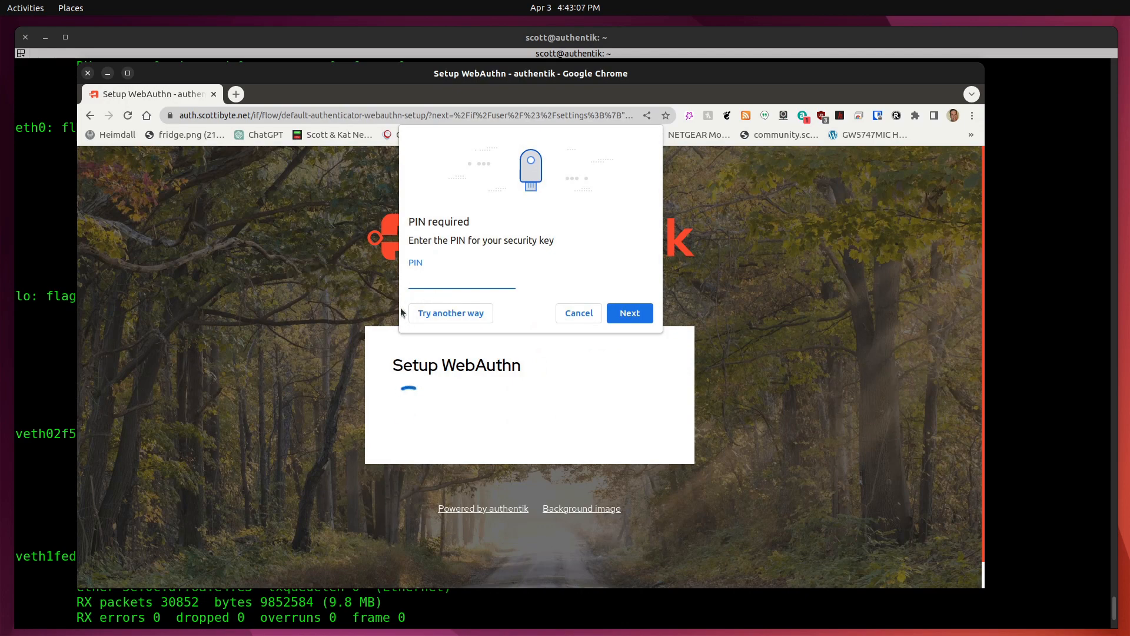
{"action": "left_click", "coordinate": [577, 314]}
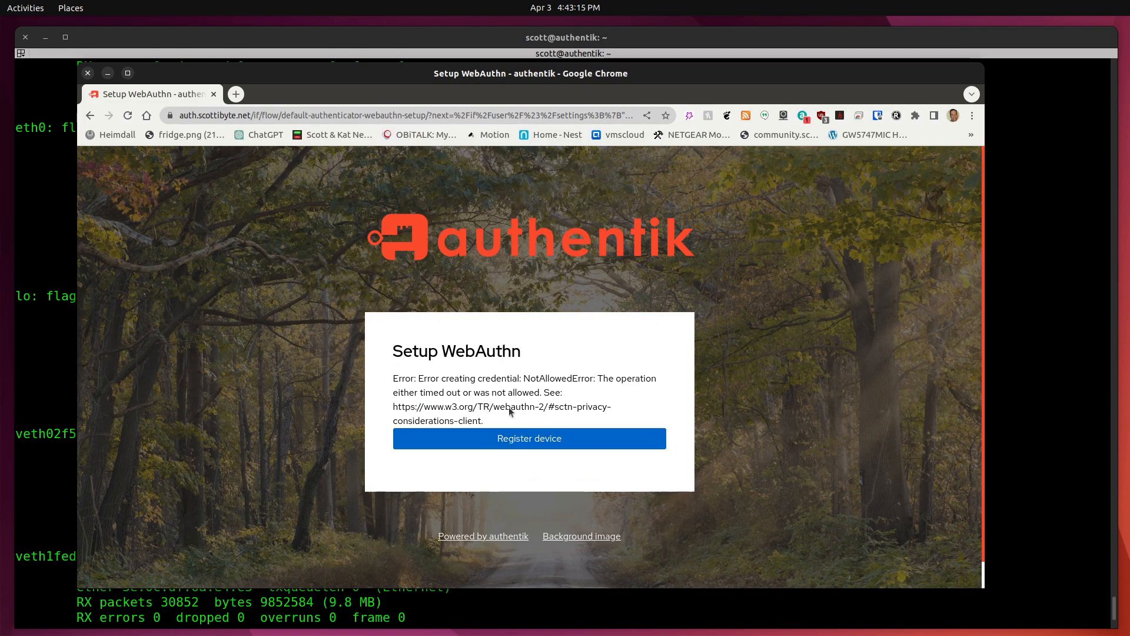
{"action": "left_click", "coordinate": [91, 116]}
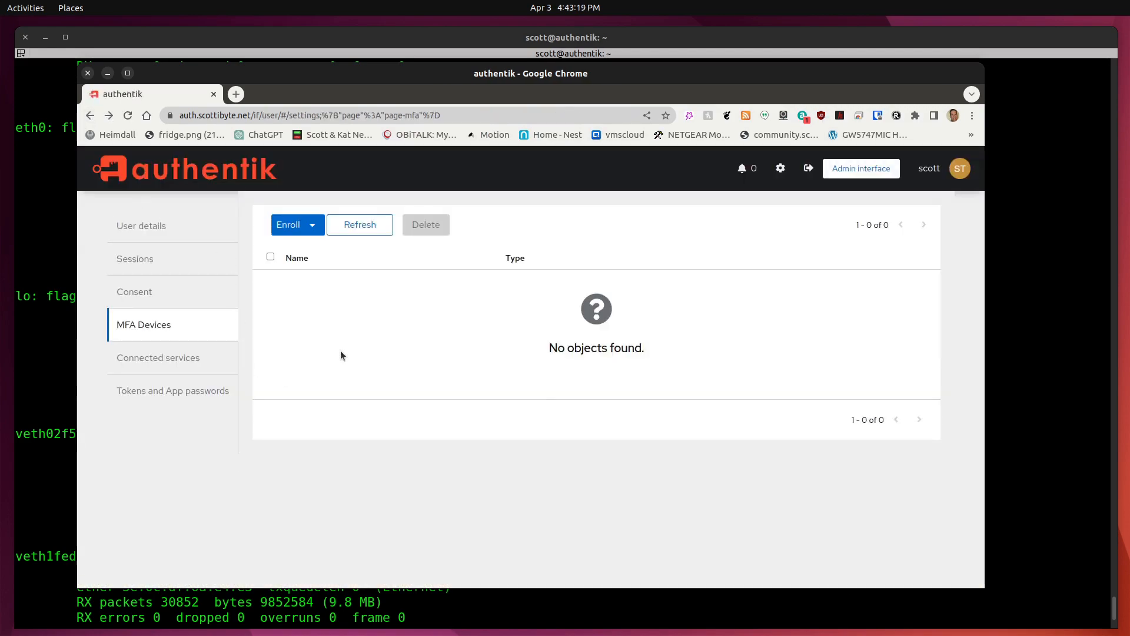
{"action": "left_click", "coordinate": [306, 231]}
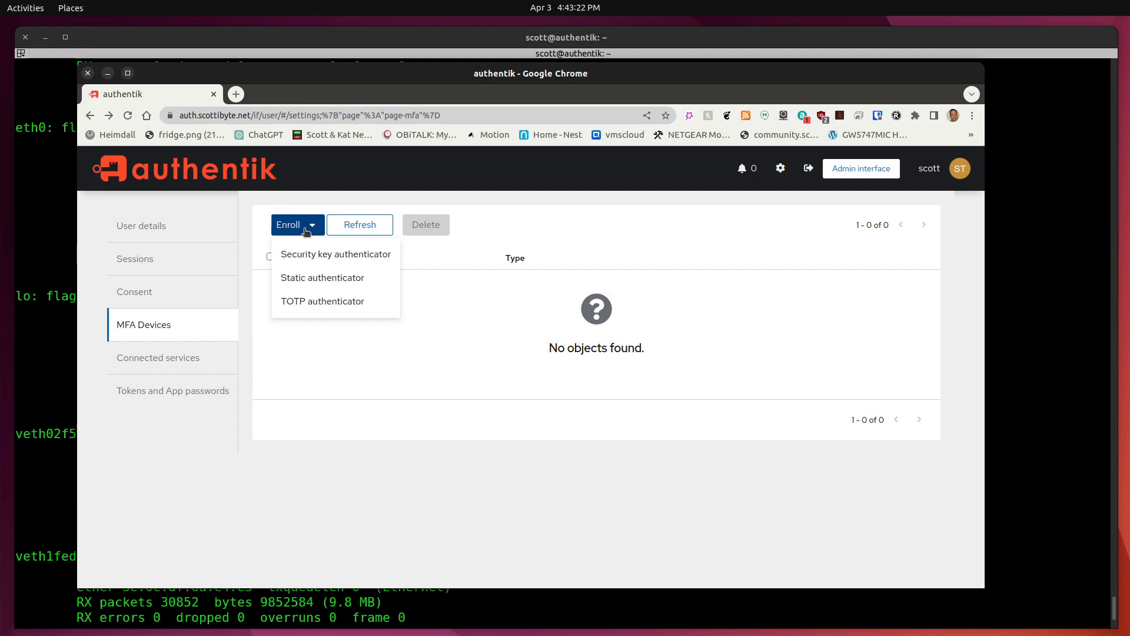
{"action": "left_click", "coordinate": [307, 279]}
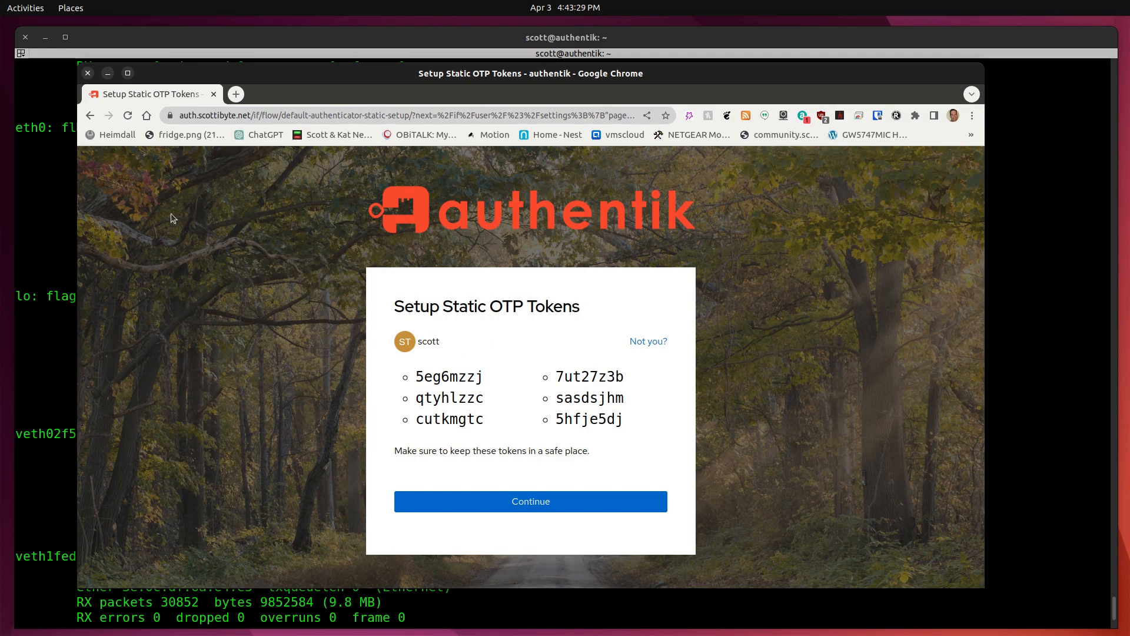
{"action": "left_click", "coordinate": [90, 116]}
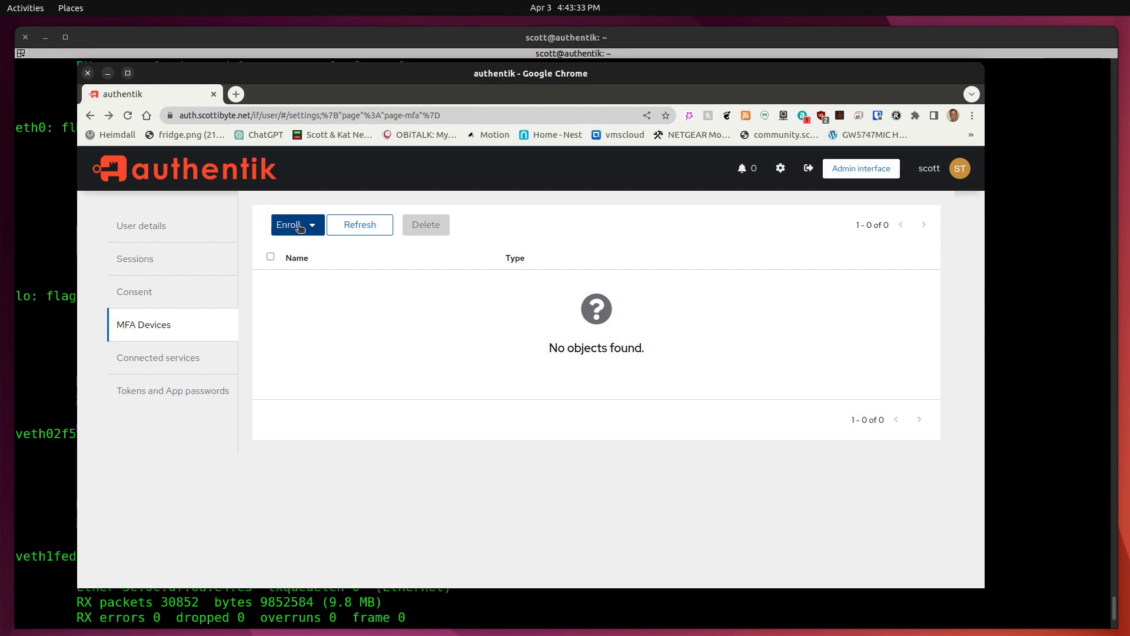
{"action": "left_click", "coordinate": [286, 228]}
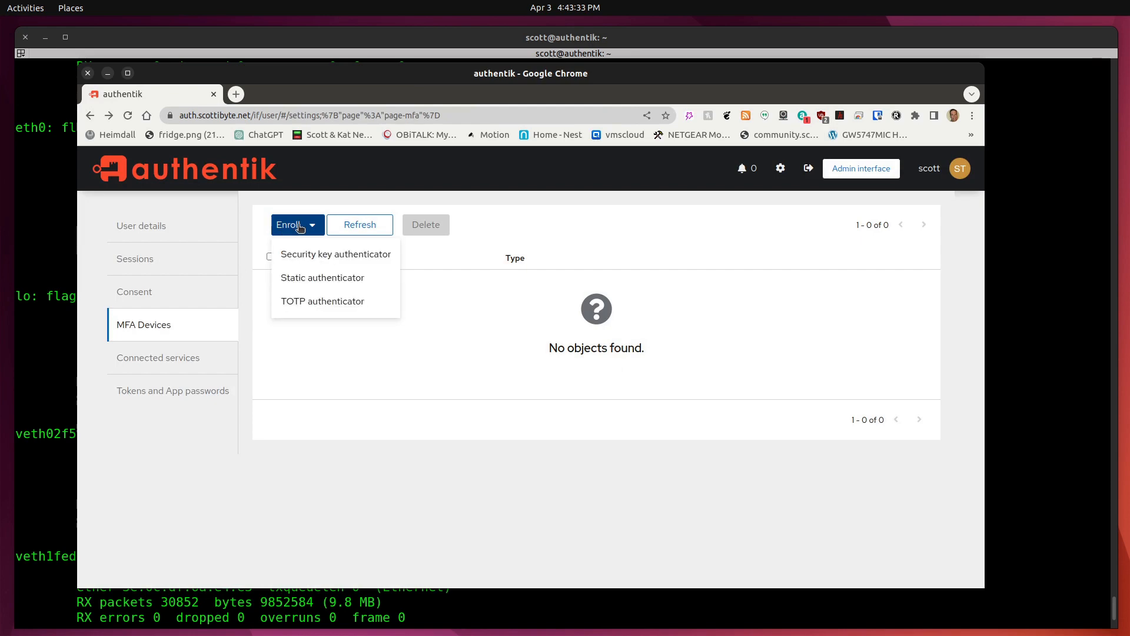
{"action": "left_click", "coordinate": [302, 302]}
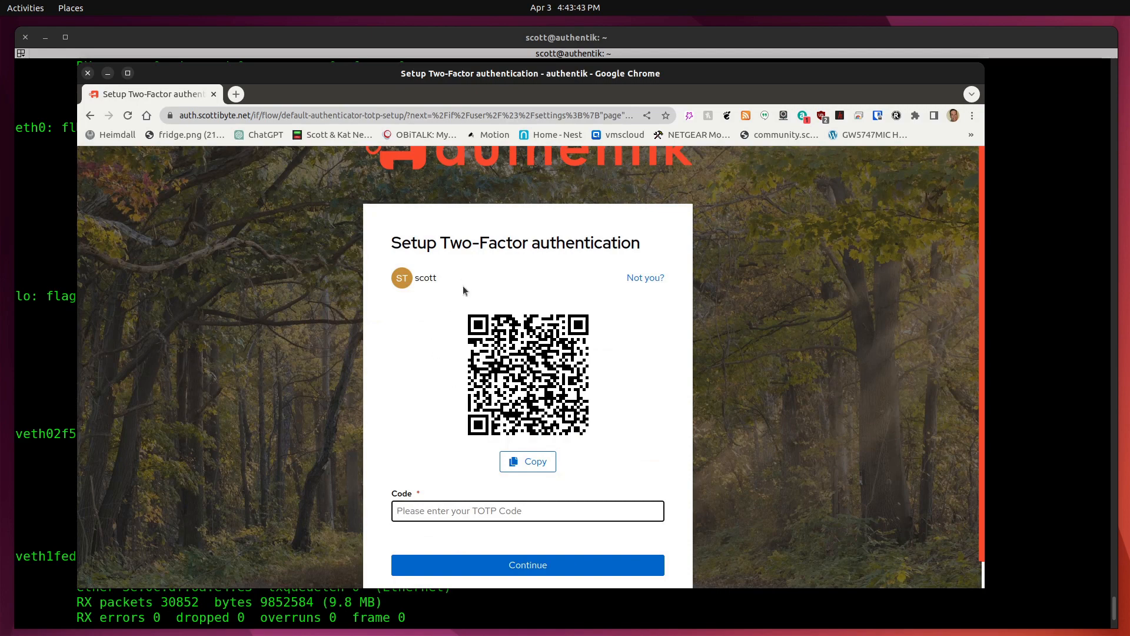
{"action": "left_click", "coordinate": [90, 116]}
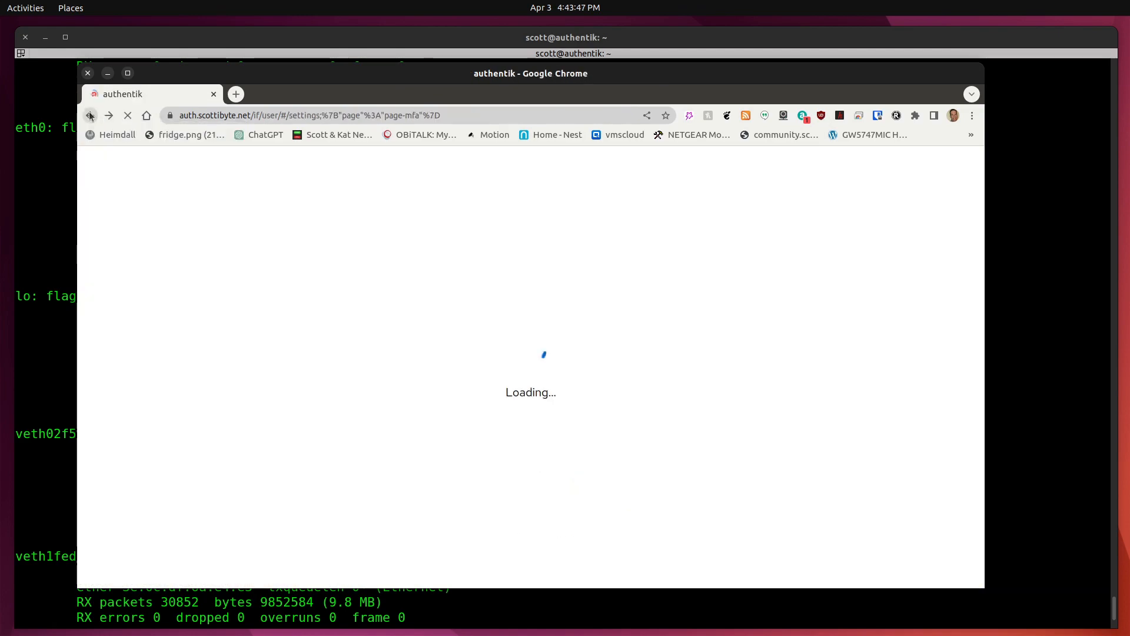